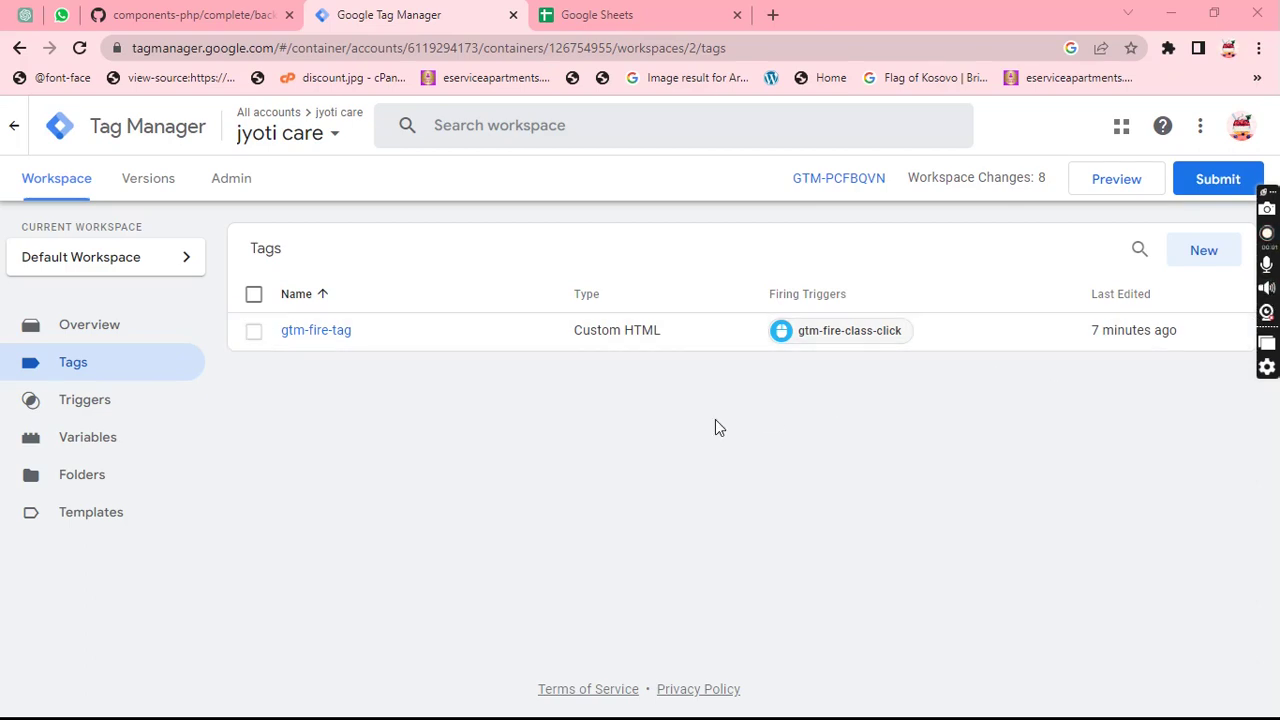
- Load Gmail in the current tab from the address bar
left_click(625, 17)
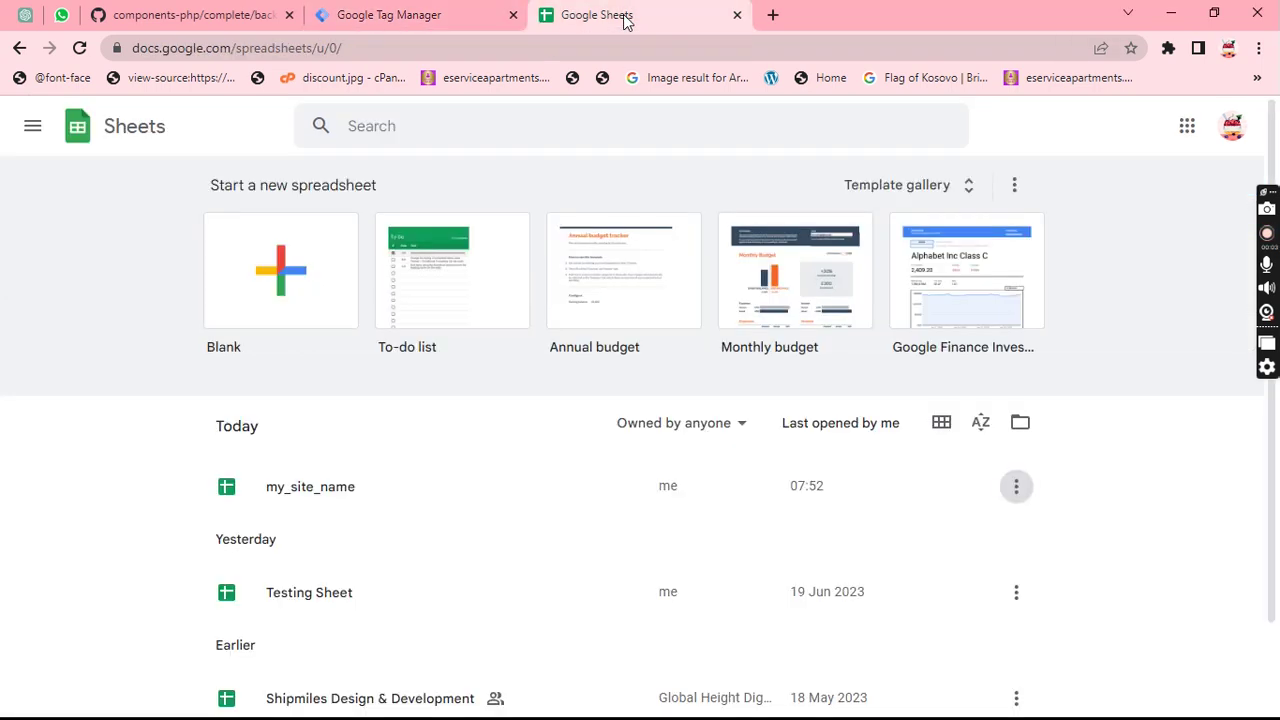
left_click(470, 15)
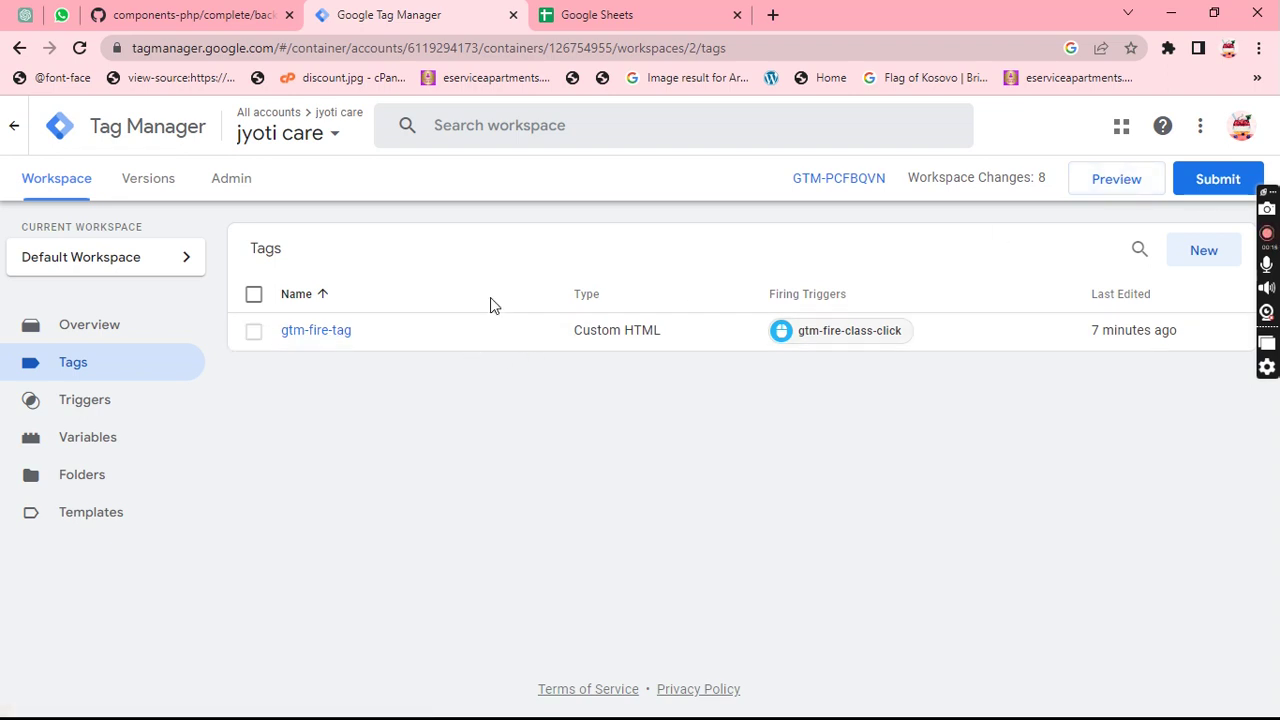
left_click(661, 28)
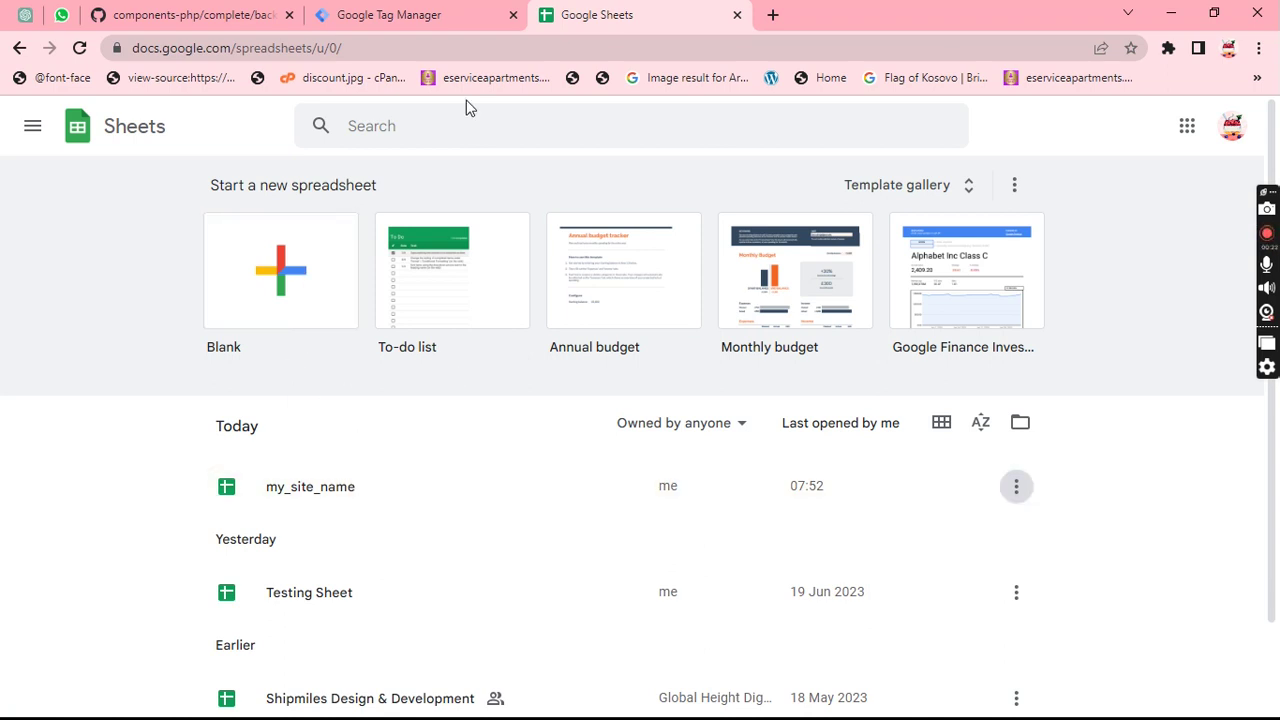
left_click(432, 41)
type("gm")
key("Return")
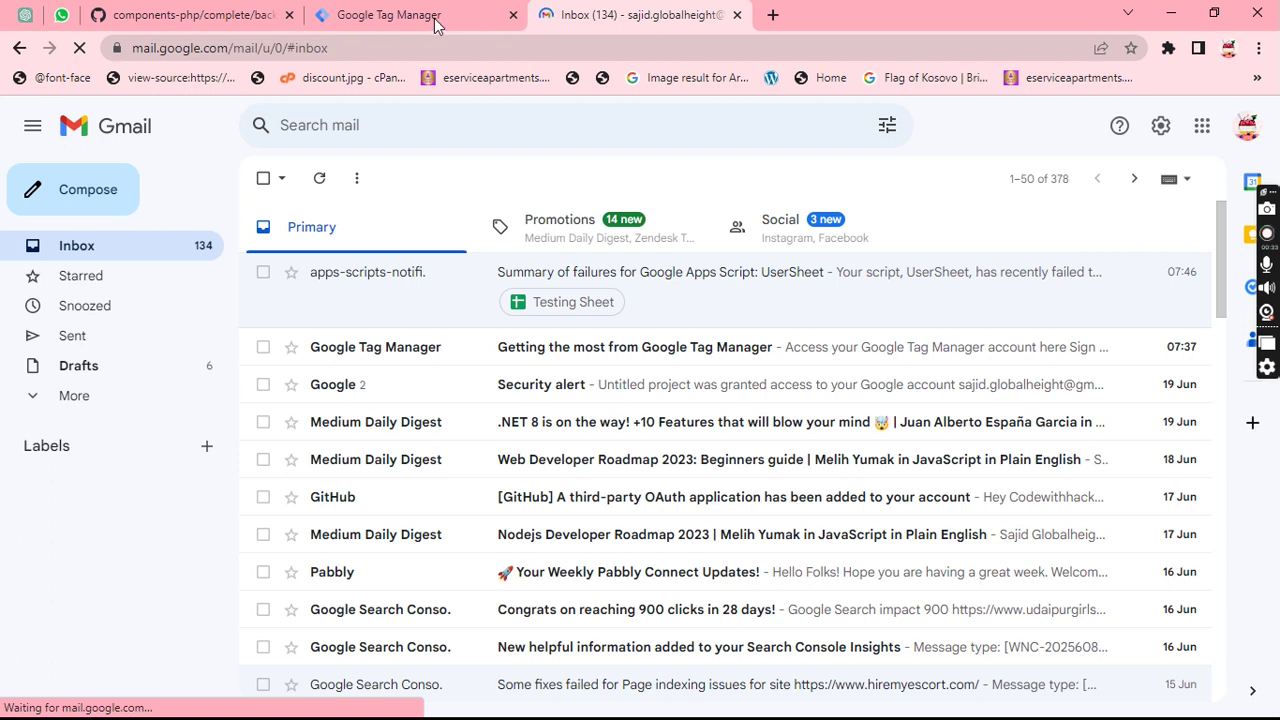
- Go back to the Tag Manager tags list and open the gtm-fire-tag tag
left_click(436, 18)
left_click(617, 24)
key("ctrl+shift+Tab")
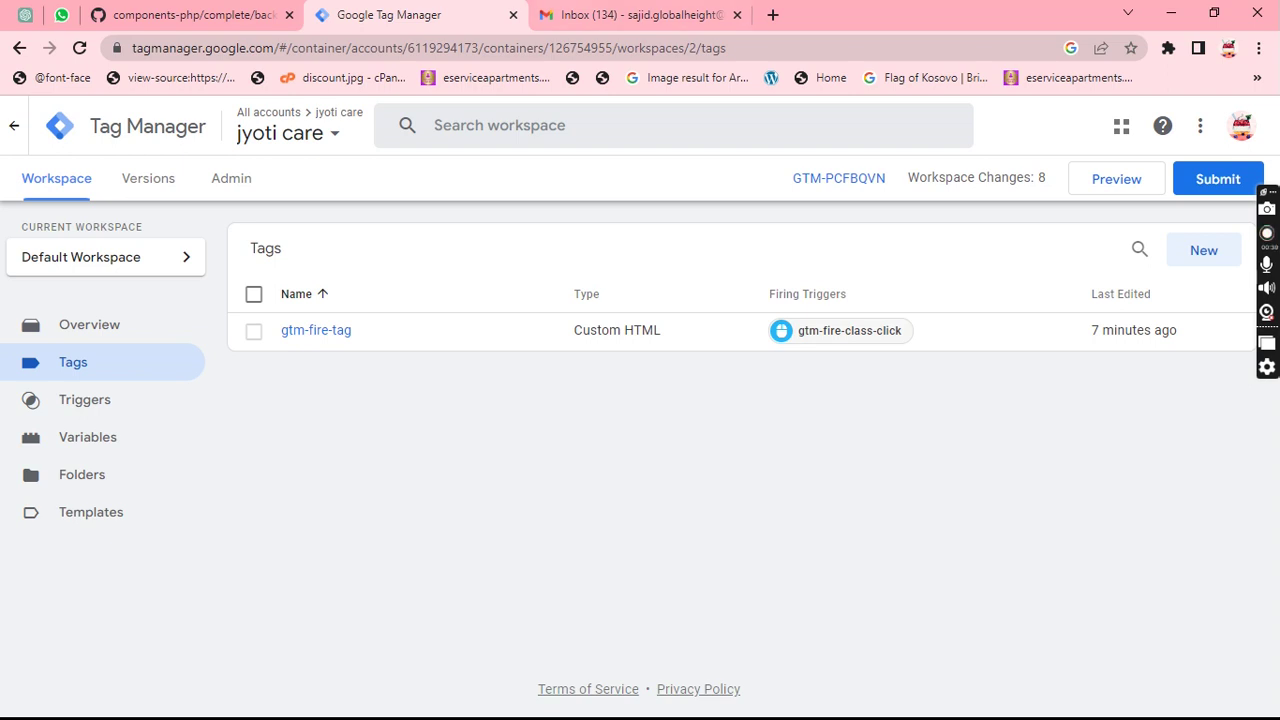
key("ctrl+Tab")
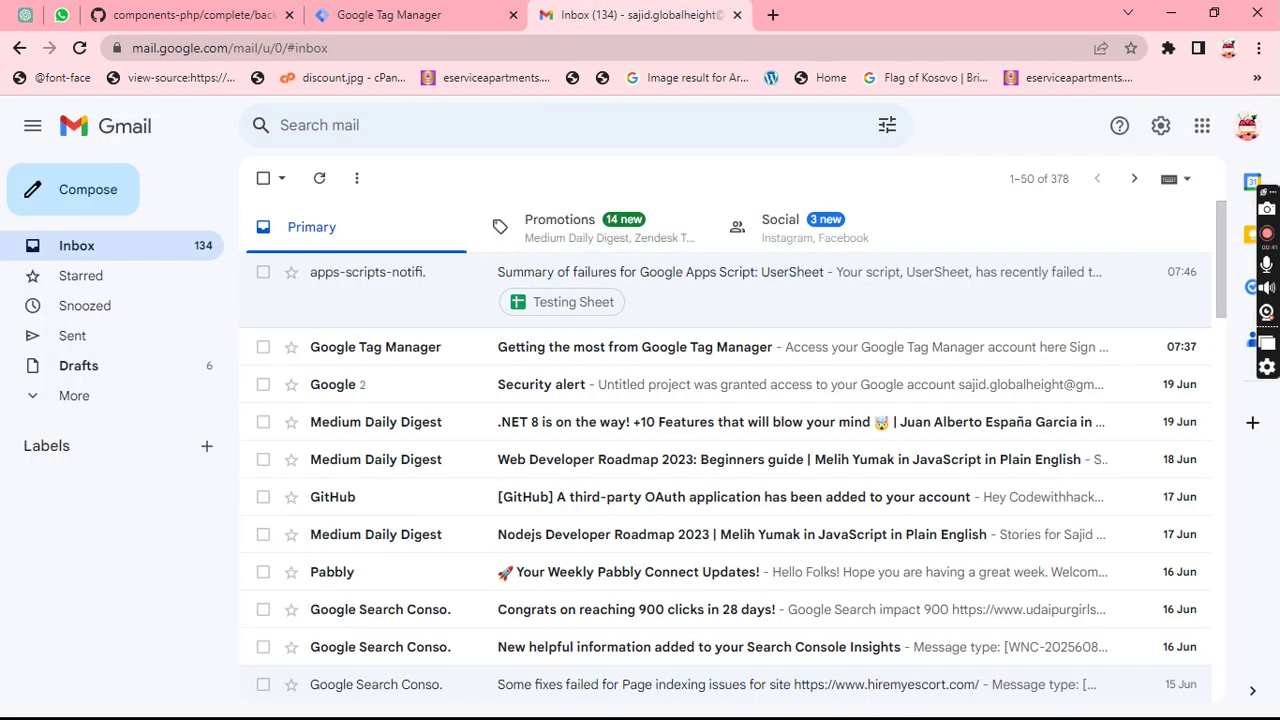
left_click(440, 15)
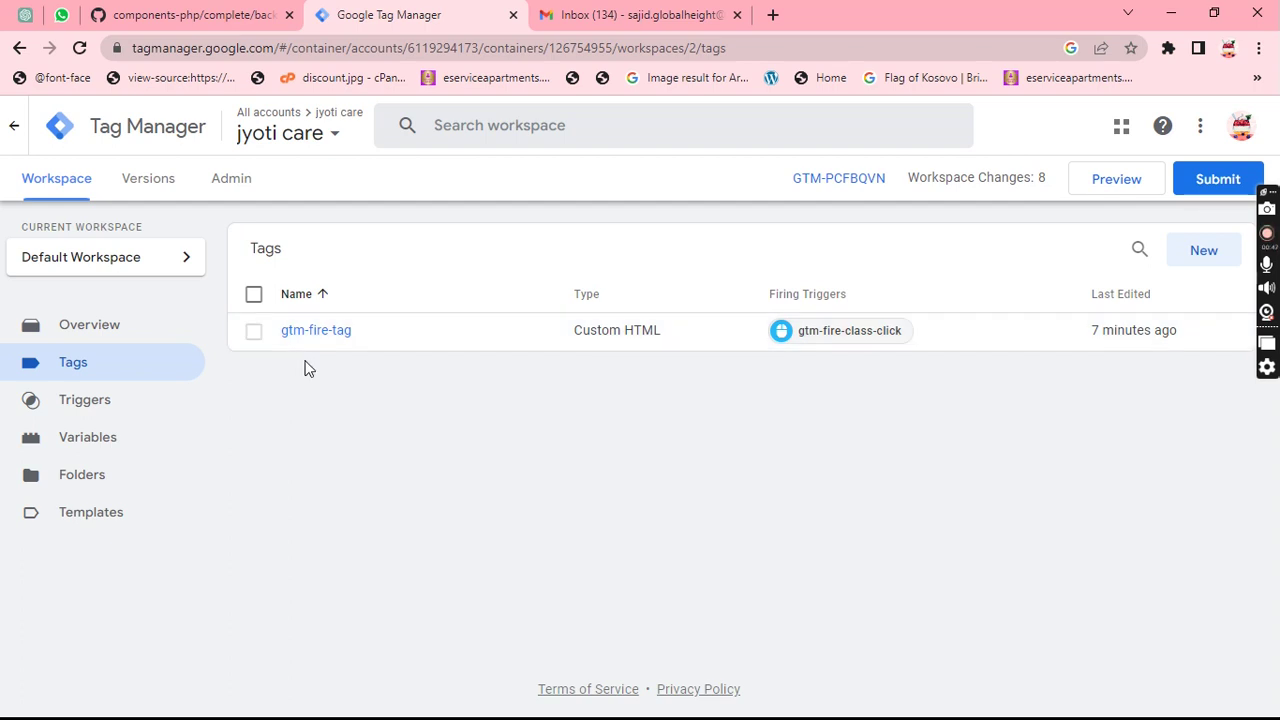
left_click(630, 14)
left_click(383, 24)
left_click(334, 331)
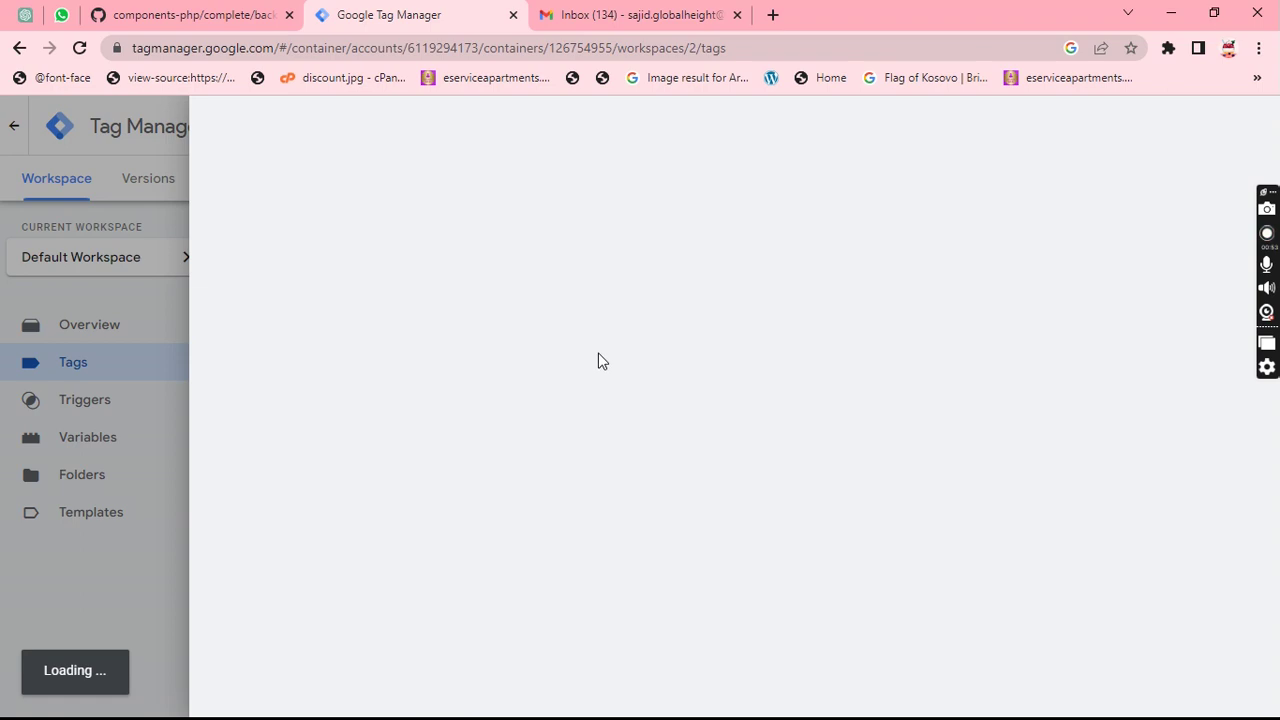
- Launch Google Sheets from Gmail's Google apps launcher, then close the Gmail tab
left_click(658, 18)
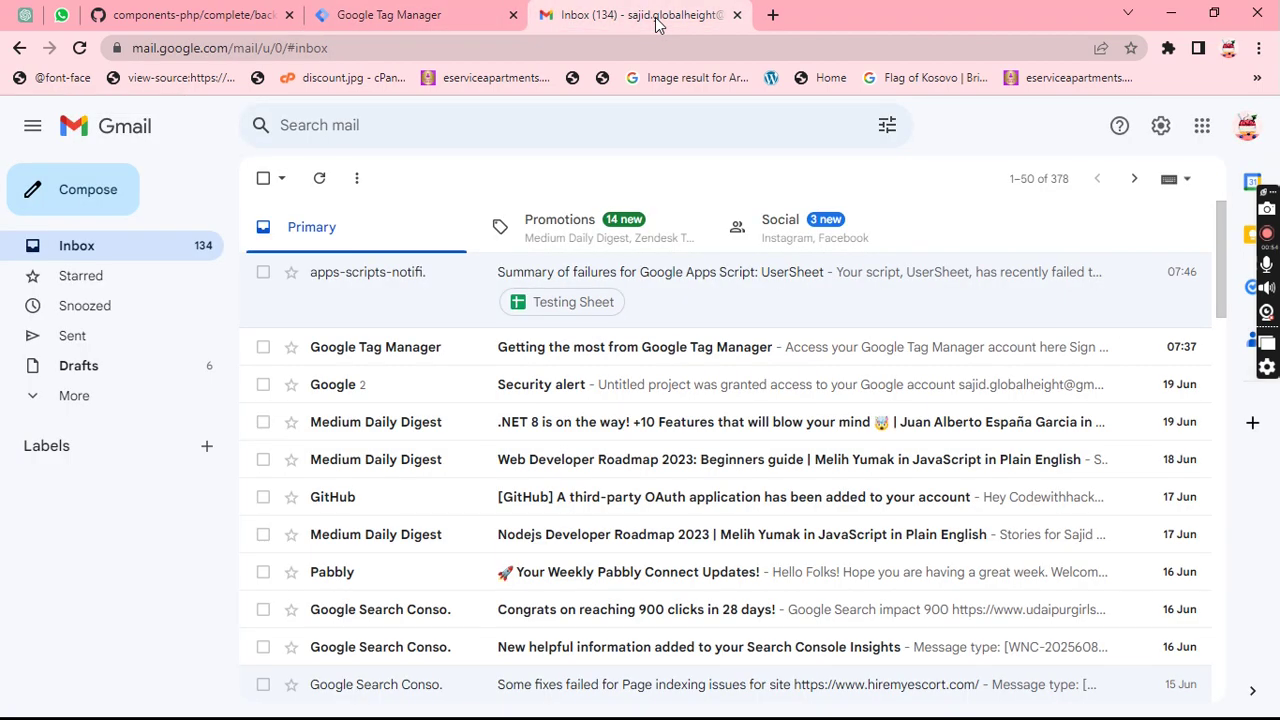
left_click(1202, 125)
scroll(1137, 368, "down", 3)
scroll(1192, 400, "down", 3)
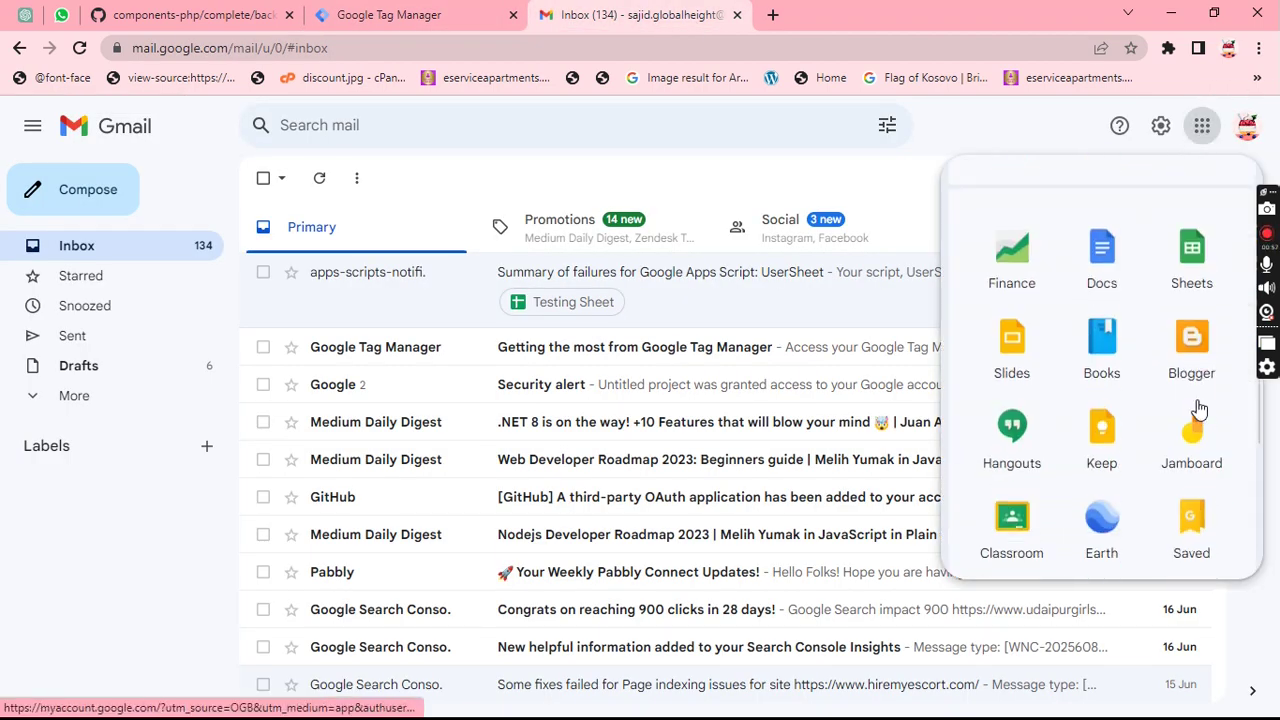
left_click(1192, 260)
left_click(640, 15)
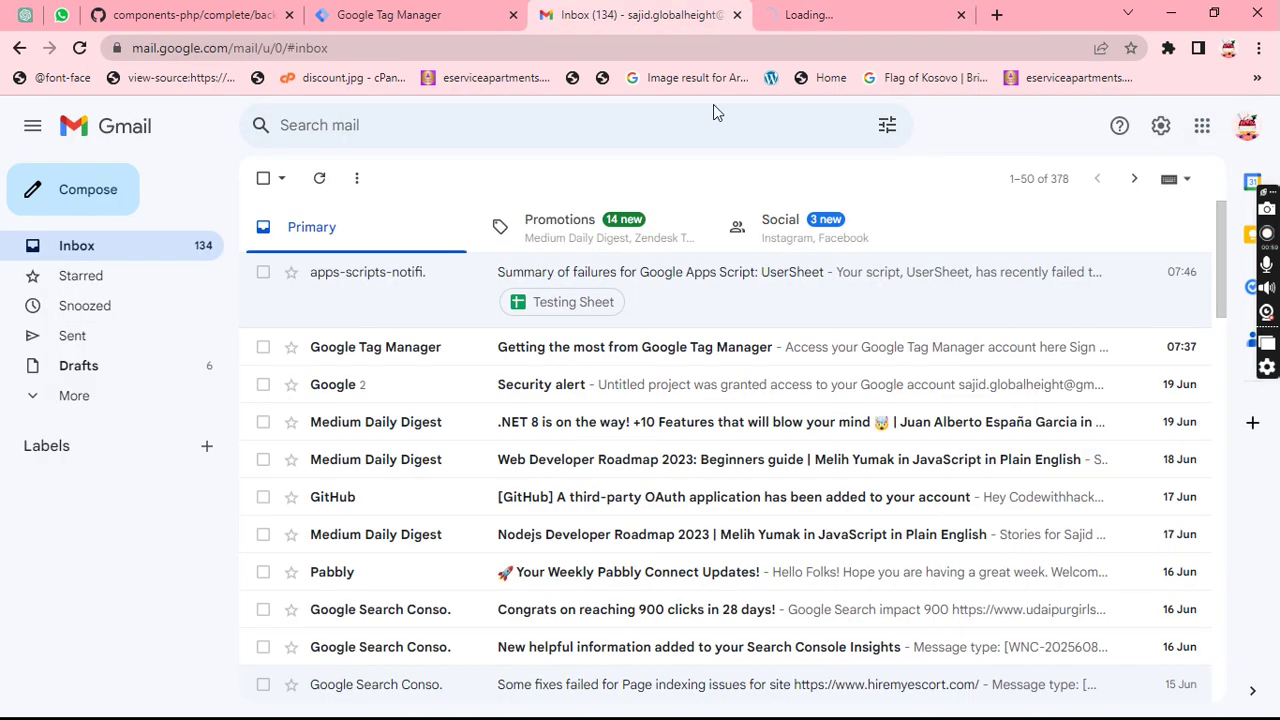
key("ctrl+w")
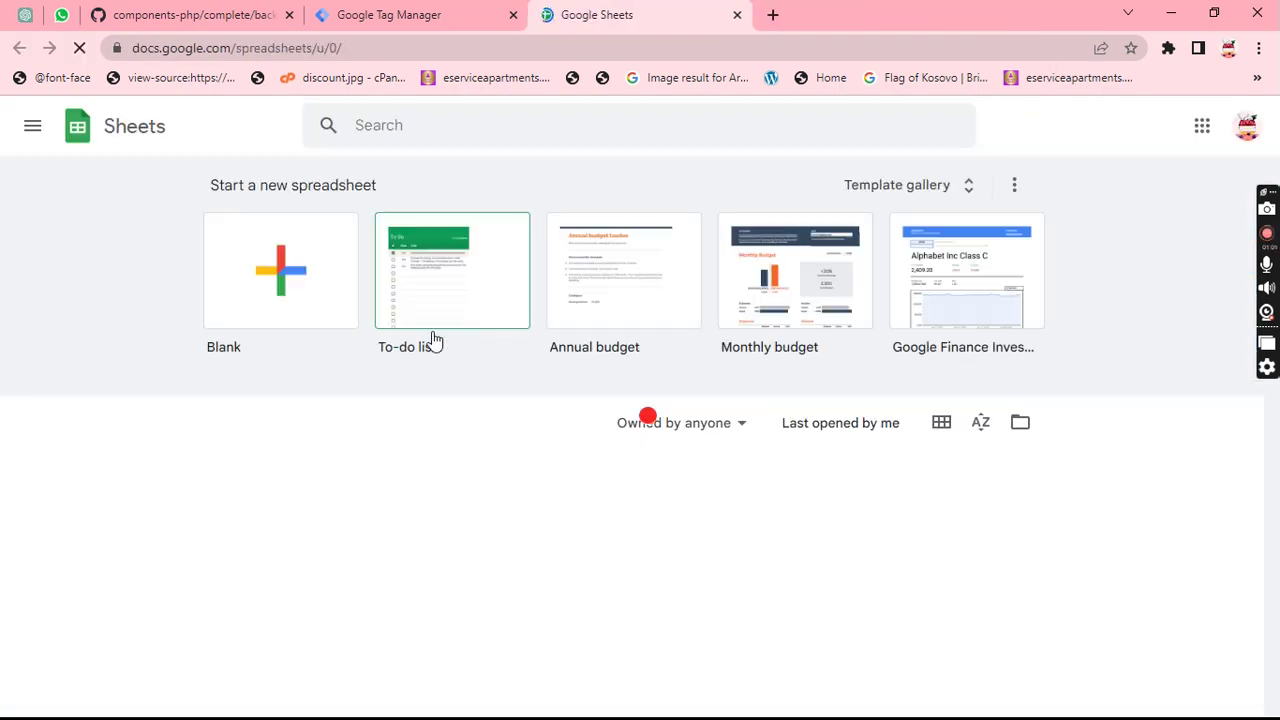
- Create a blank spreadsheet and title it jyoti_care
left_click(287, 287)
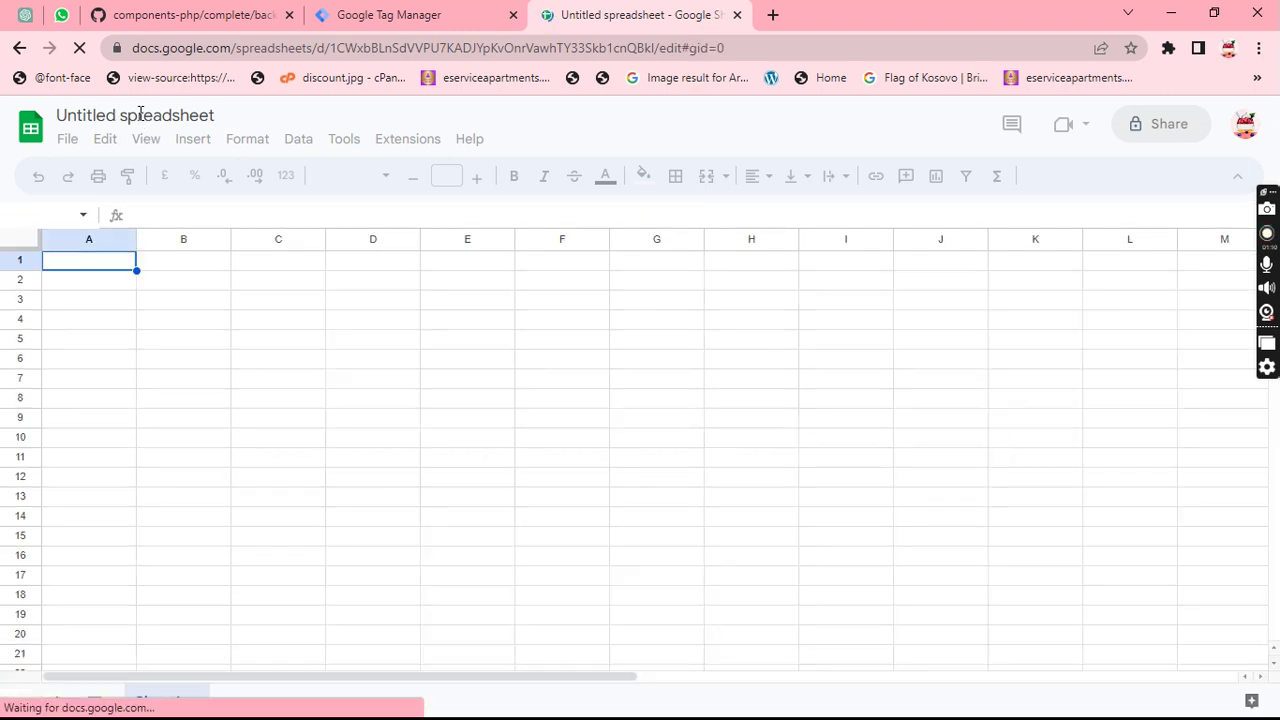
left_click(139, 113)
type("jyo")
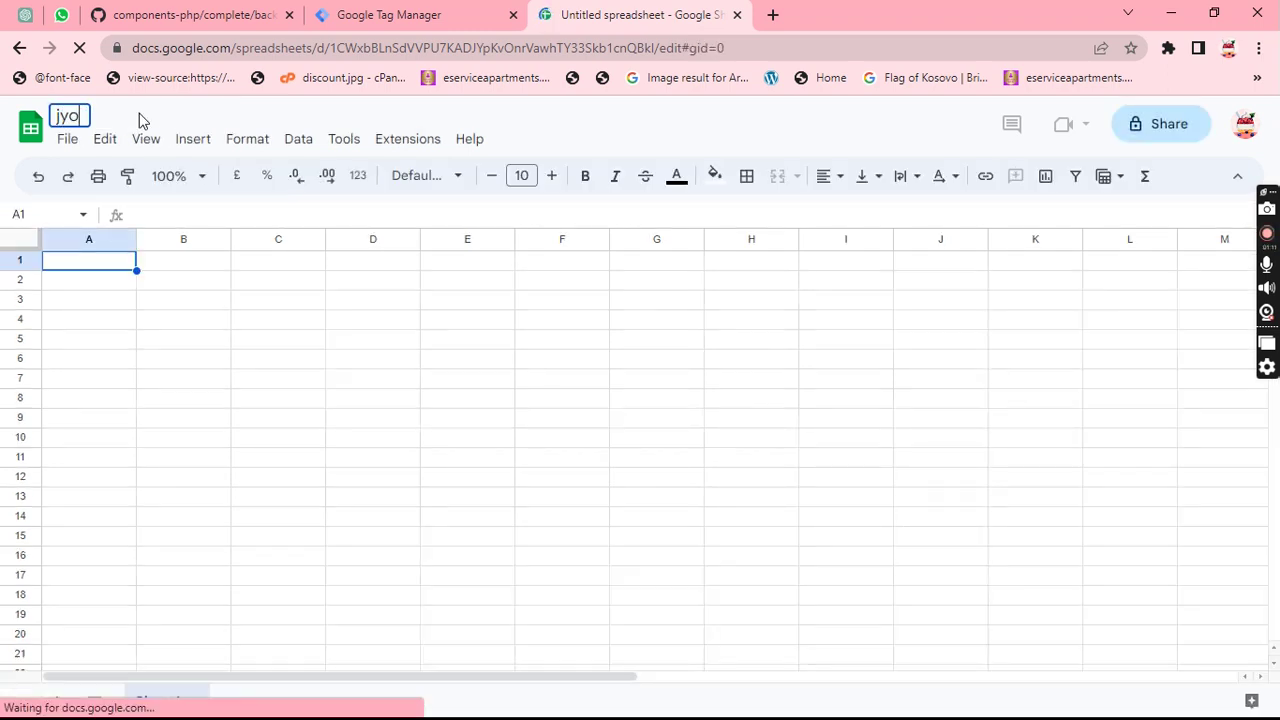
type("ti_care")
key("Return")
left_click(158, 302)
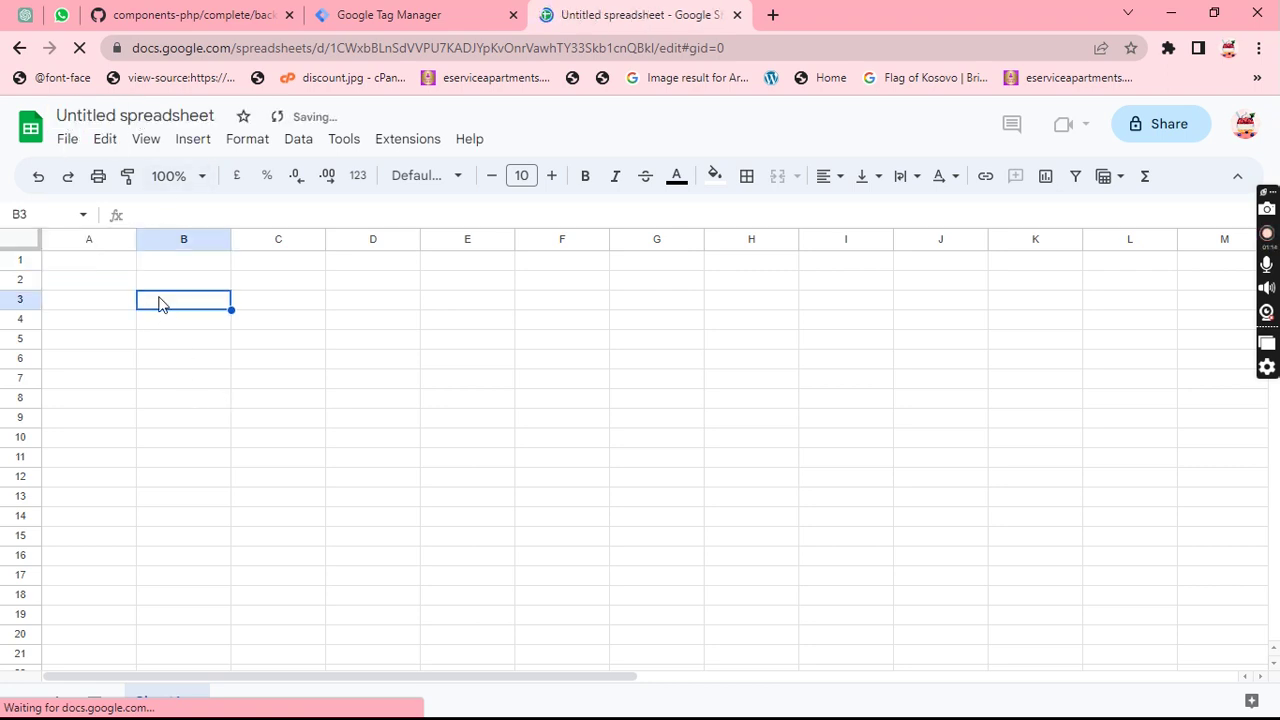
left_click(127, 116)
left_click(141, 420)
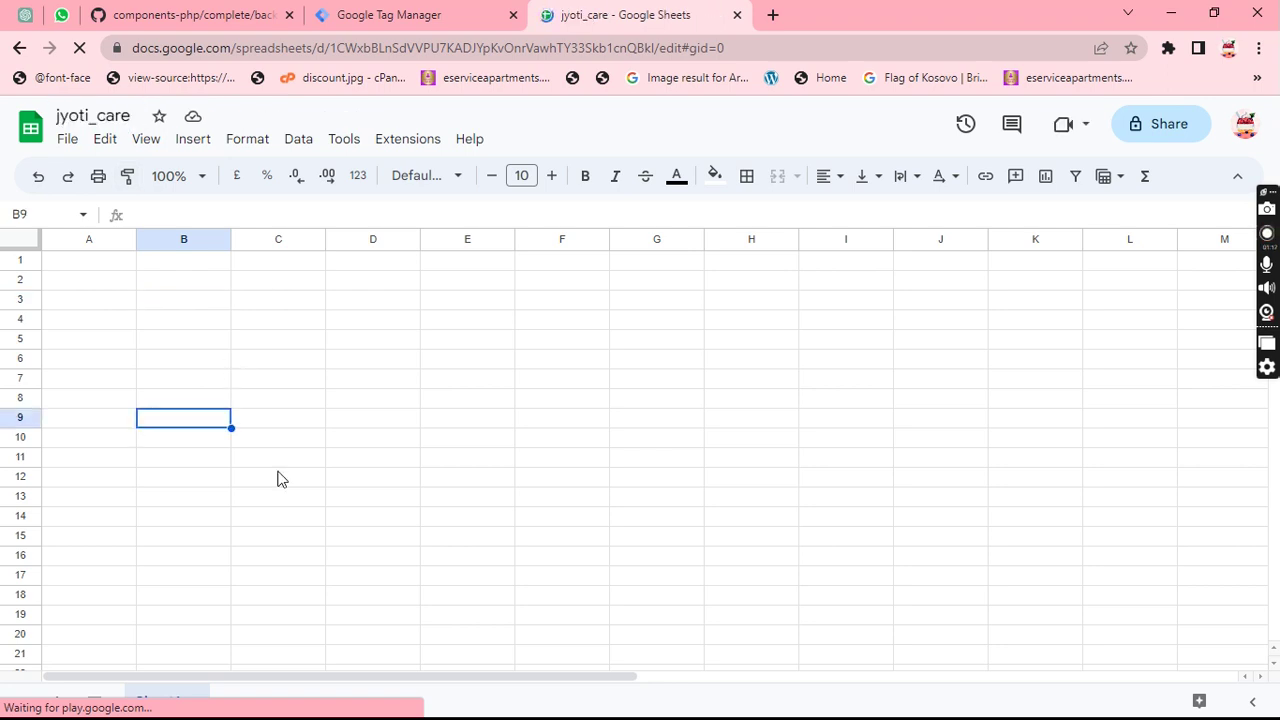
key("super")
key("super")
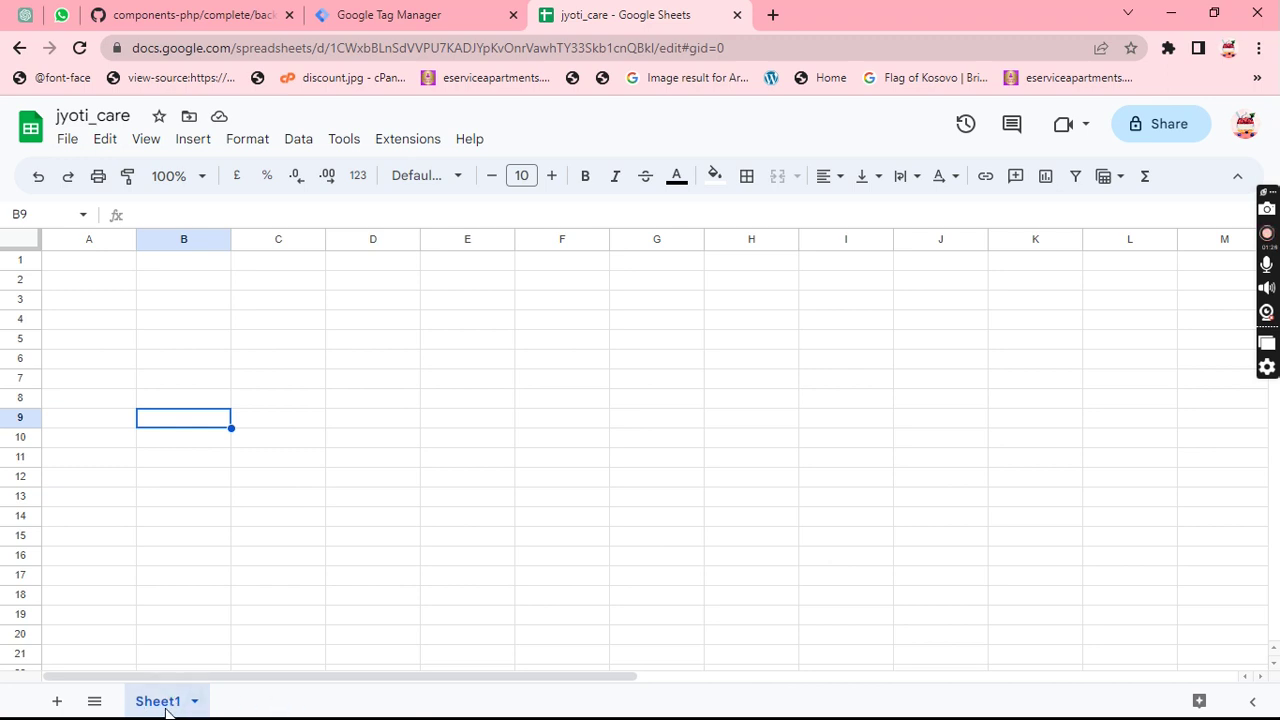
- Rename the Sheet1 tab to Fire Tag, correcting an initial 'GTM Fire Tag'
double_click(153, 702)
type("GTM Fire Tag")
key("Return")
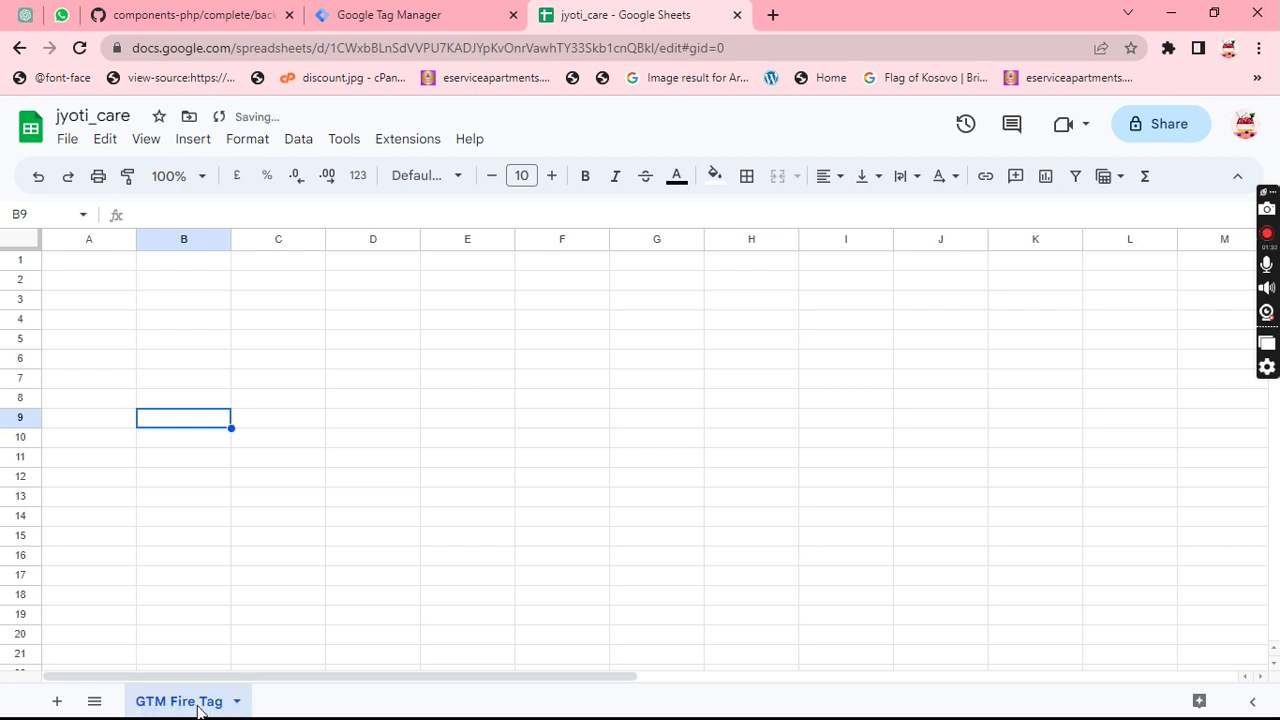
double_click(190, 704)
key("BackSpace")
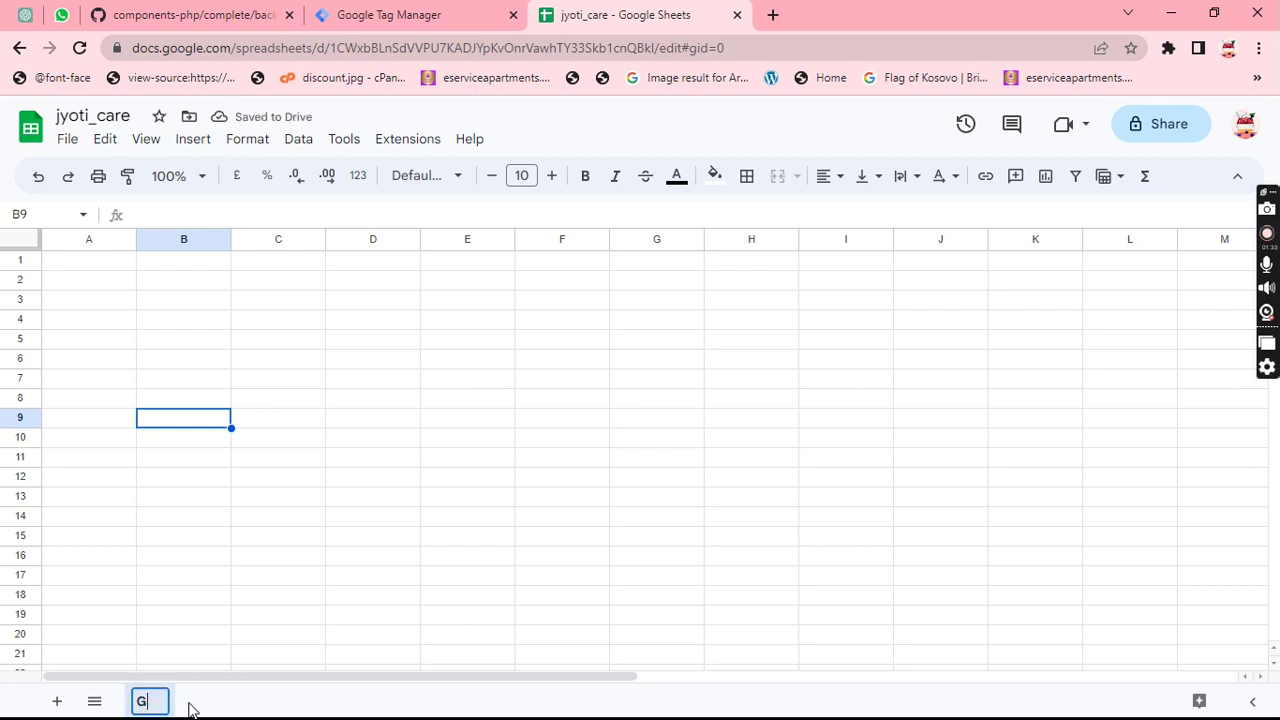
type("Fire")
key("BackSpace")
key("BackSpace")
key("BackSpace")
type("Fire Tag")
key("Return")
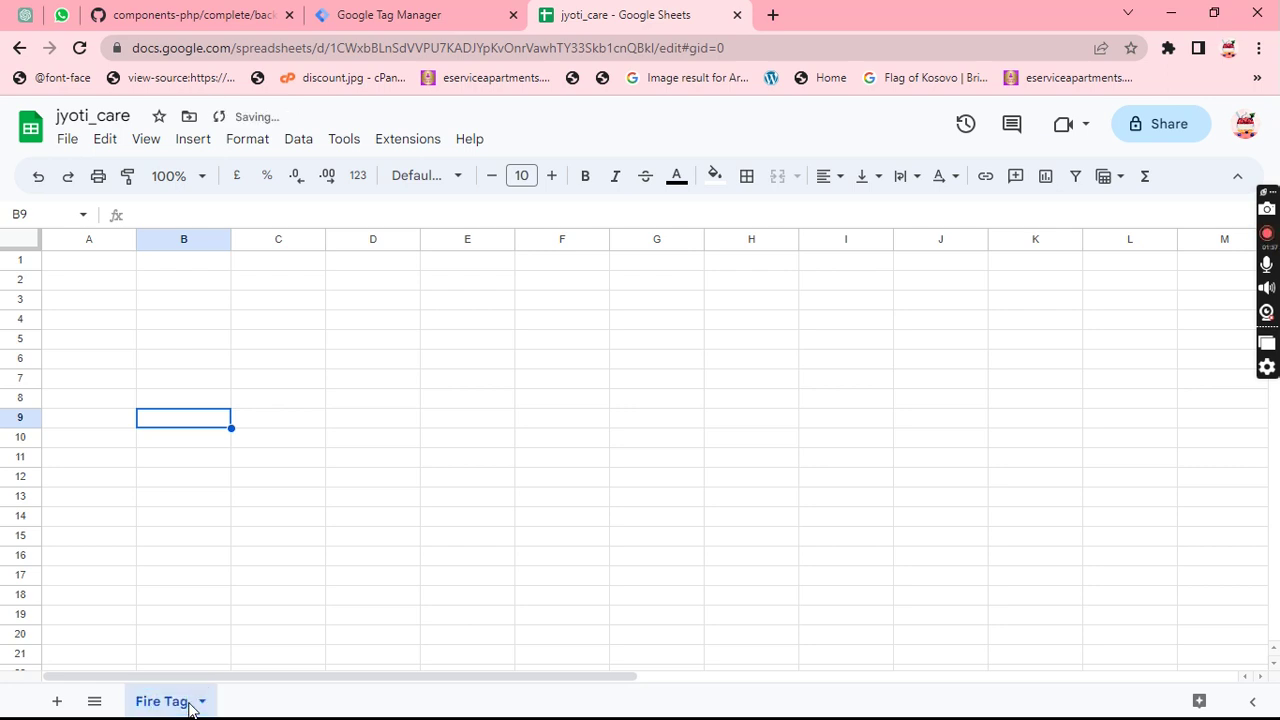
left_click(291, 343)
left_click(380, 14)
left_click(625, 14)
- Create an Apps Script project via Extensions and copy the script from the GitHub readme
left_click(420, 139)
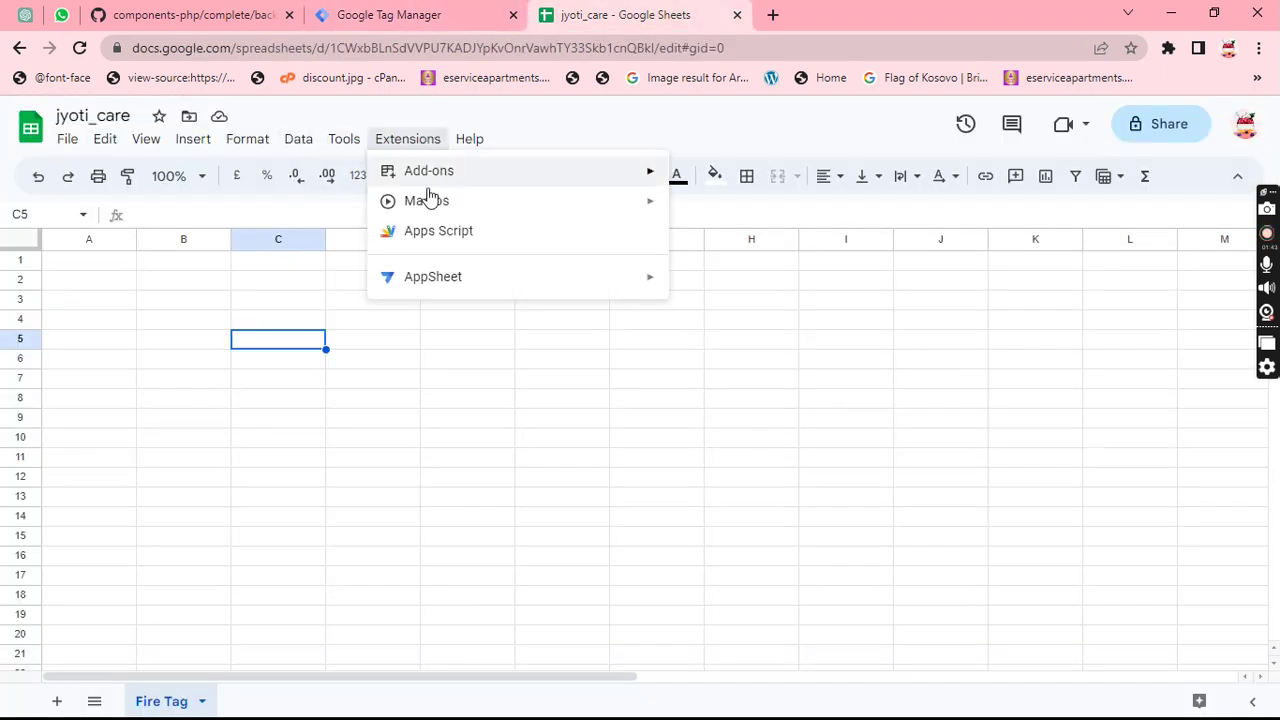
left_click(431, 229)
left_click(300, 10)
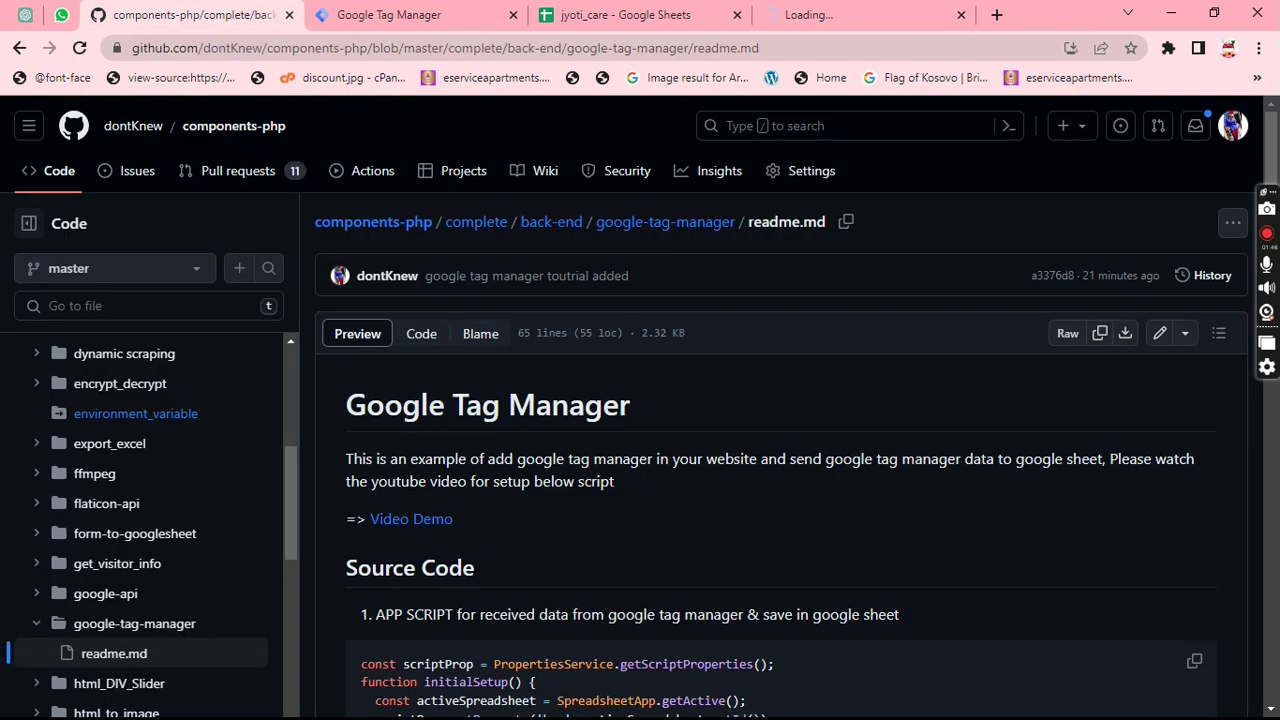
scroll(390, 420, "down", 6)
scroll(390, 420, "up", 3)
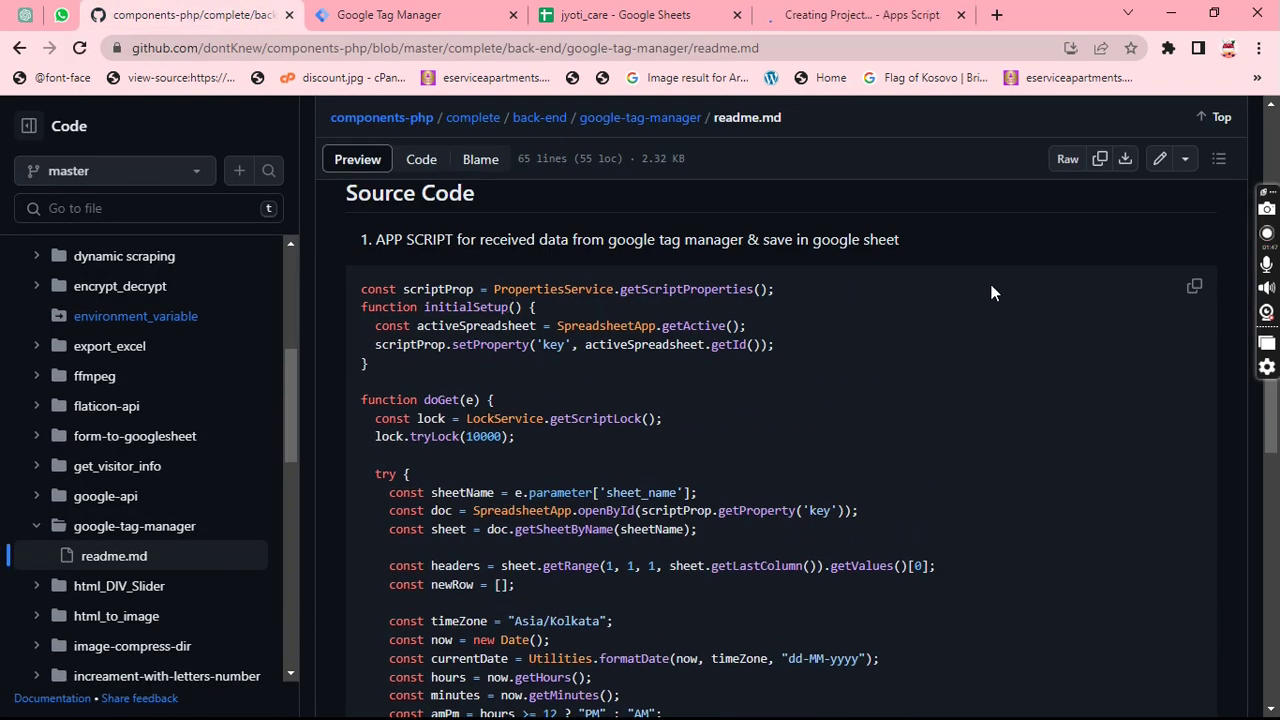
left_click(1194, 287)
- Check the loading Apps Script project, then begin editing cell A1 of the Fire Tag sheet
left_click(858, 15)
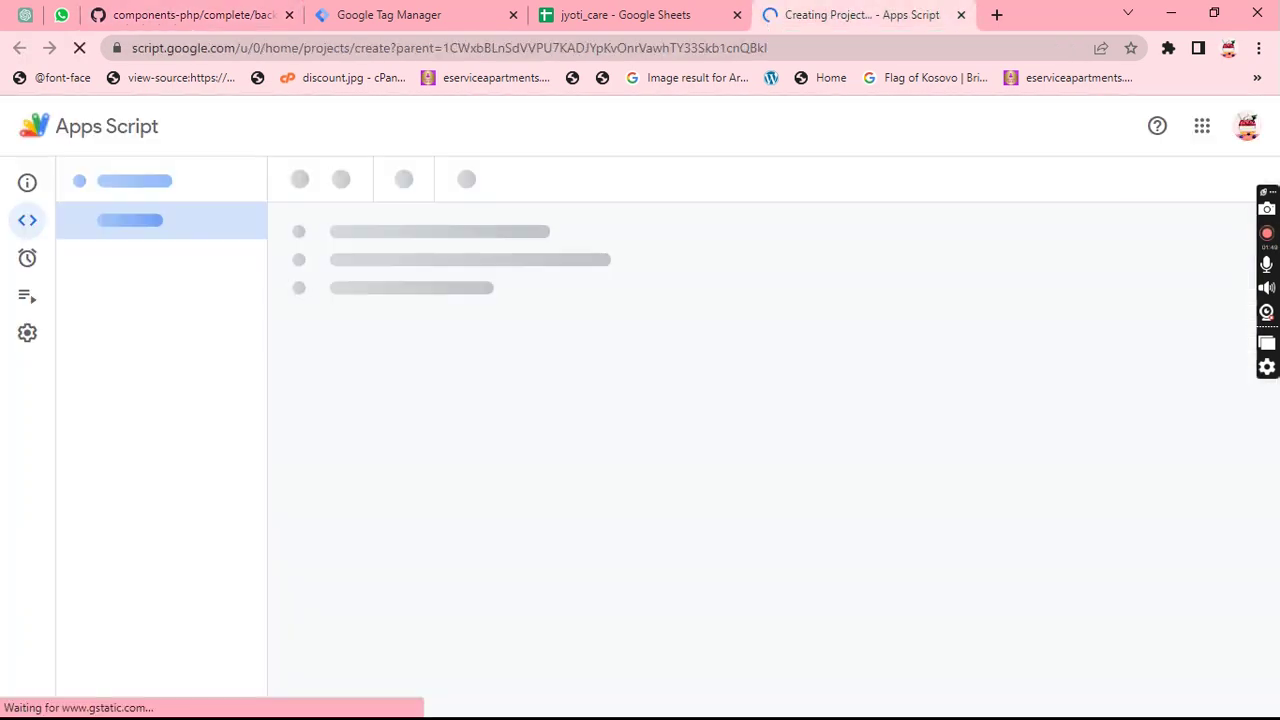
left_click(190, 15)
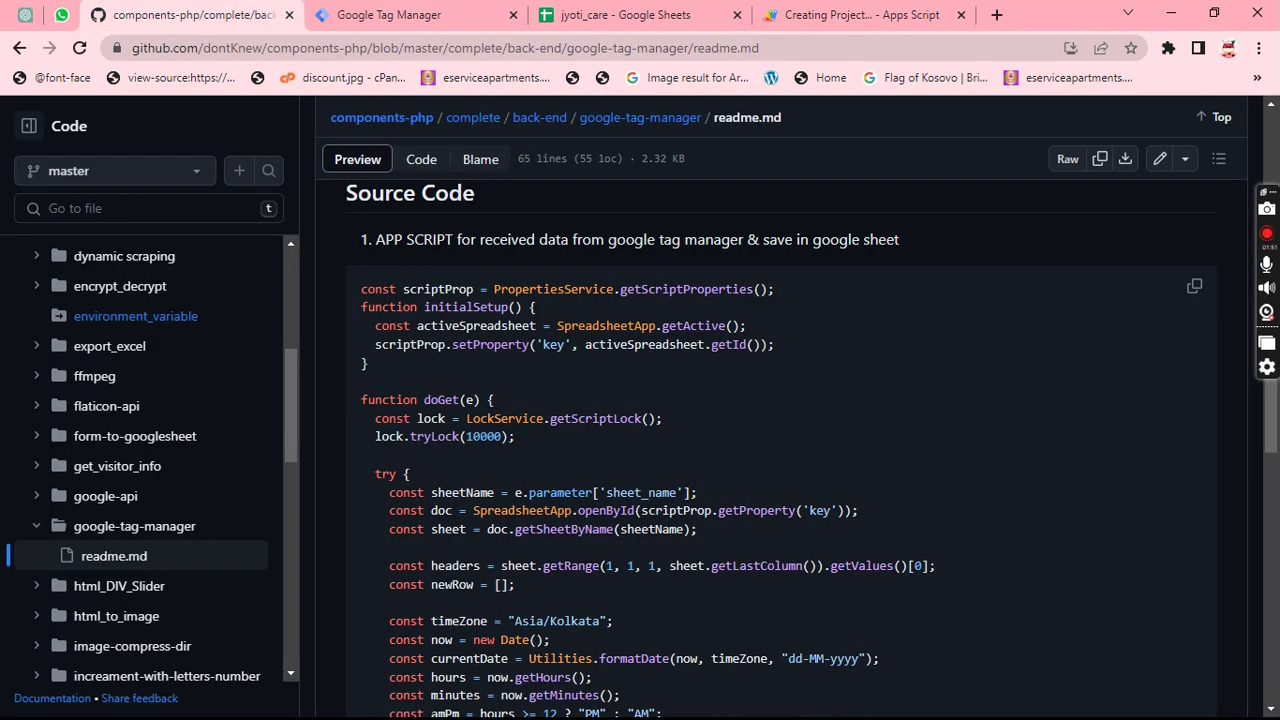
left_click(437, 10)
left_click(630, 18)
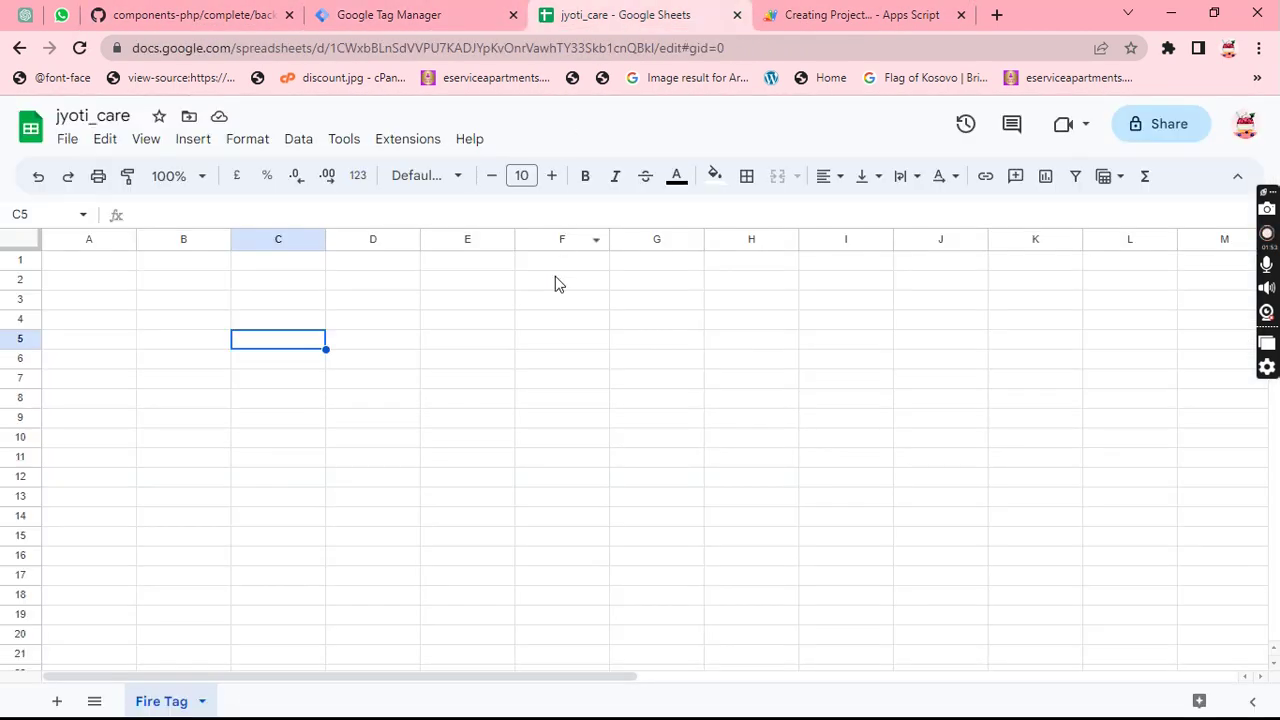
left_click(840, 14)
key("ctrl+shift+Tab")
left_click(86, 262)
key("ctrl+shift+Tab")
key("ctrl+Tab")
double_click(107, 259)
key("ctrl+t")
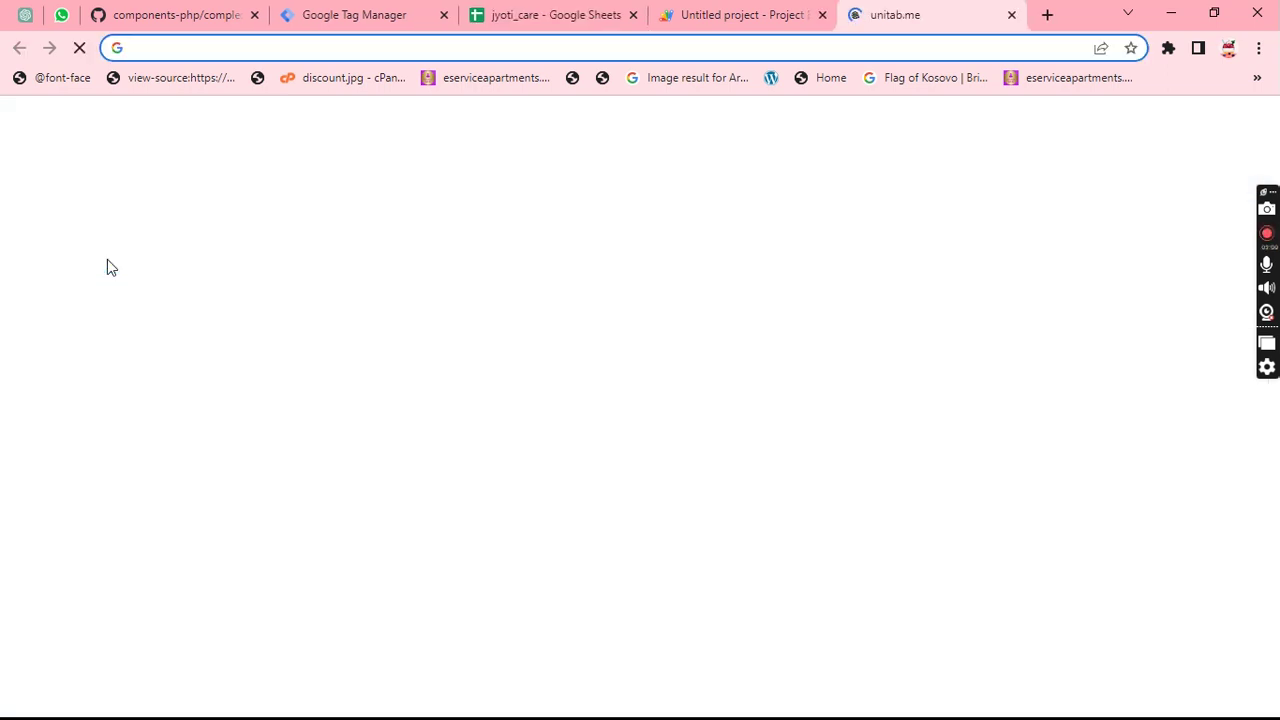
- Load scholaracad.com/test/ in a new tab, then return to the gtm-fire-tag tag and spreadsheet
type("scholaracad.com/tes")
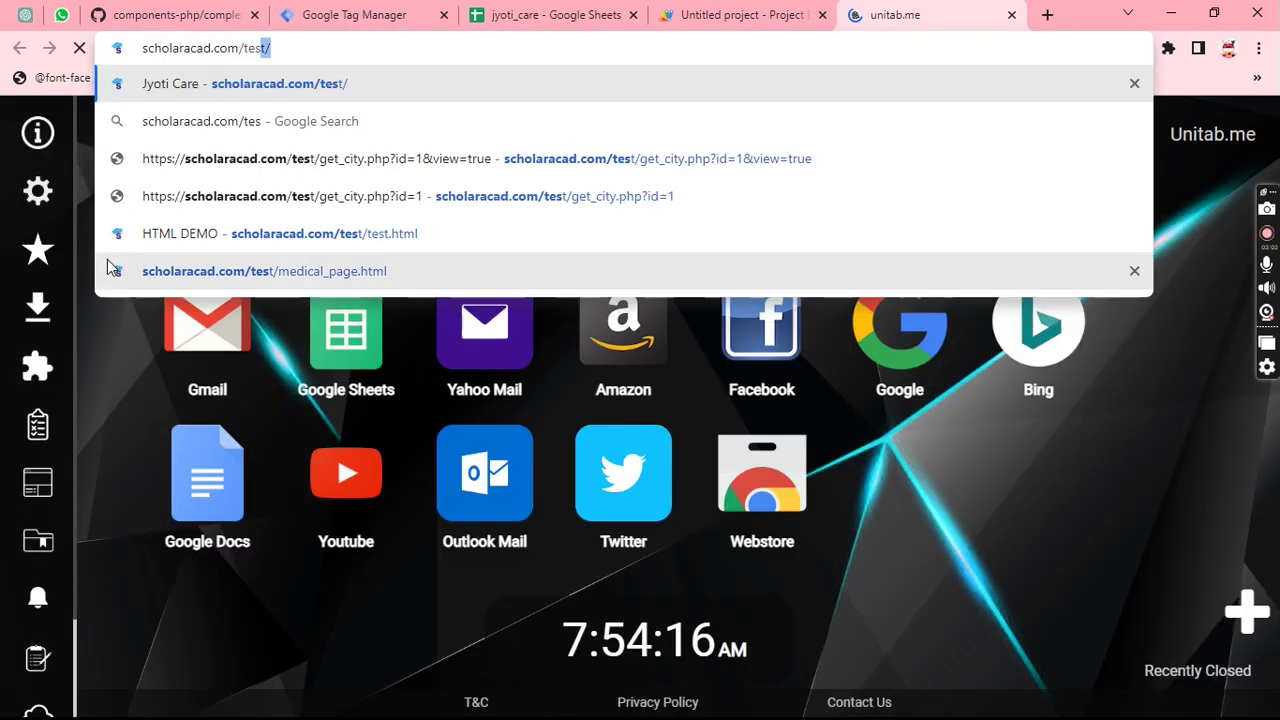
key("Return")
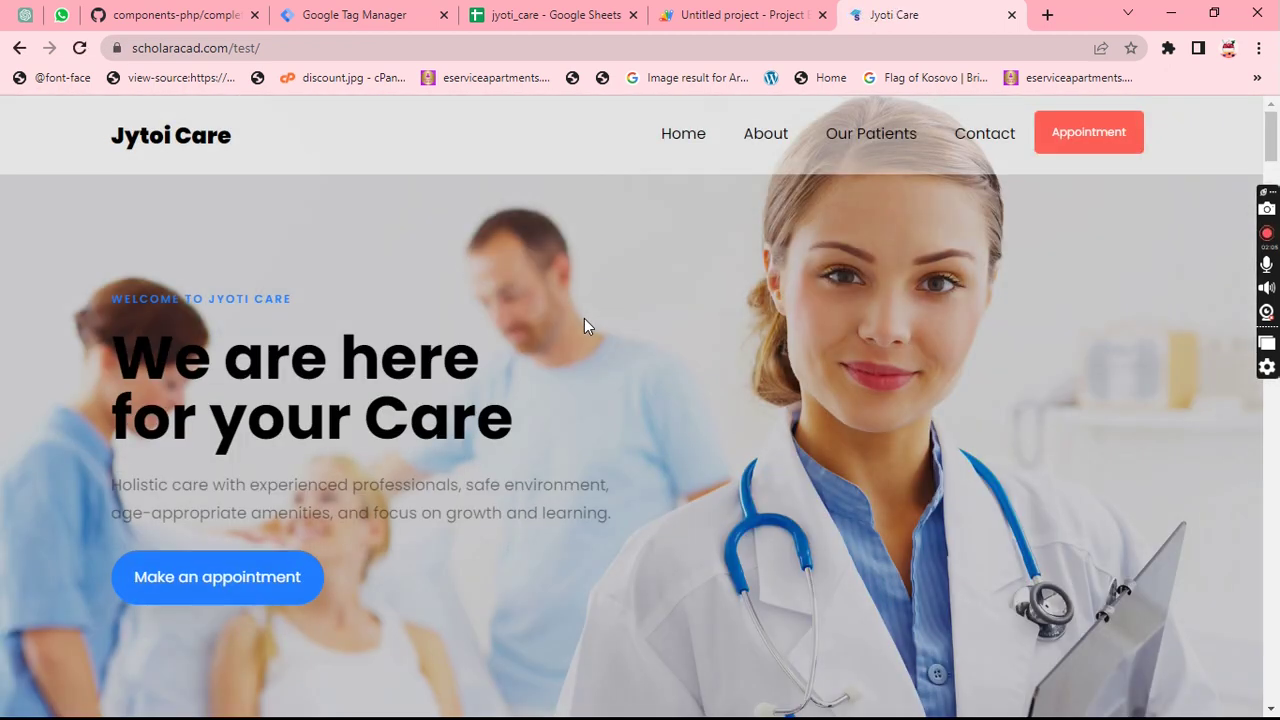
key("ctrl+4")
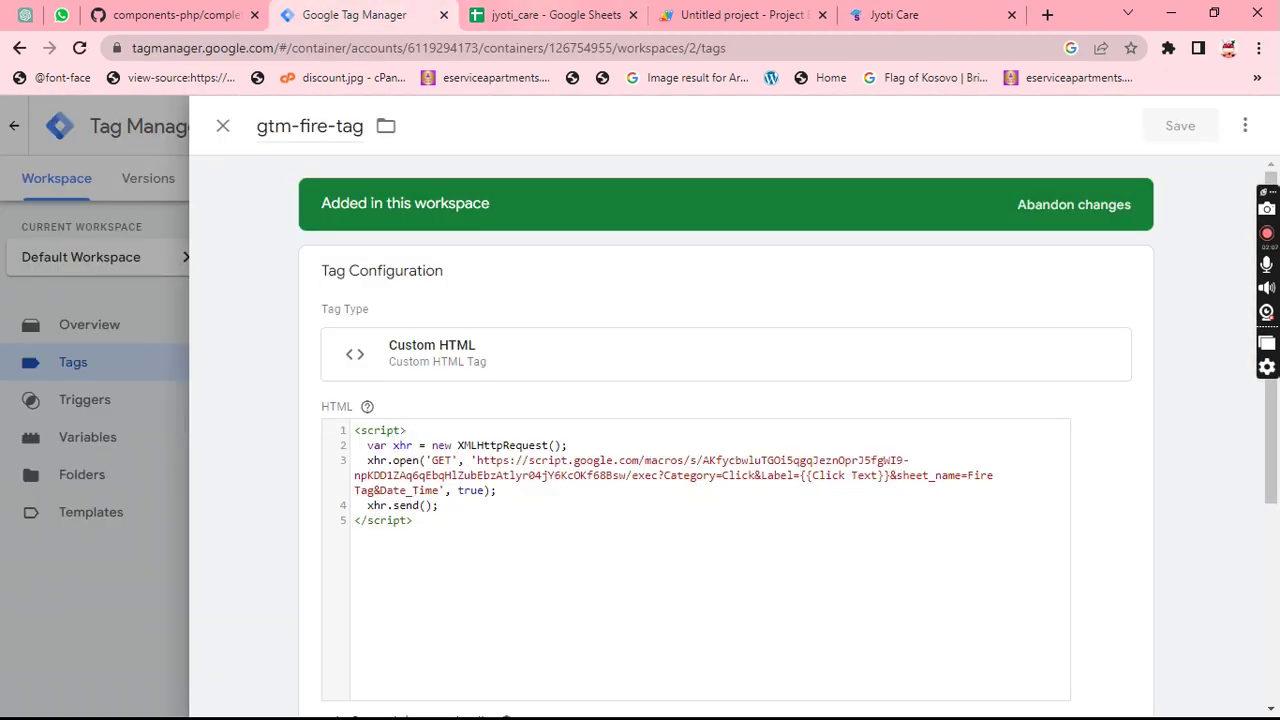
key("ctrl+5")
- Enter the headers Category in A1, Button in B1 and Date_Time in C1
type("Category")
left_click(168, 262)
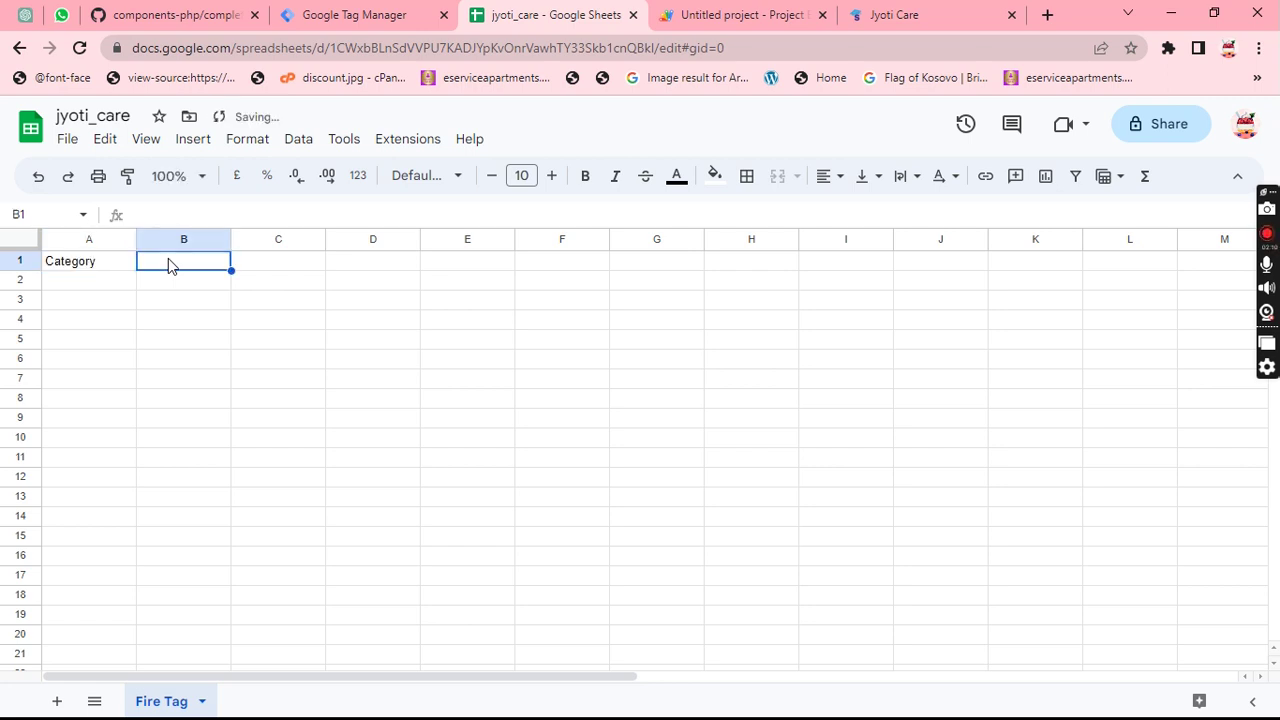
double_click(168, 262)
type("a")
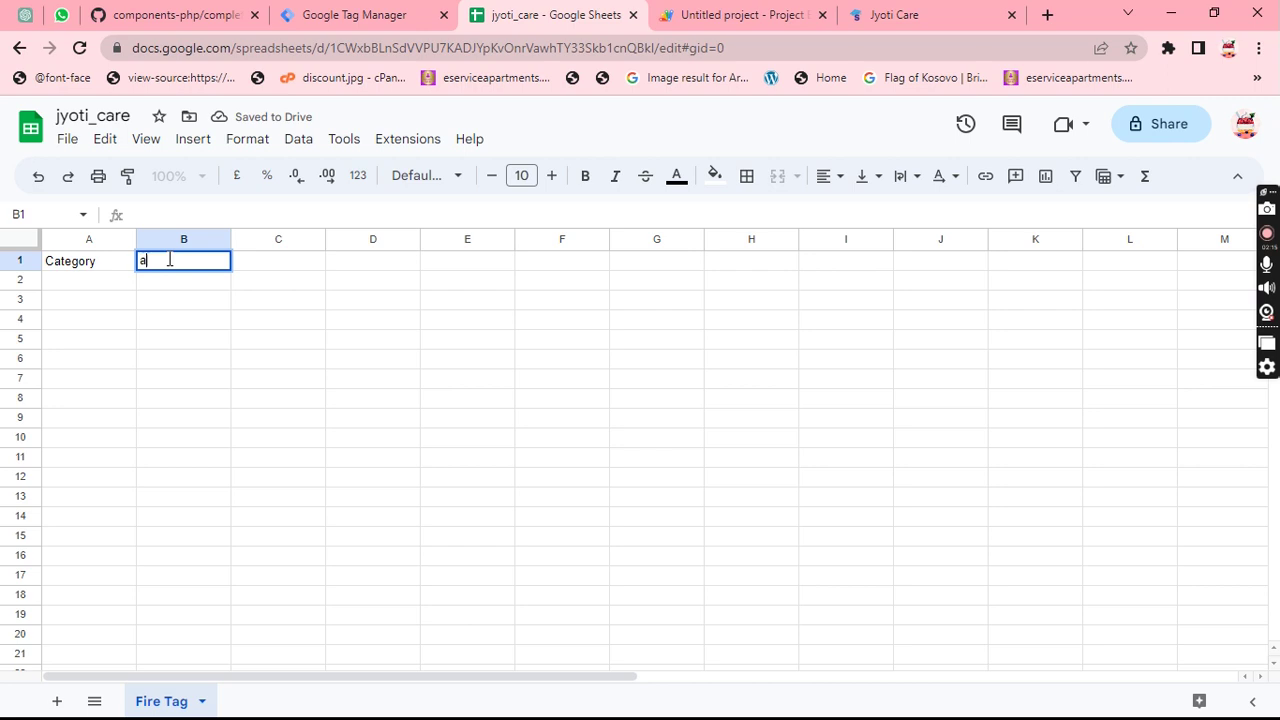
type("La")
type("Button")
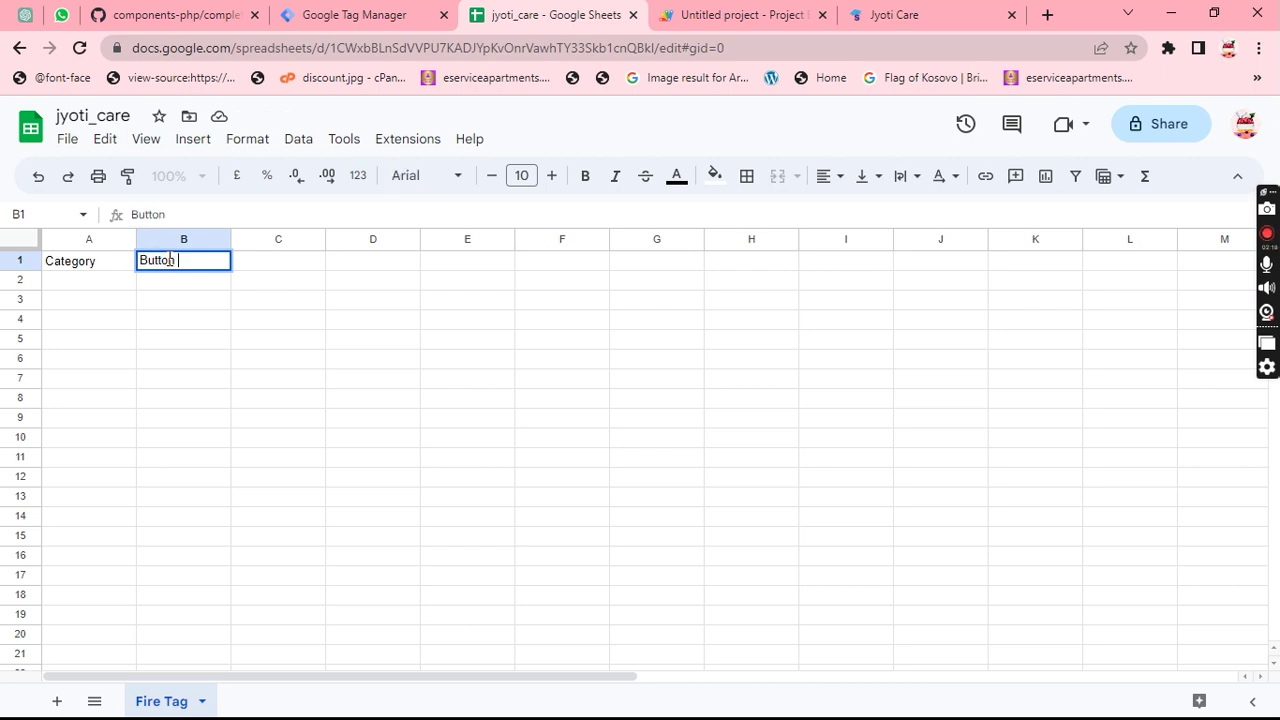
key("ctrl+a")
key("BackSpace")
type("Bu")
key("Tab")
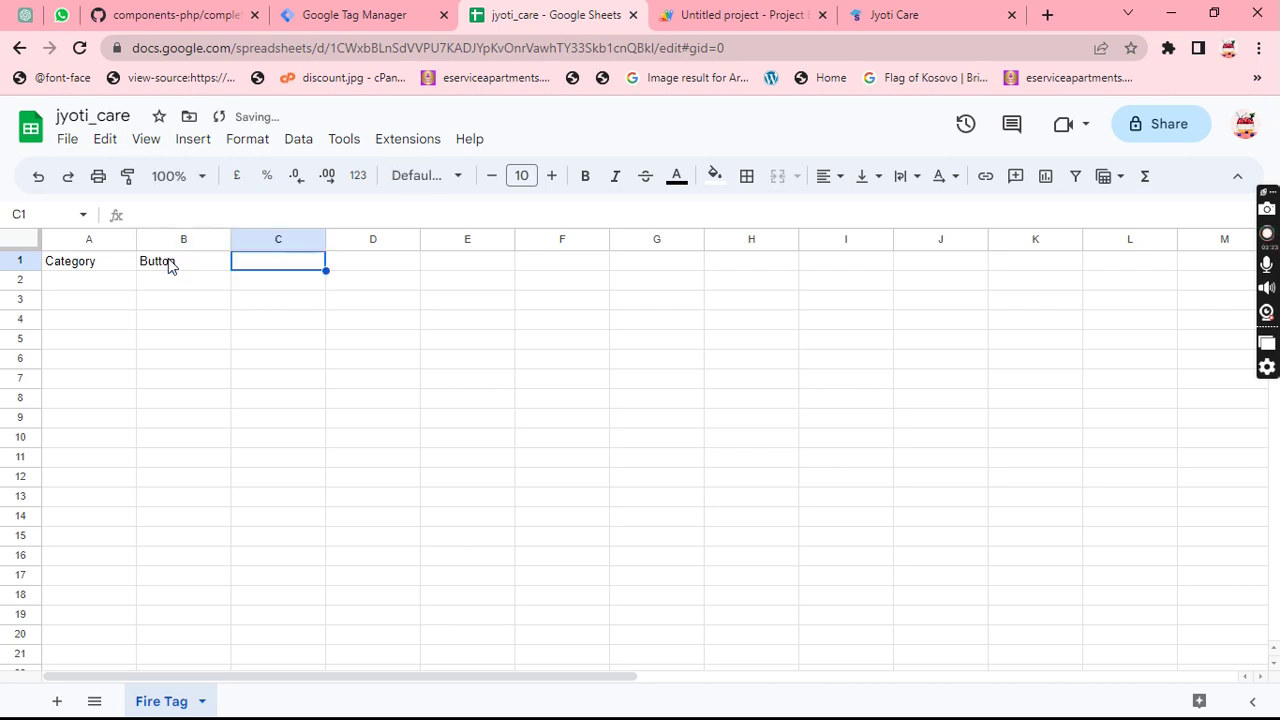
key("Return")
type("D")
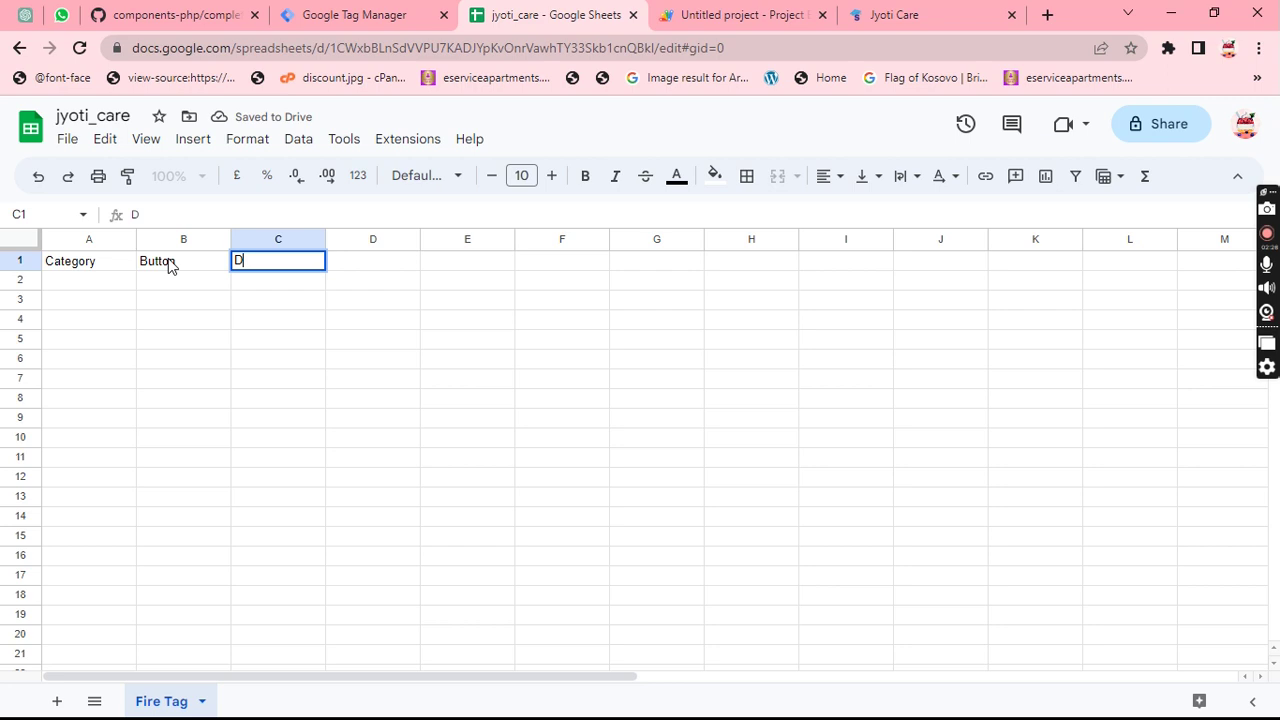
type("ate_Time")
key("Return")
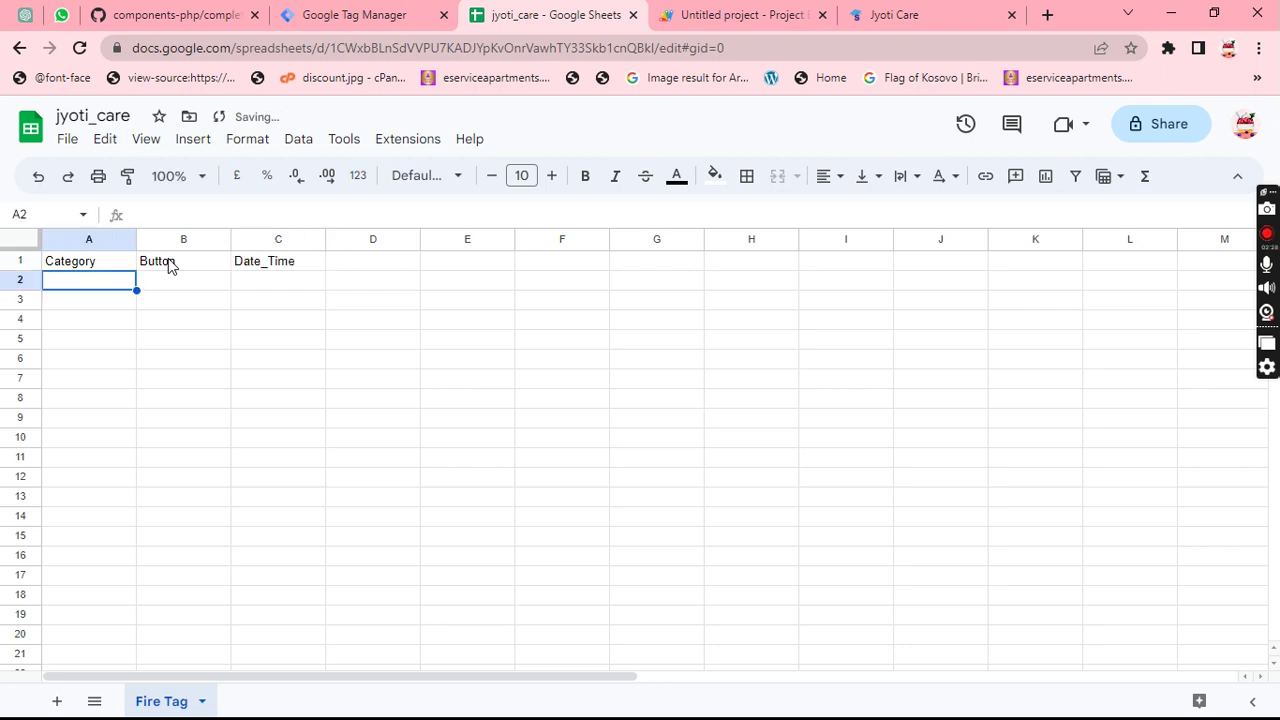
- Check each header cell and select the range A1 to C1
key("Up")
key("Right")
key("Right")
key("Left")
key("Left")
key("Right")
key("Left")
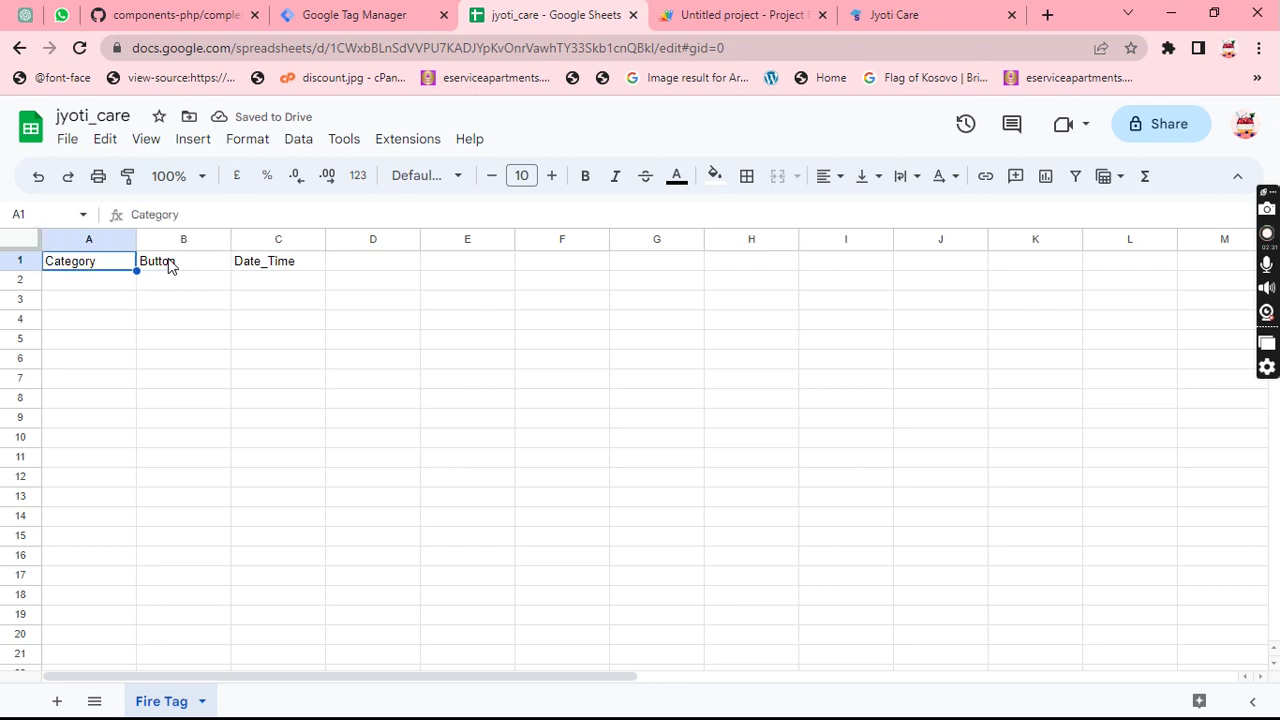
key("Right")
key("Right")
key("Left")
key("Left")
key("shift+Right")
key("shift+Right")
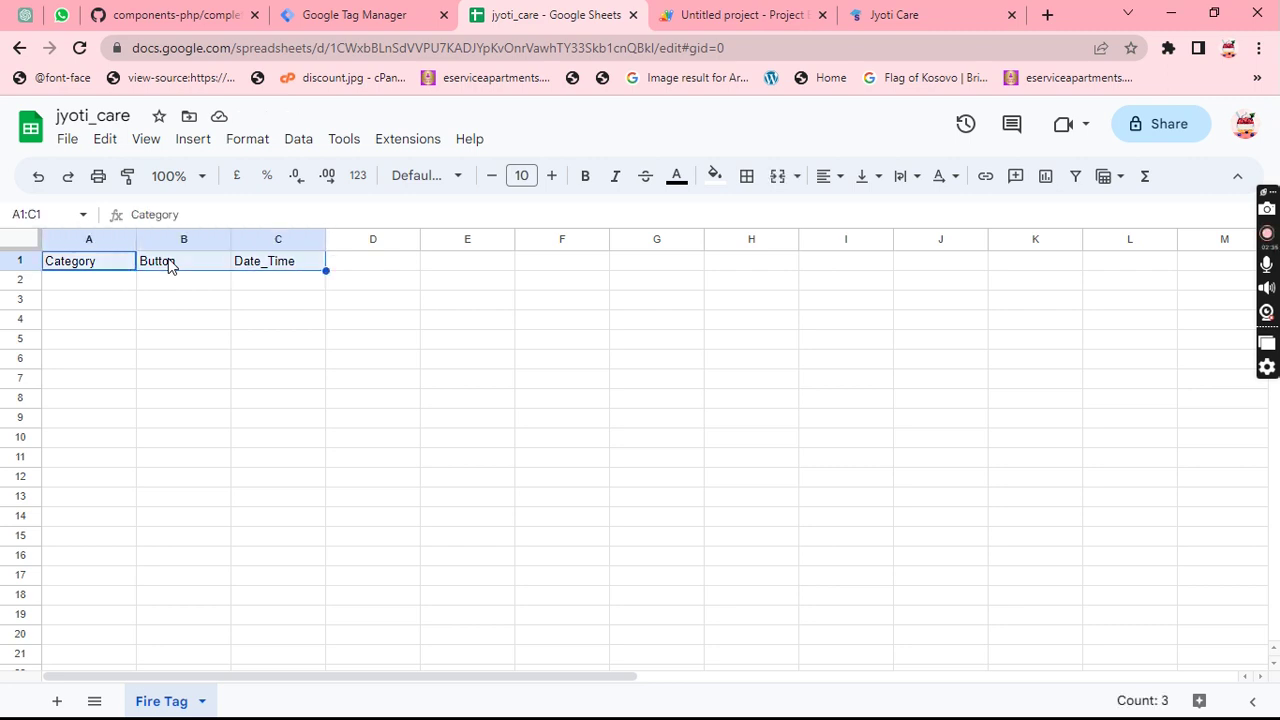
left_click(894, 15)
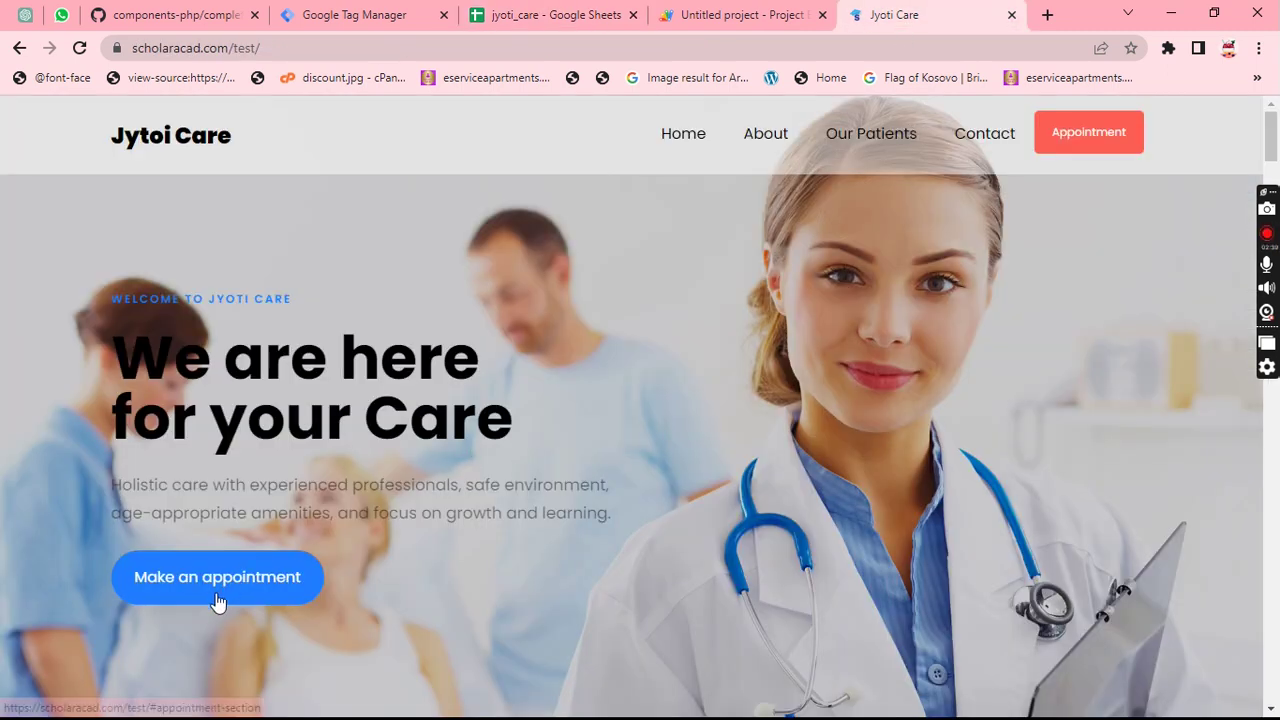
- Compare the gtm-fire-tag tag, Apps Script project and website against row 2 of the Fire Tag sheet
left_click(352, 15)
left_click(529, 15)
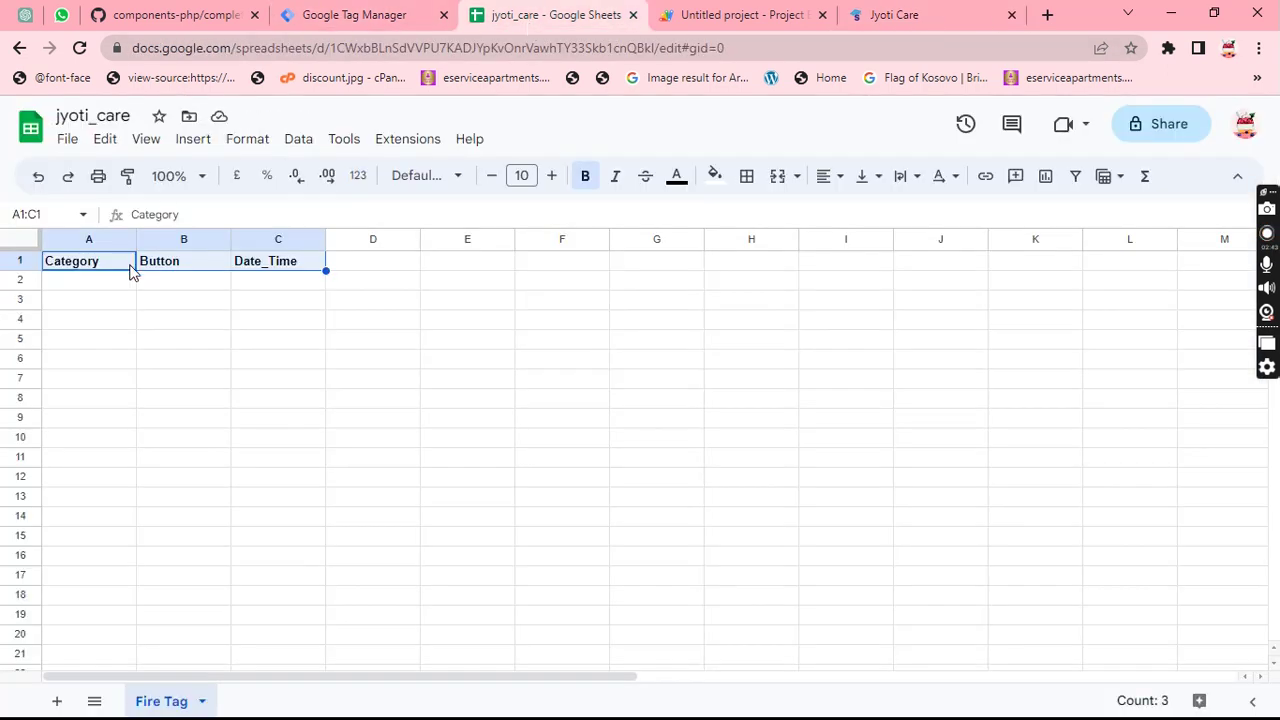
left_click(111, 289)
key("ctrl+Tab")
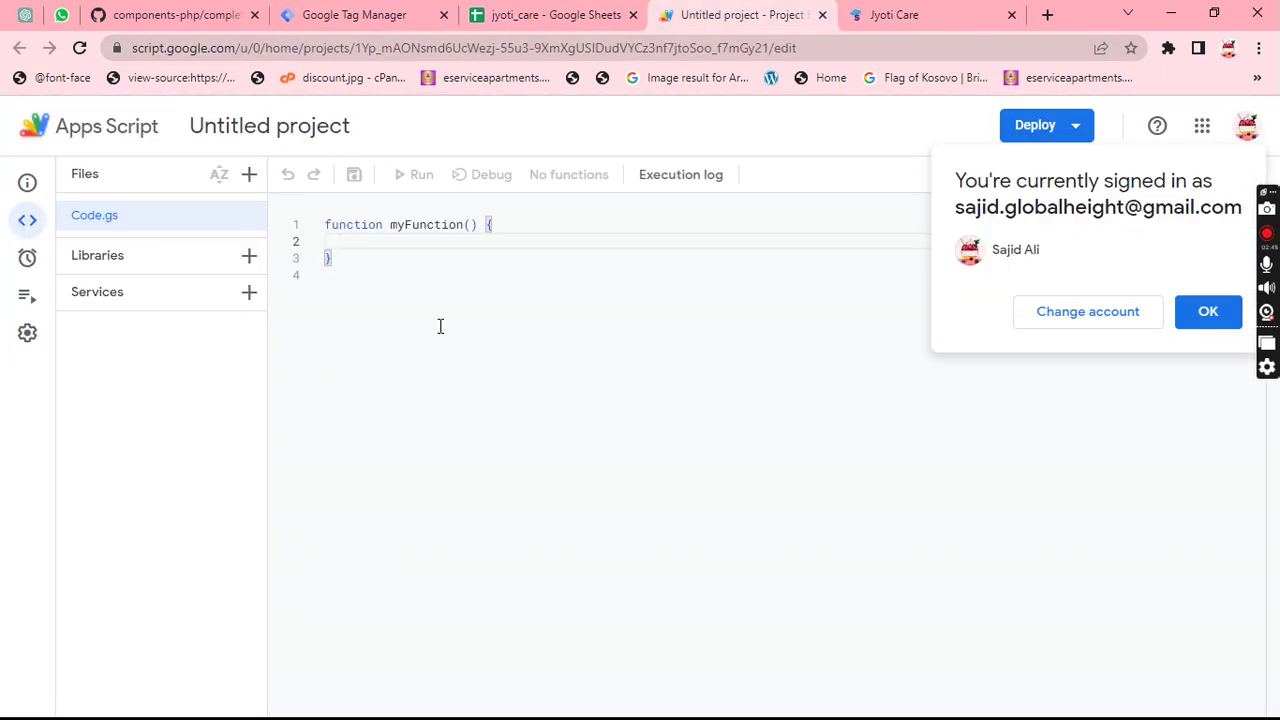
key("ctrl+Tab")
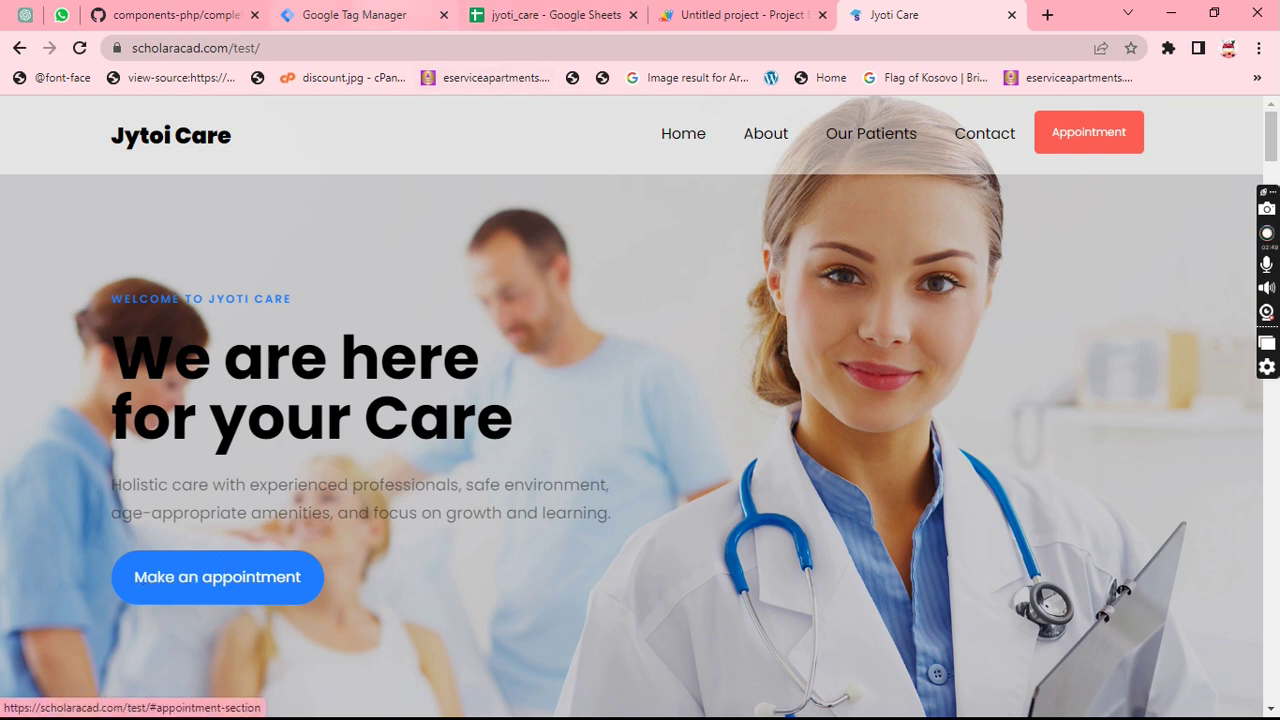
left_click(380, 15)
left_click(683, 15)
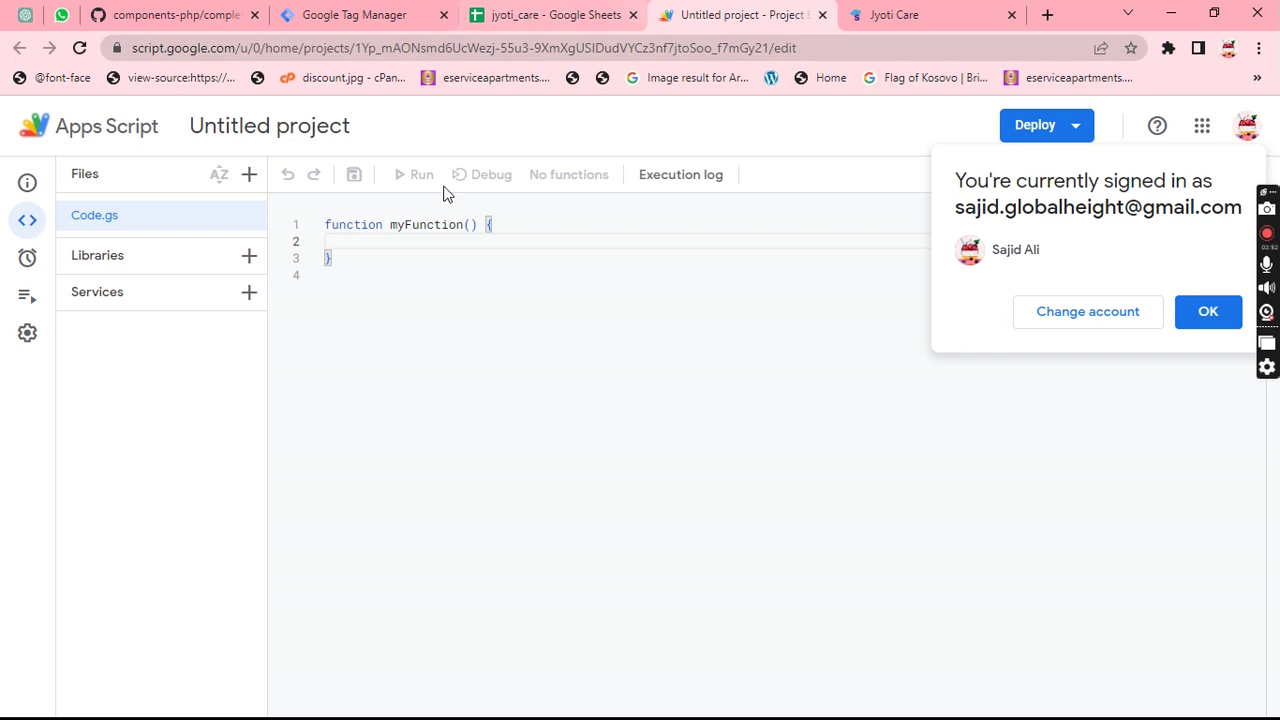
key("ctrl+shift+Tab")
left_click(165, 279)
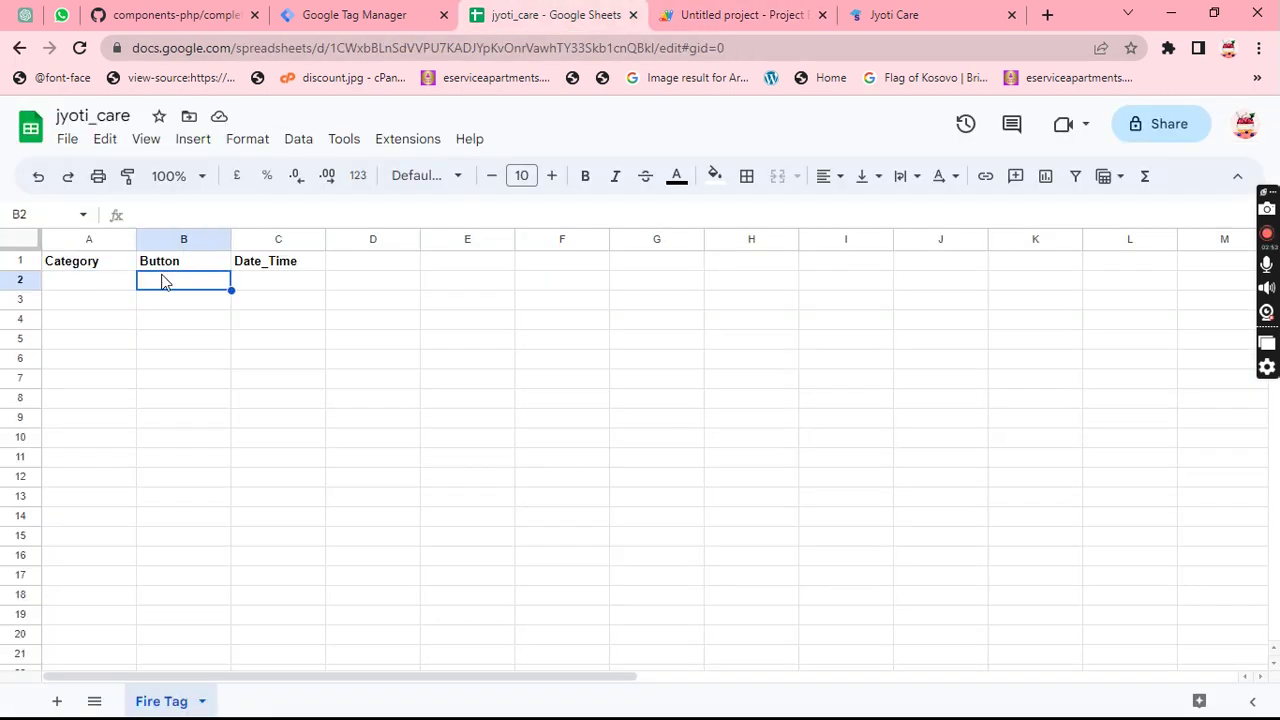
left_click(256, 280)
- Cycle through the site, sheet and tag tabs, ending on the GitHub script readme
key("ctrl+Tab")
key("ctrl+Tab")
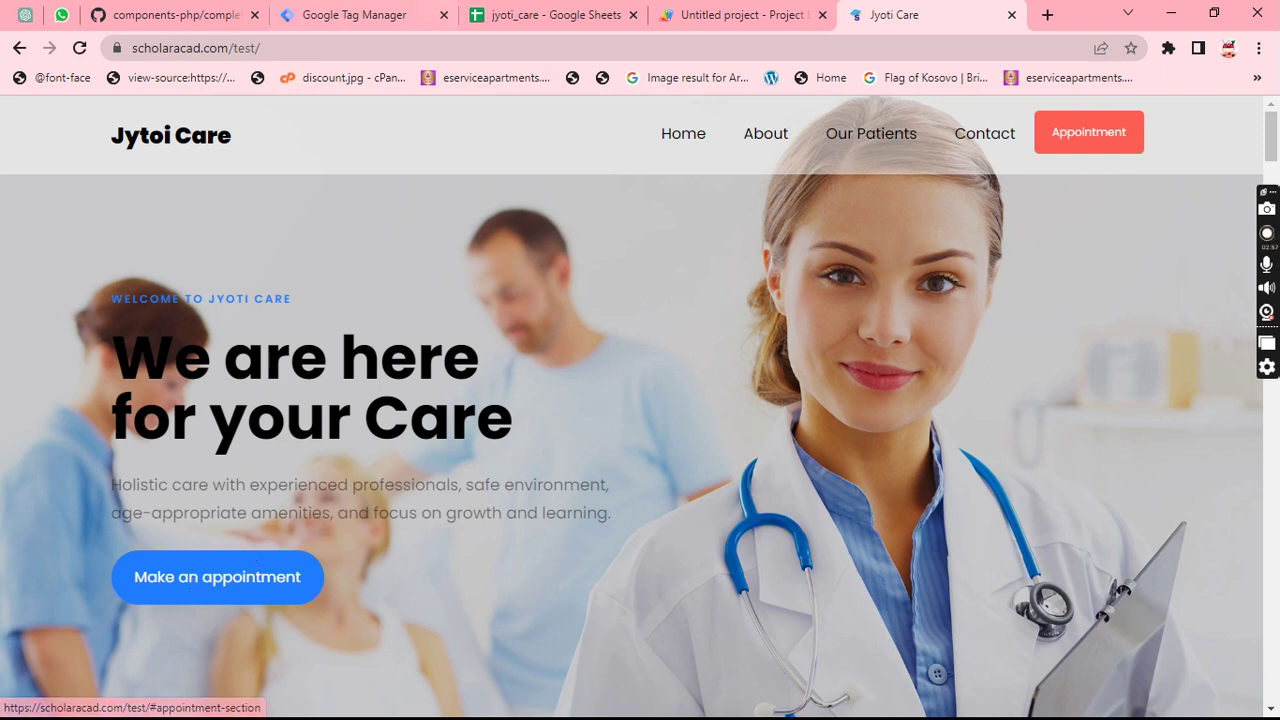
key("ctrl+shift+Tab")
key("ctrl+shift+Tab")
left_click(107, 283)
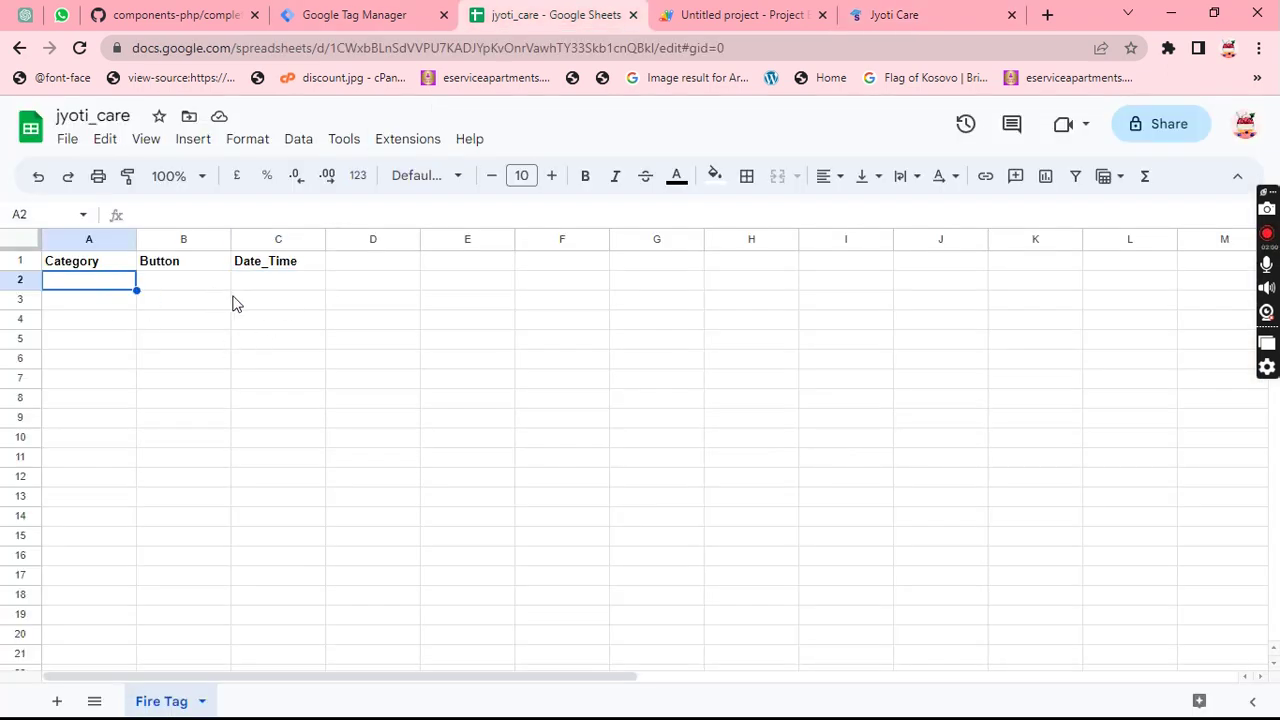
key("ctrl+Tab")
left_click(477, 20)
left_click(288, 12)
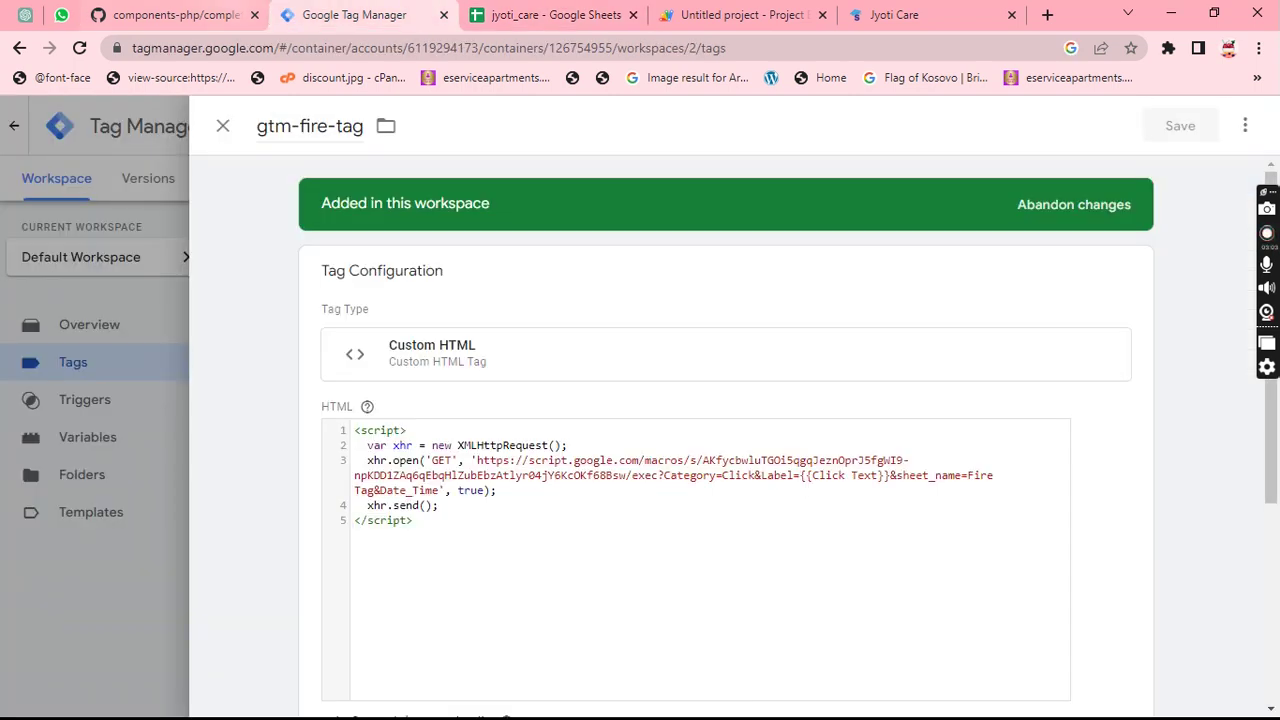
key("ctrl+shift+Tab")
scroll(571, 387, "down", 1)
scroll(571, 387, "up", 1)
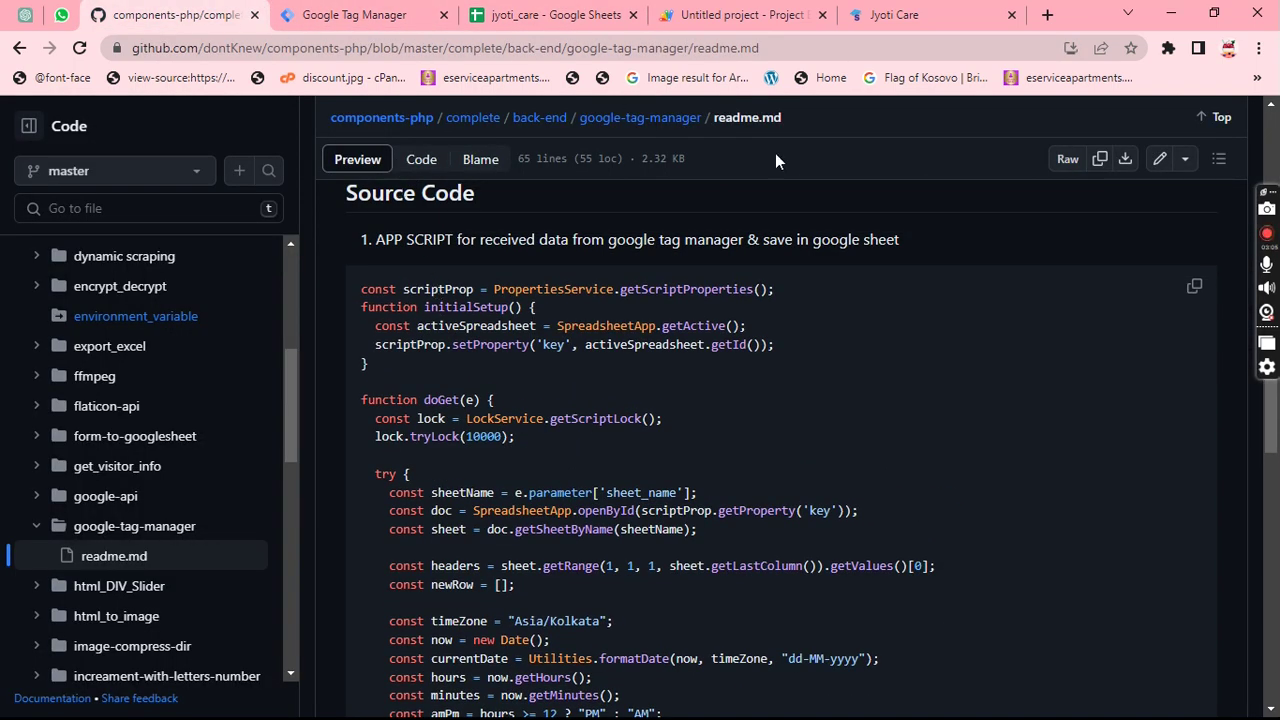
- Copy the GitHub script and paste it over all the placeholder code in Code.gs
left_click(1197, 292)
left_click(720, 14)
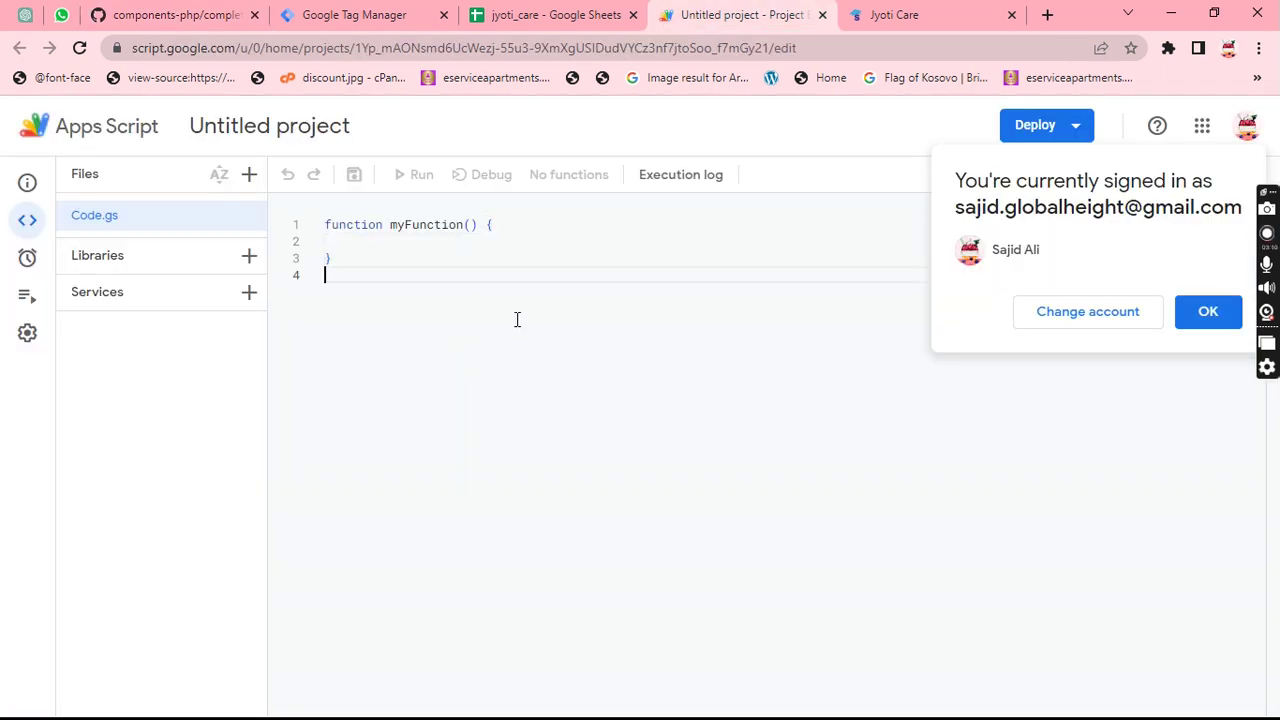
key("ctrl+a")
key("ctrl+v")
left_click(610, 557)
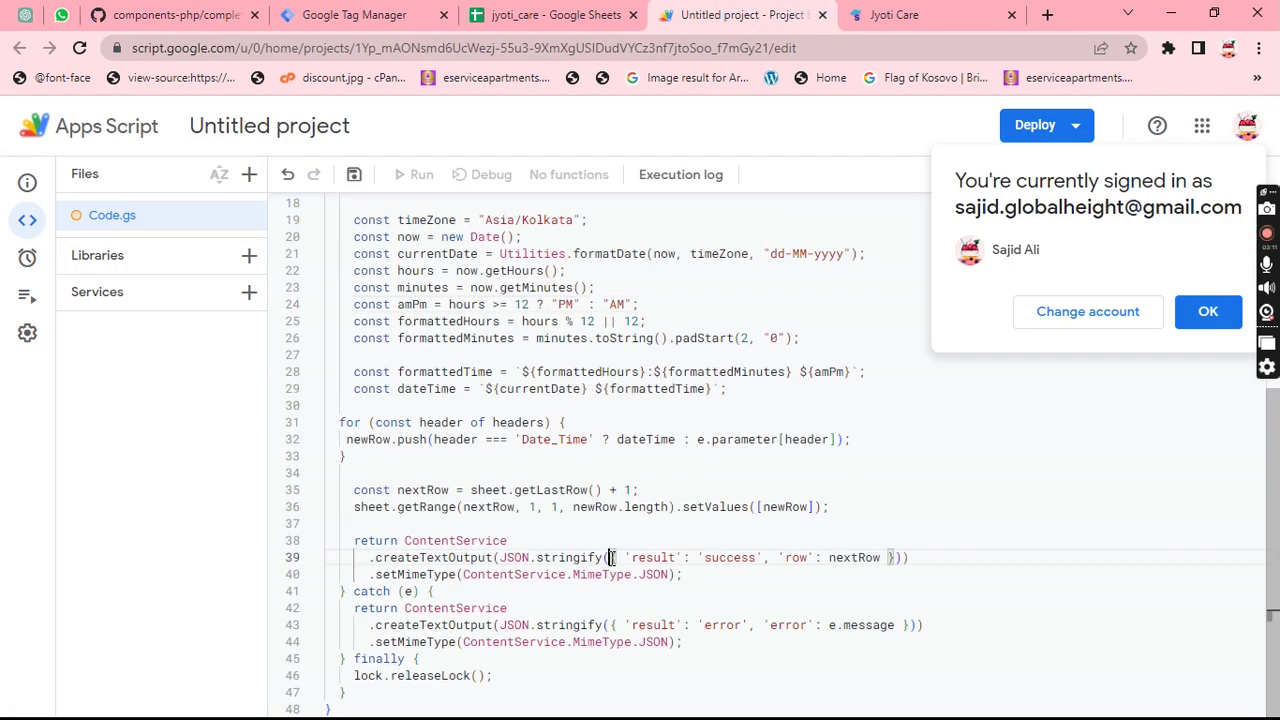
key("ctrl+Home")
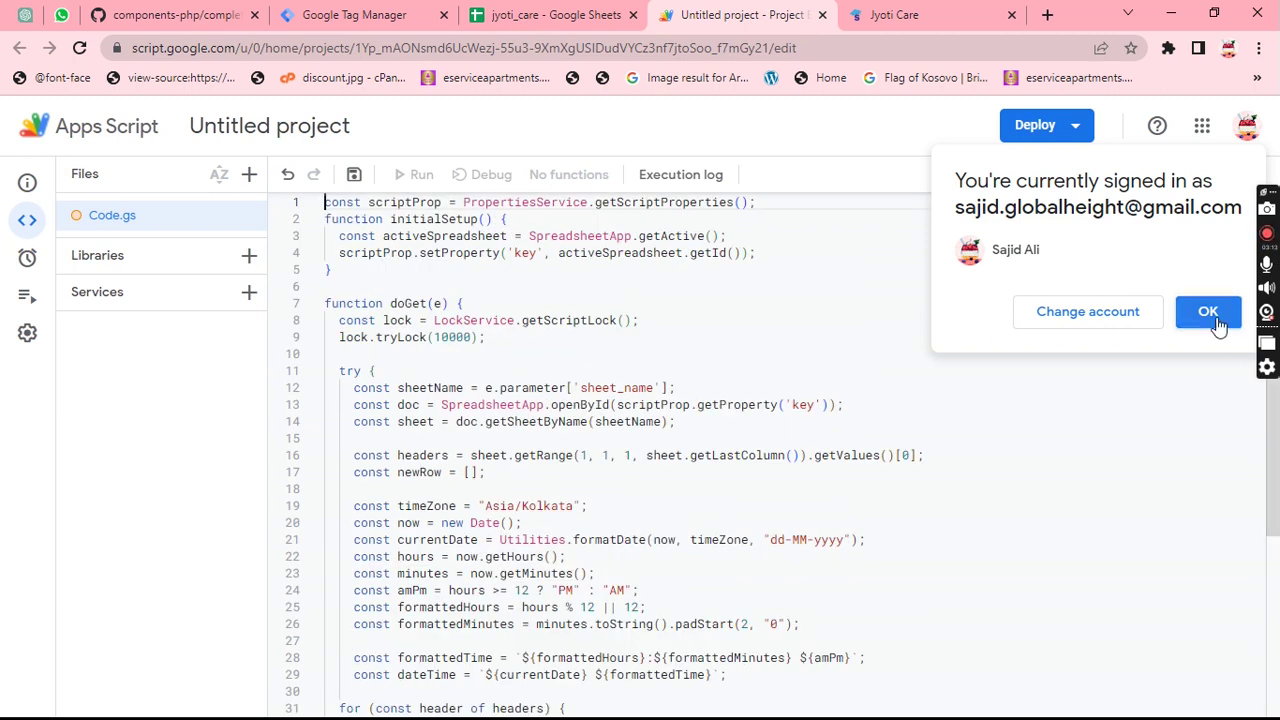
- Dismiss the account notice, review initialSetup down to sheet_name, and save the project
left_click(1210, 313)
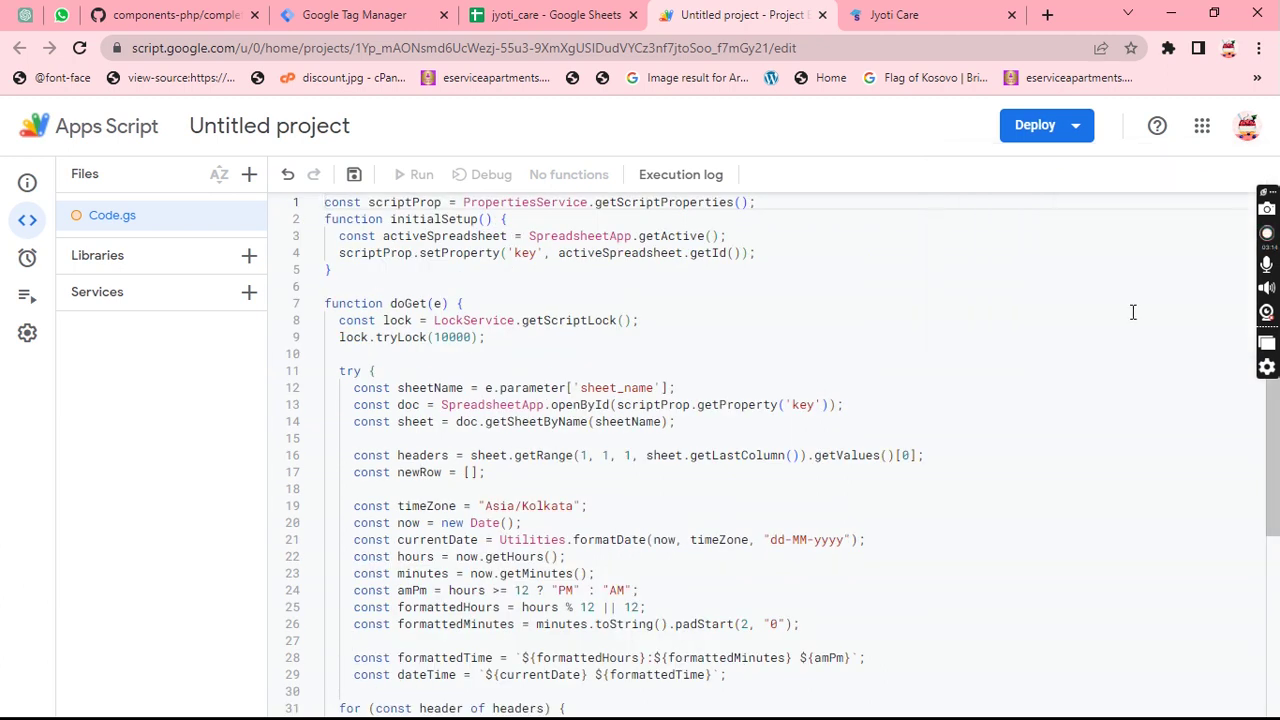
left_click(663, 244)
key("Down")
key("Down")
key("Down")
key("Up")
key("Up")
key("ctrl+Left")
key("ctrl+shift+Right")
key("Down")
key("Down")
key("Down")
key("Down")
key("Down")
key("Down")
key("Down")
key("Down")
key("Down")
key("Down")
key("Down")
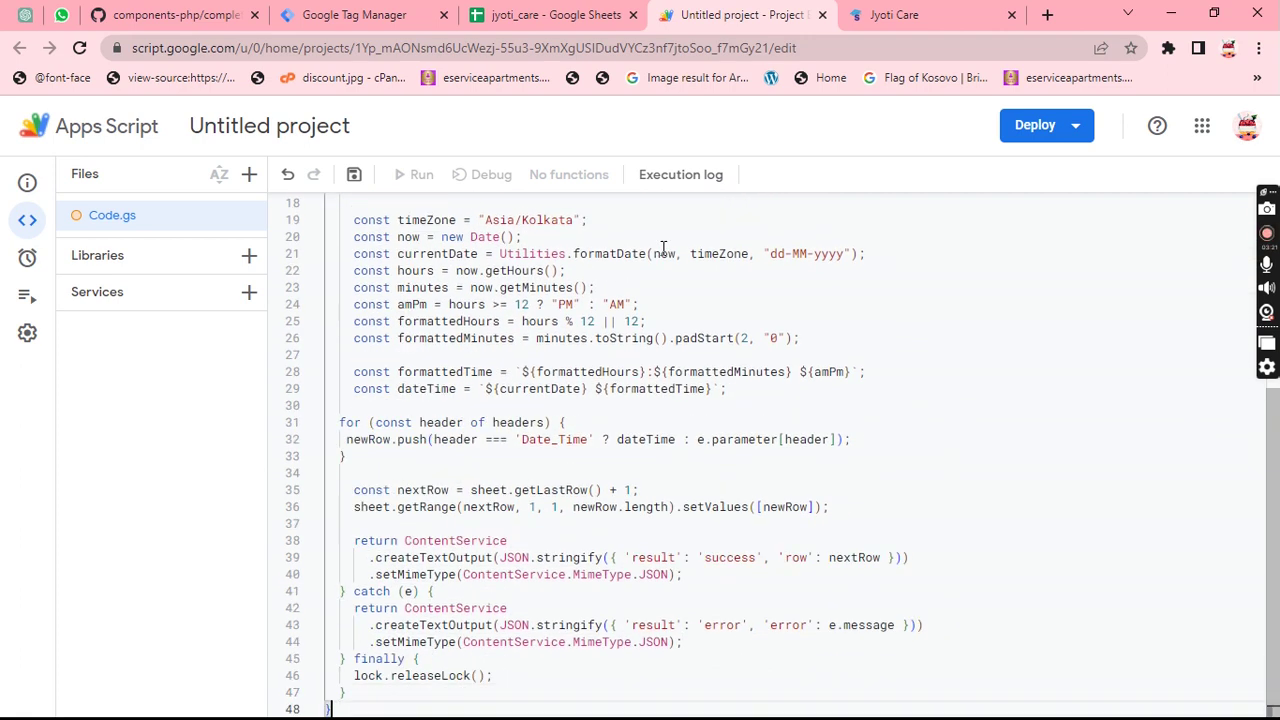
scroll(507, 381, "up", 3)
left_click(527, 390)
key("ctrl+s")
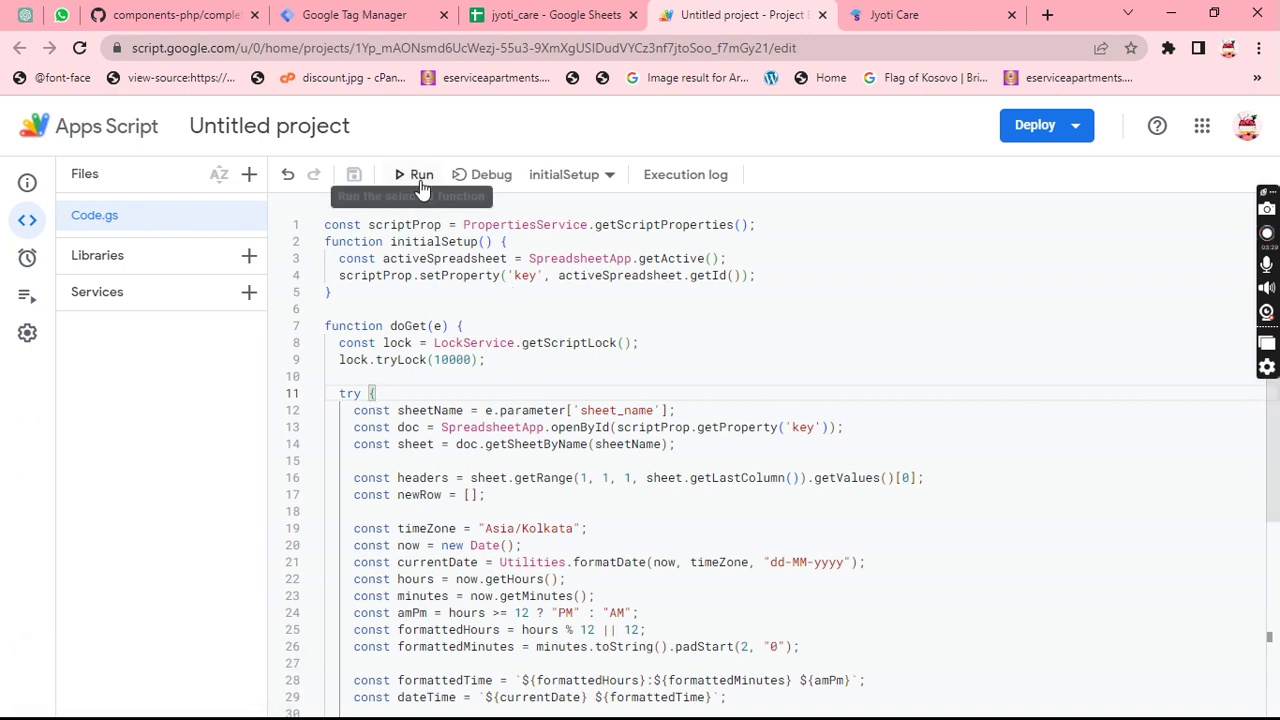
- Run initialSetup and allow Sheets access via Advanced > Go to Untitled project (unsafe)
left_click(420, 183)
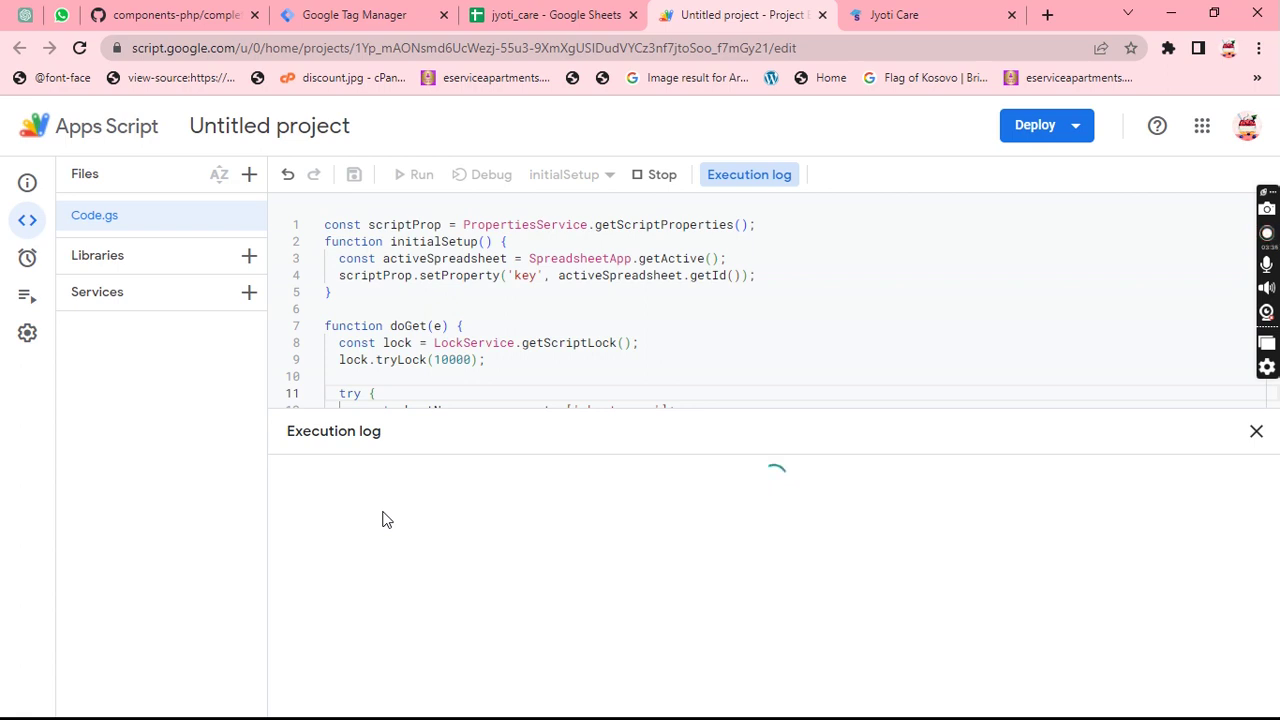
left_click_drag(703, 408, 711, 575)
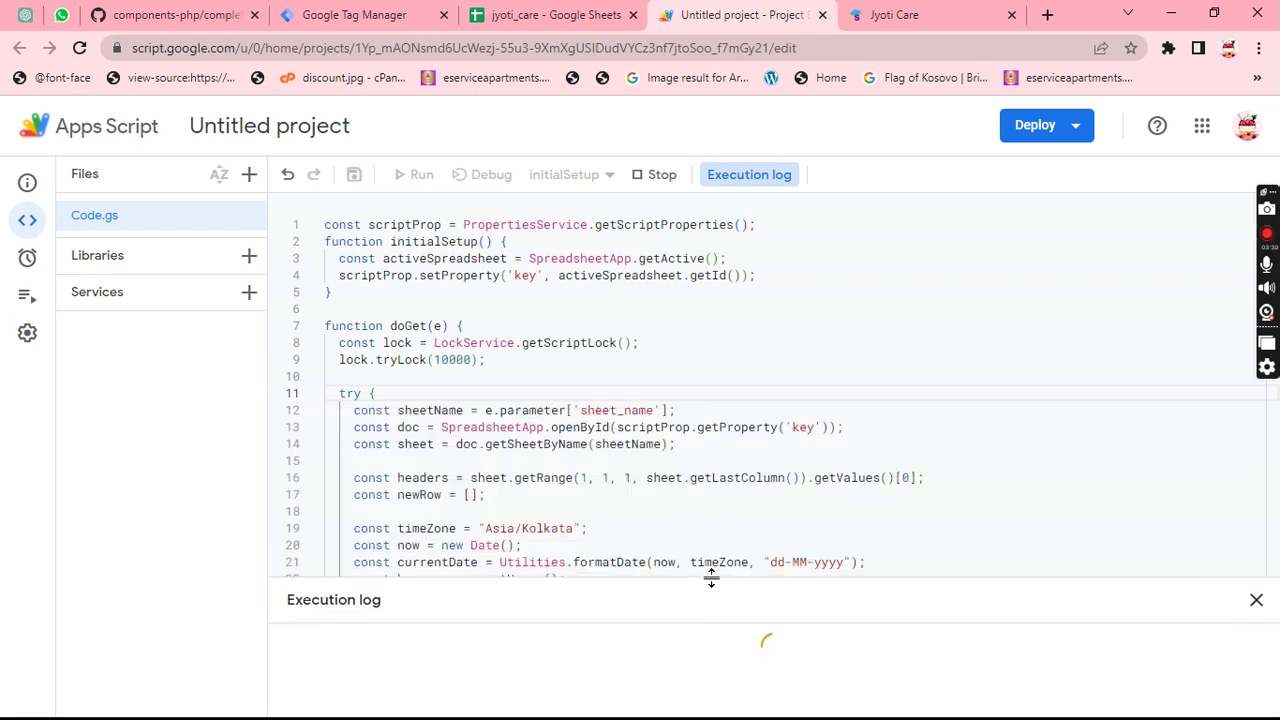
left_click(736, 465)
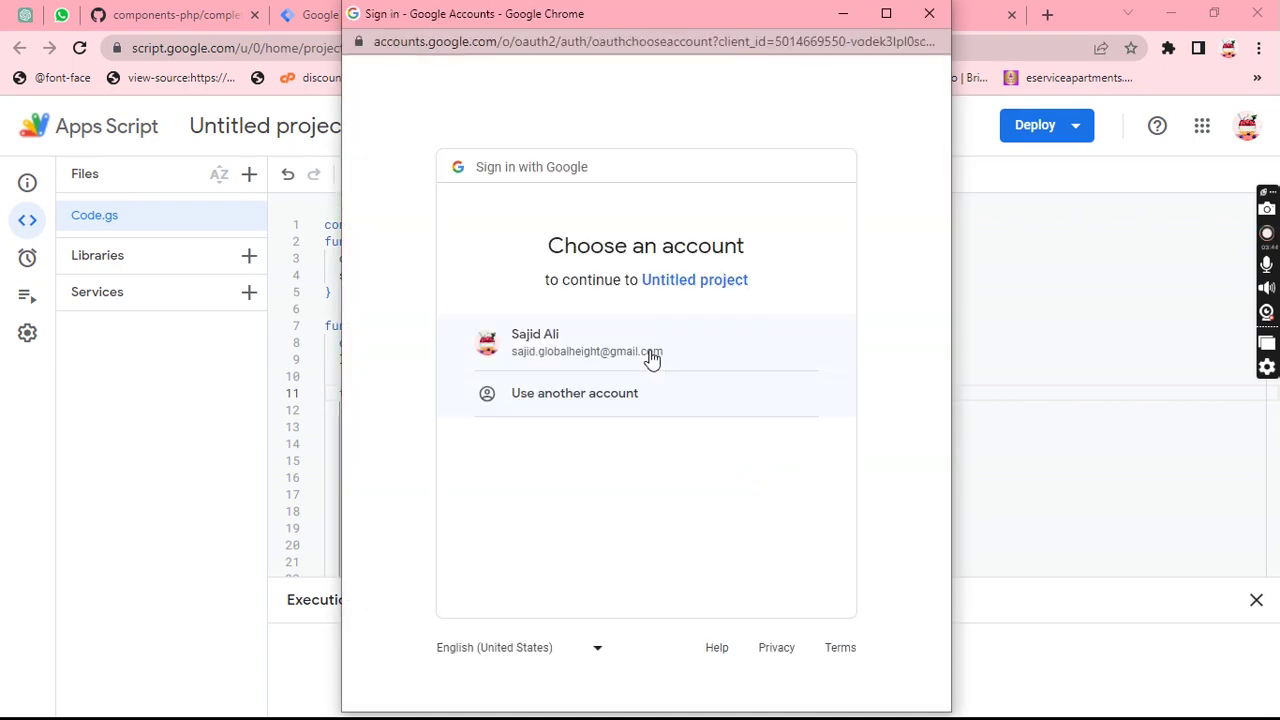
left_click(650, 356)
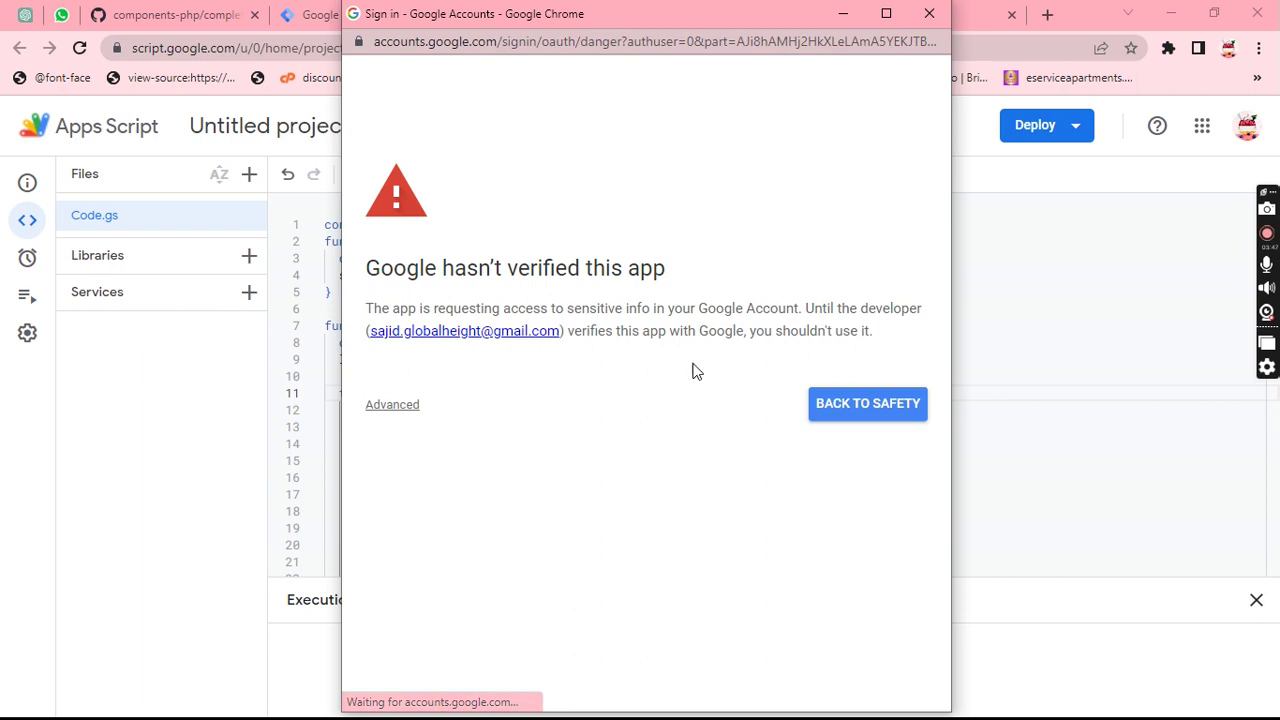
left_click(392, 408)
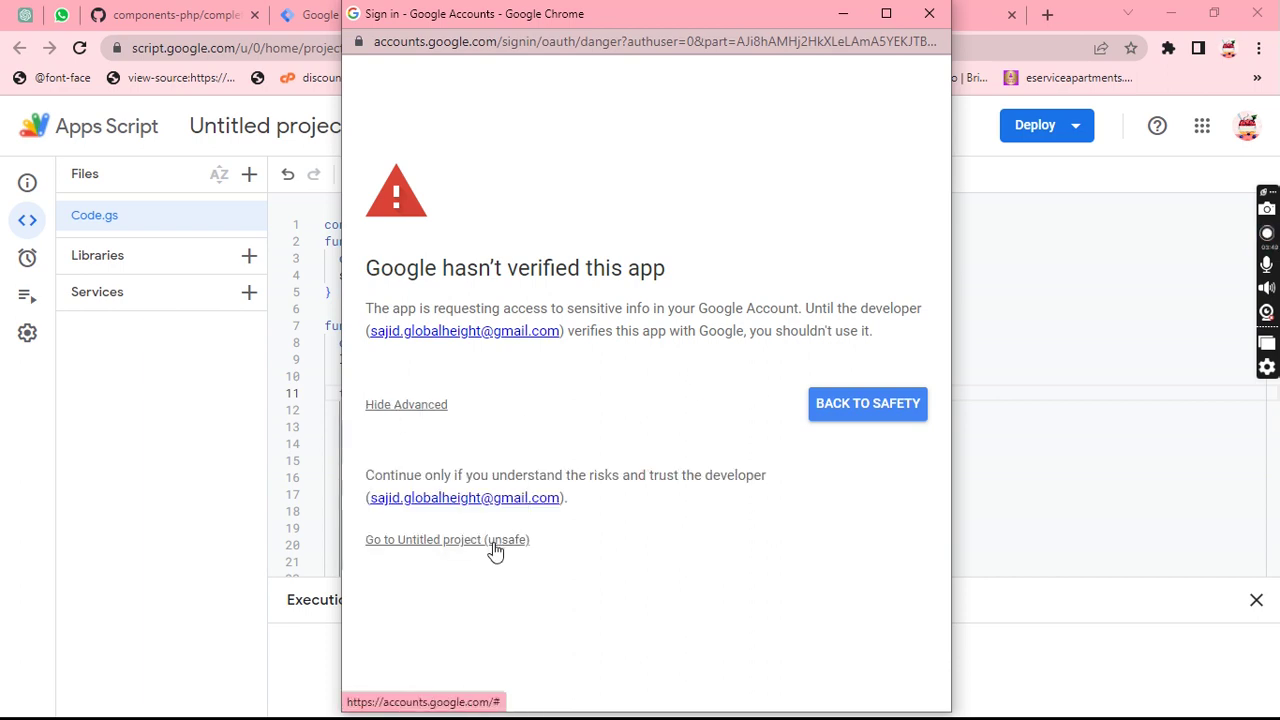
left_click(493, 546)
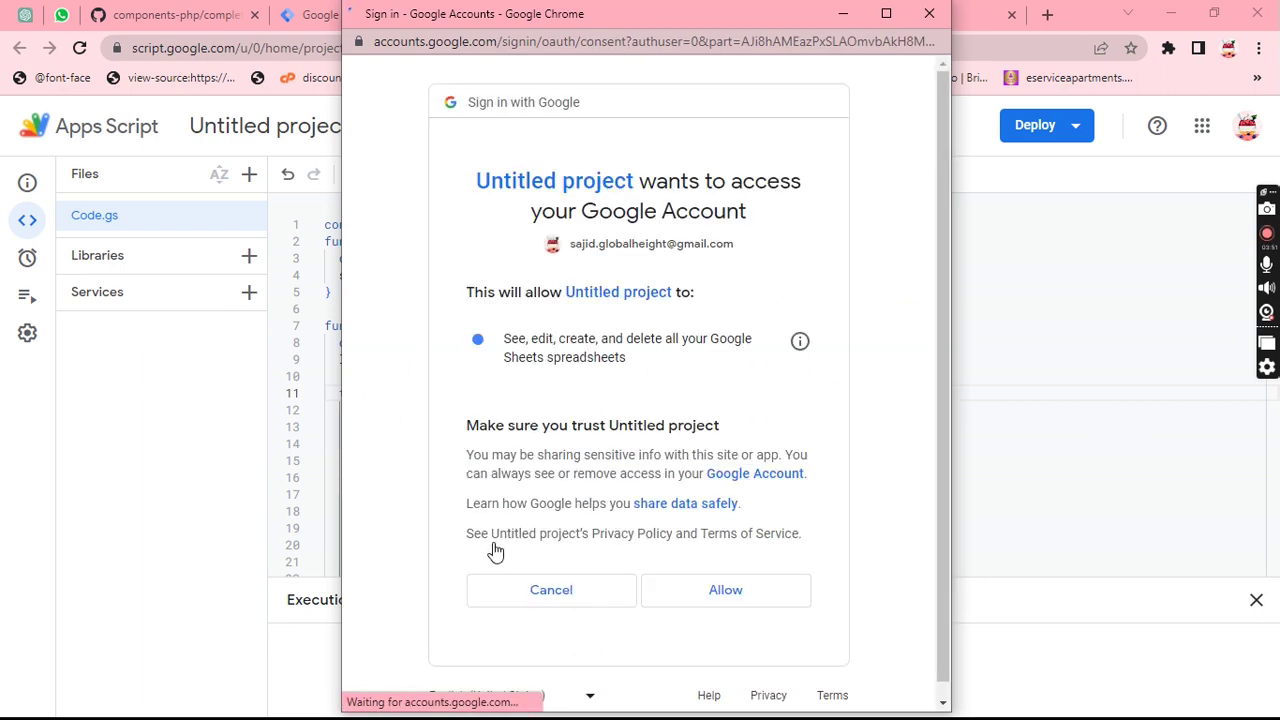
left_click(728, 596)
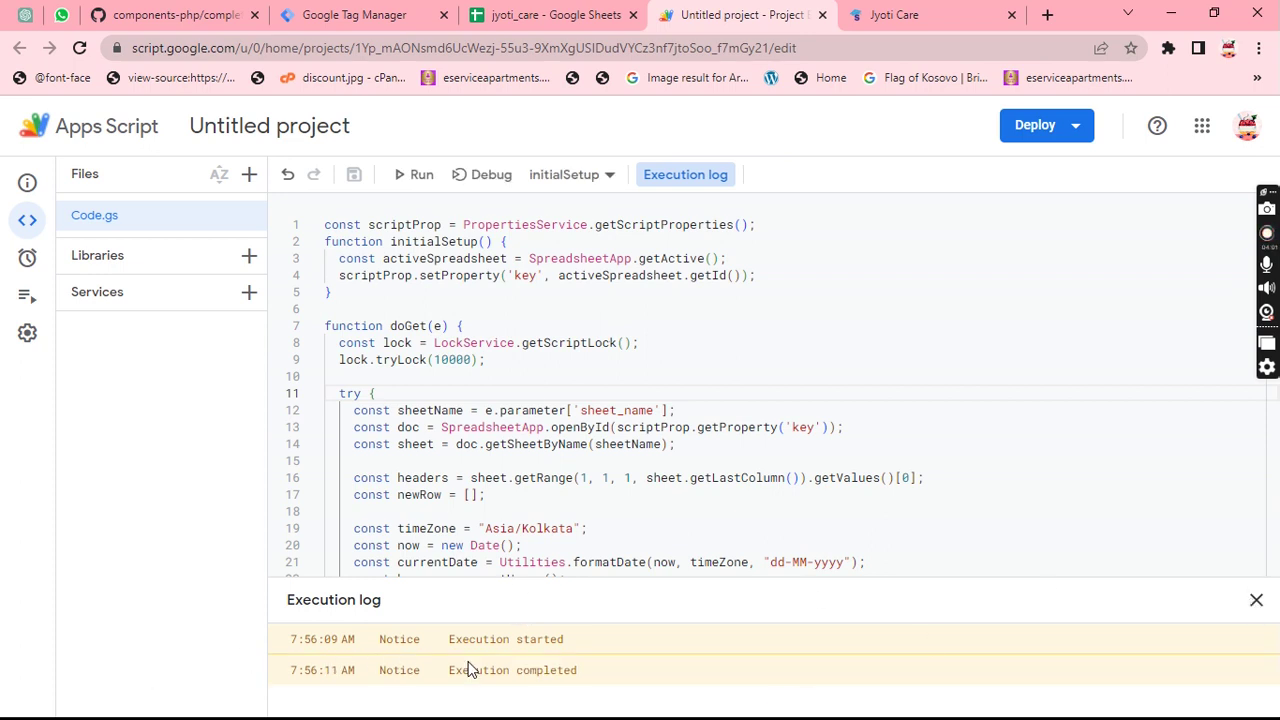
left_click(1256, 600)
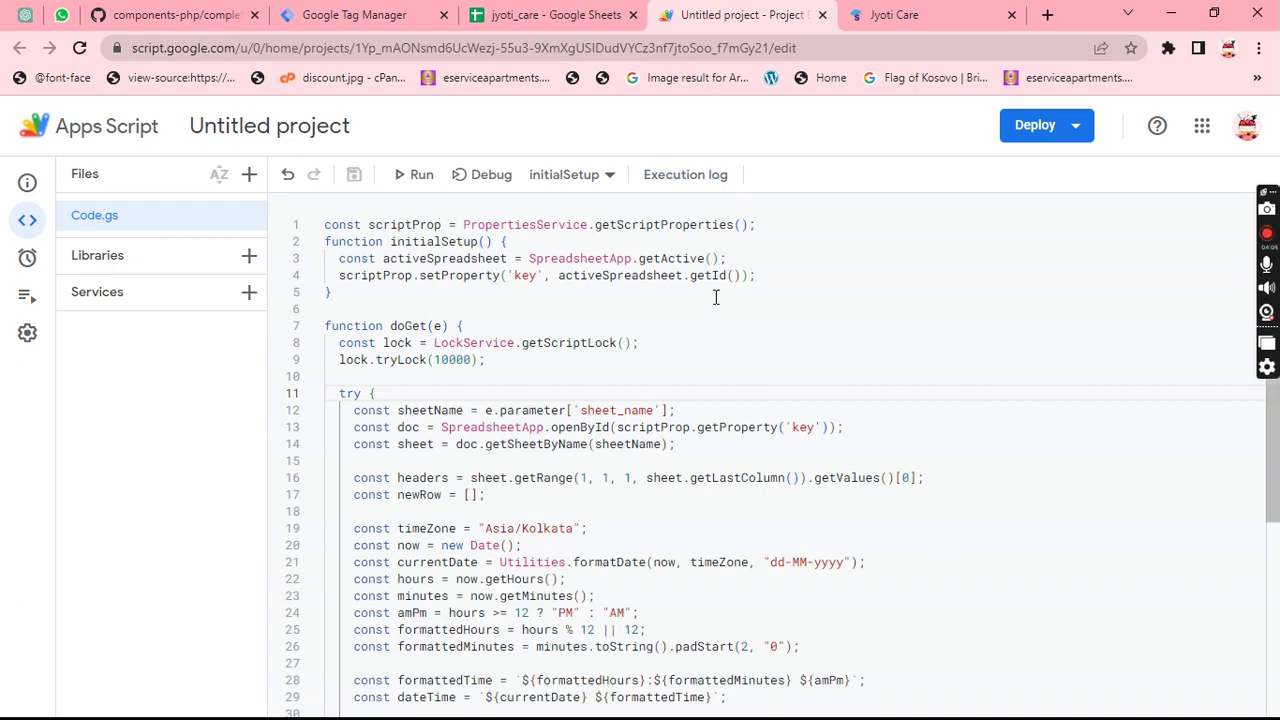
- Go to the project's Triggers list and start a new trigger that runs doGet
left_click(27, 302)
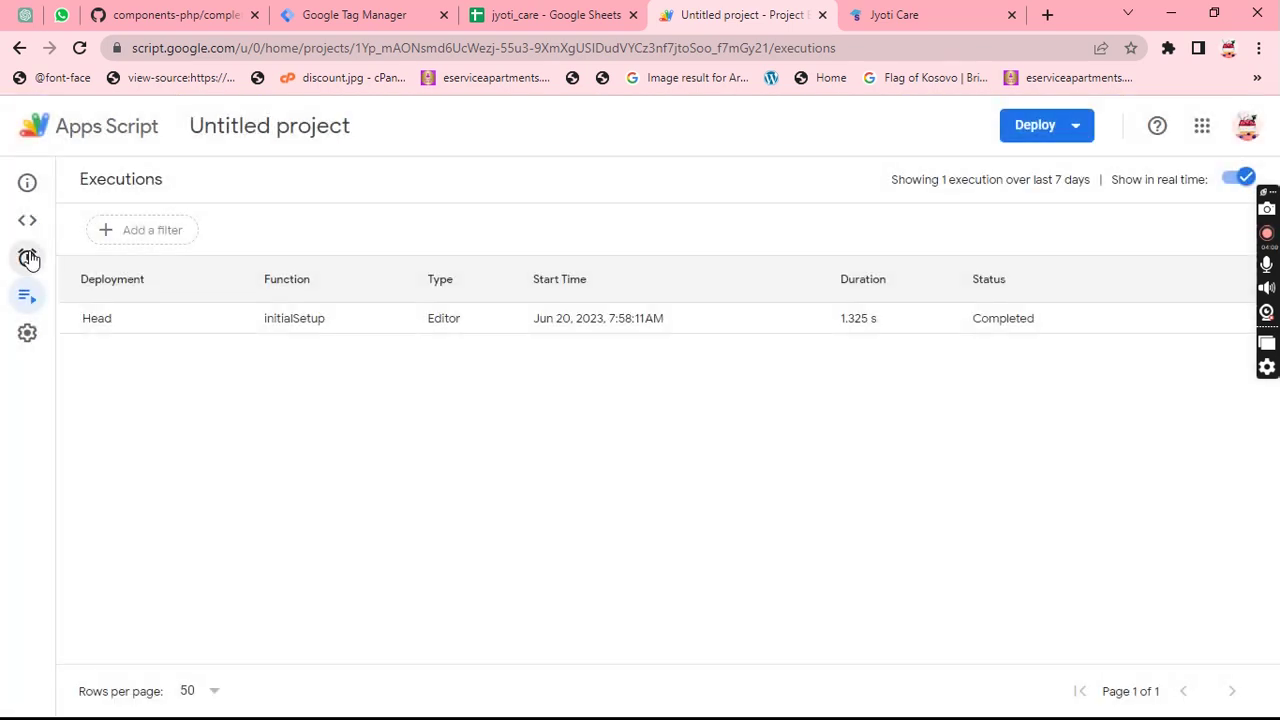
left_click(29, 257)
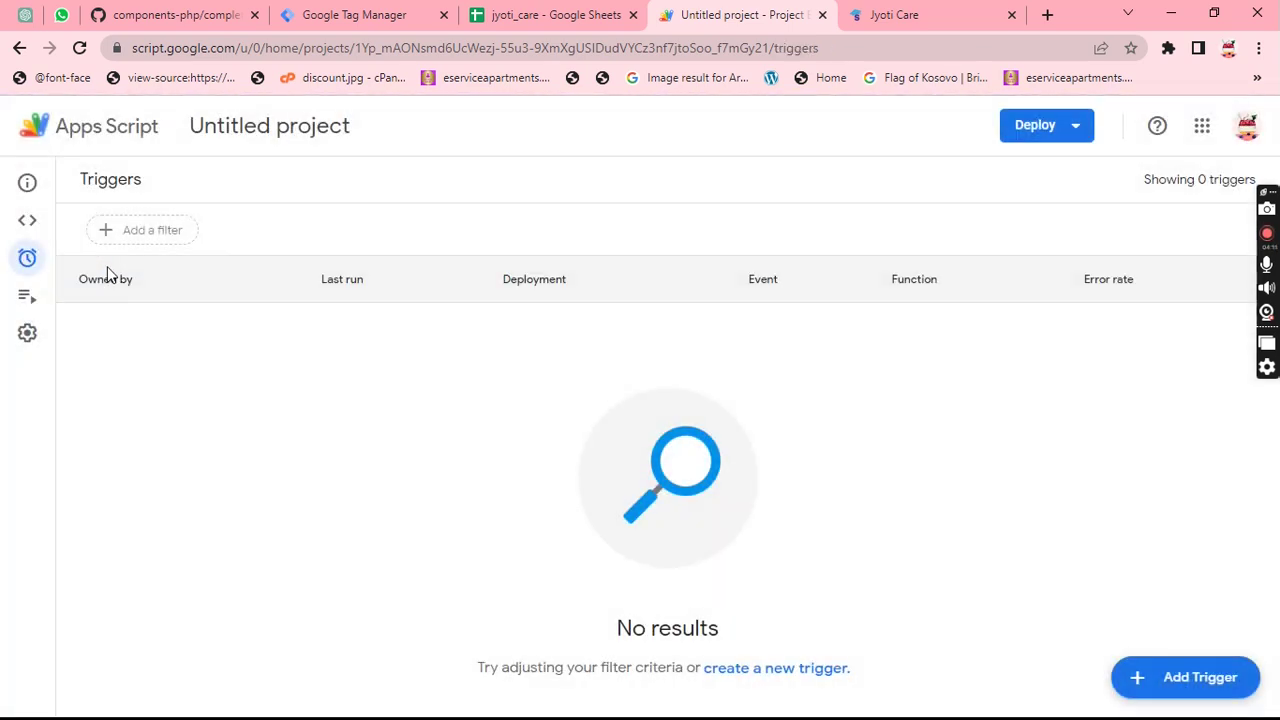
left_click(1156, 676)
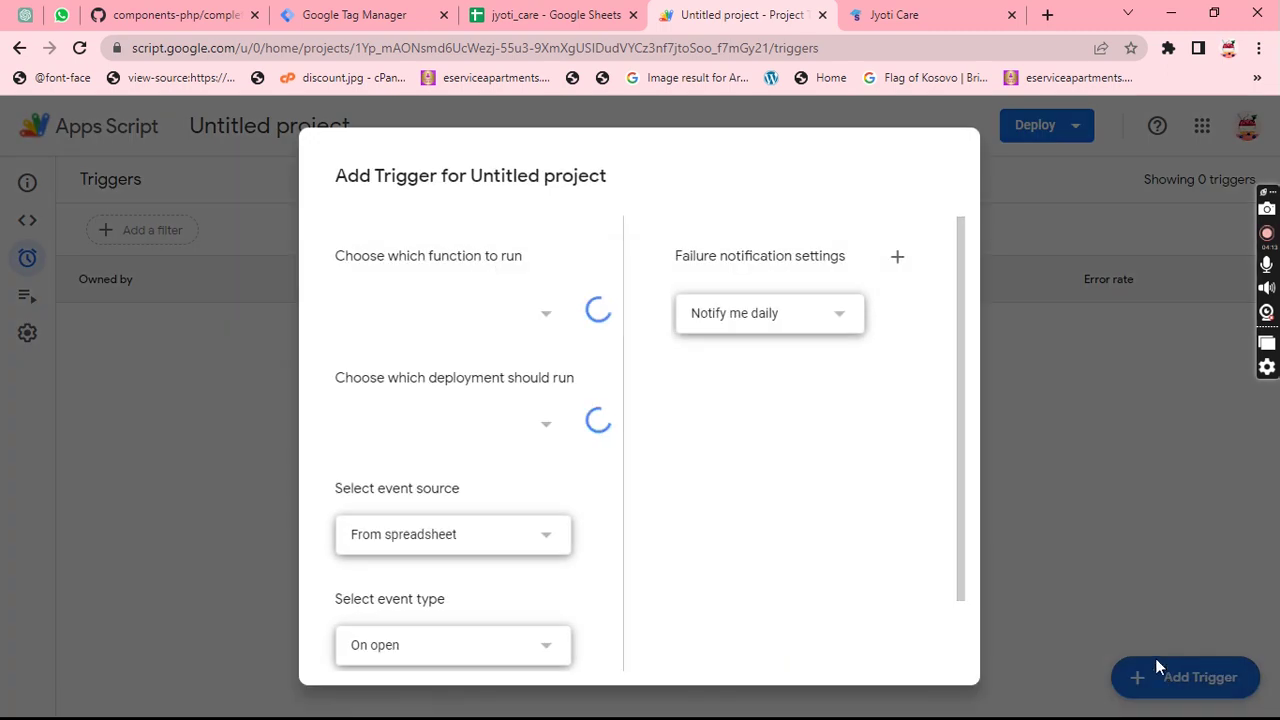
left_click(465, 328)
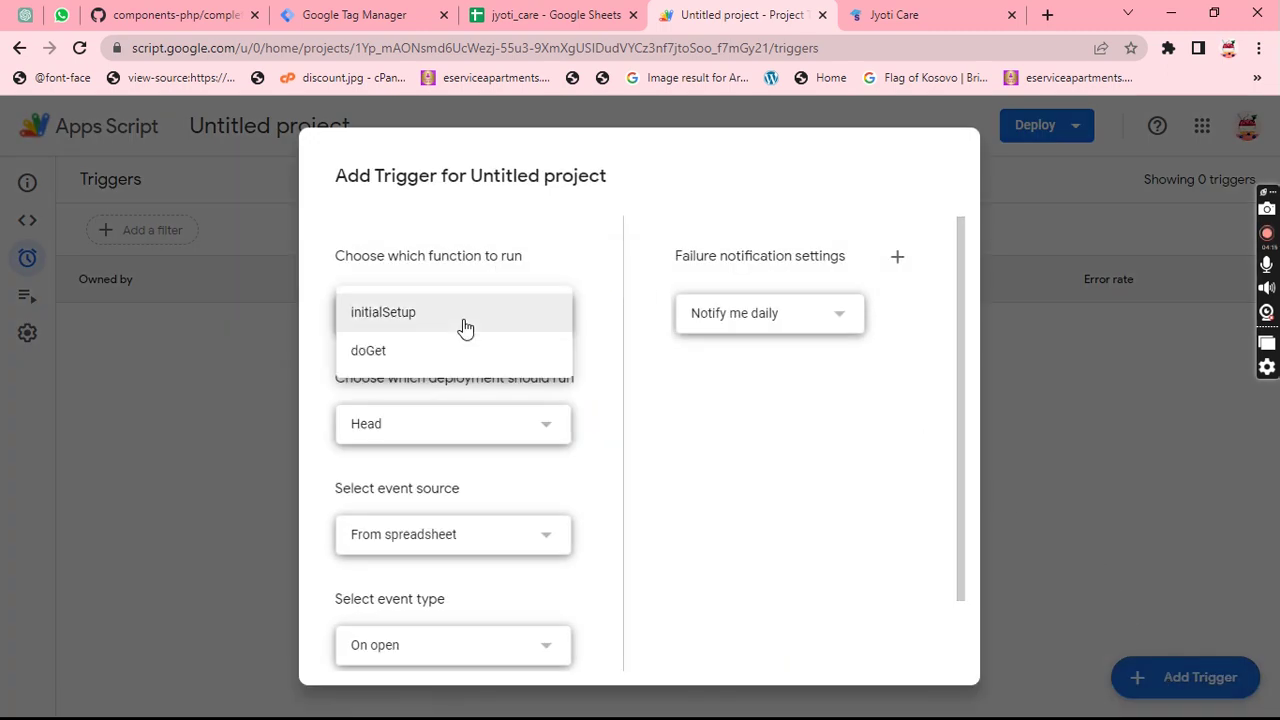
left_click(408, 357)
- Keep the From spreadsheet / On open event, set failure notifications to immediately, and save
scroll(428, 526, "down", 2)
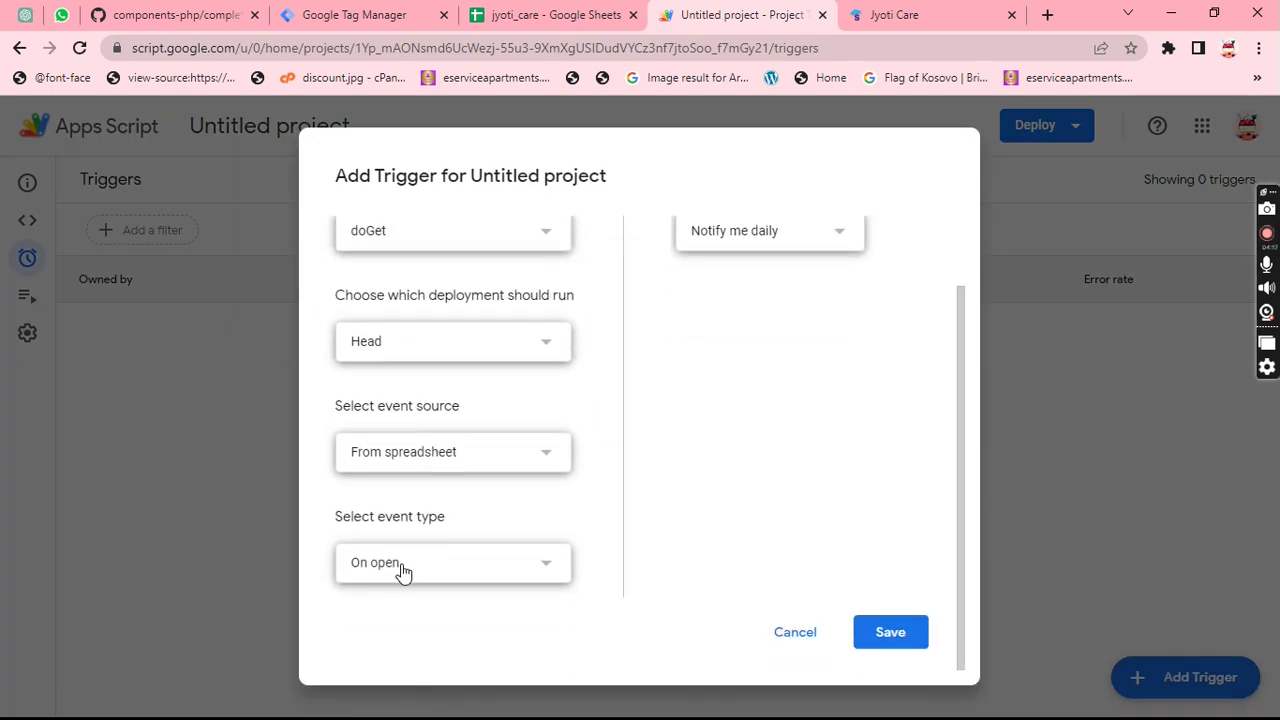
left_click(403, 571)
left_click(403, 566)
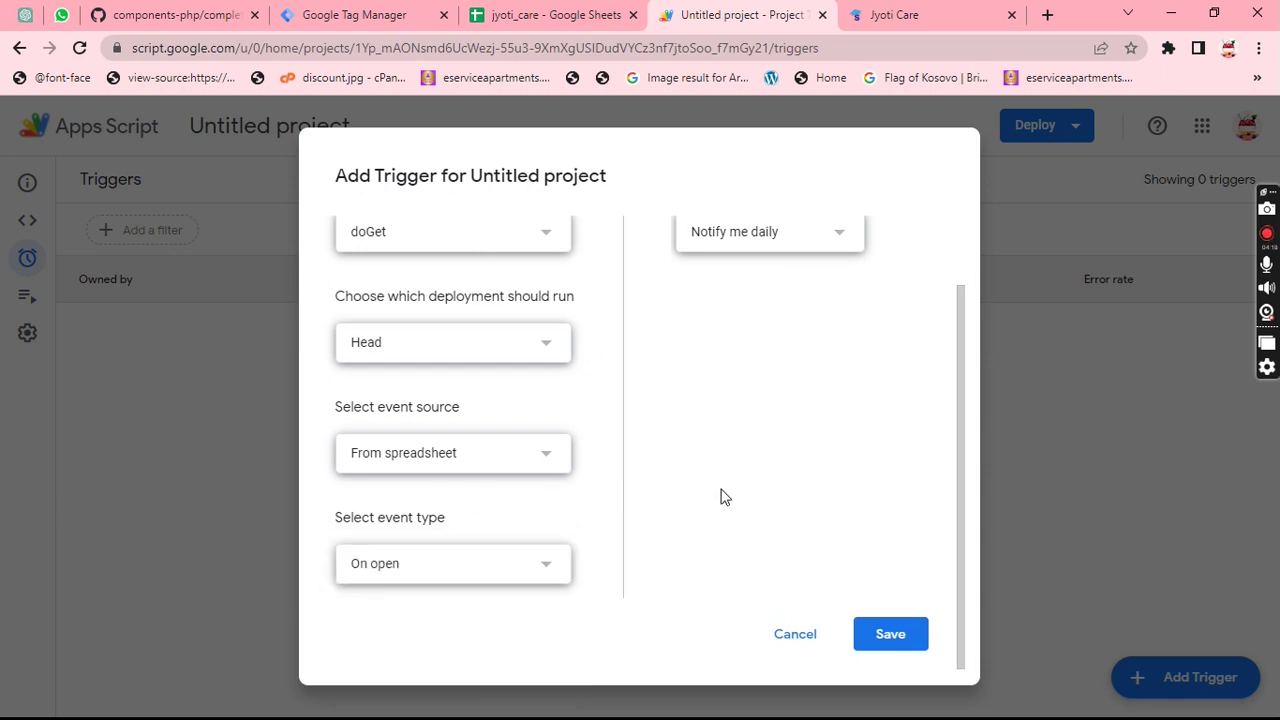
scroll(735, 456, "up", 2)
left_click(740, 313)
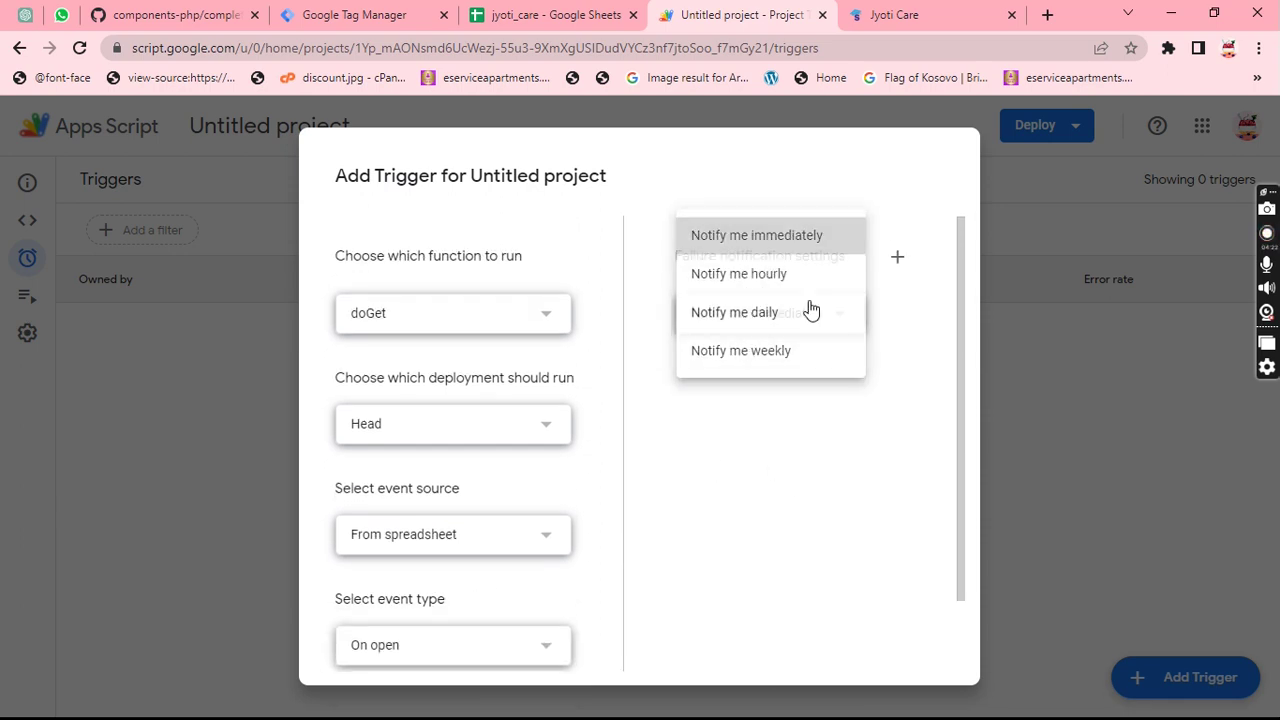
left_click(760, 234)
scroll(840, 410, "down", 2)
scroll(840, 410, "up", 2)
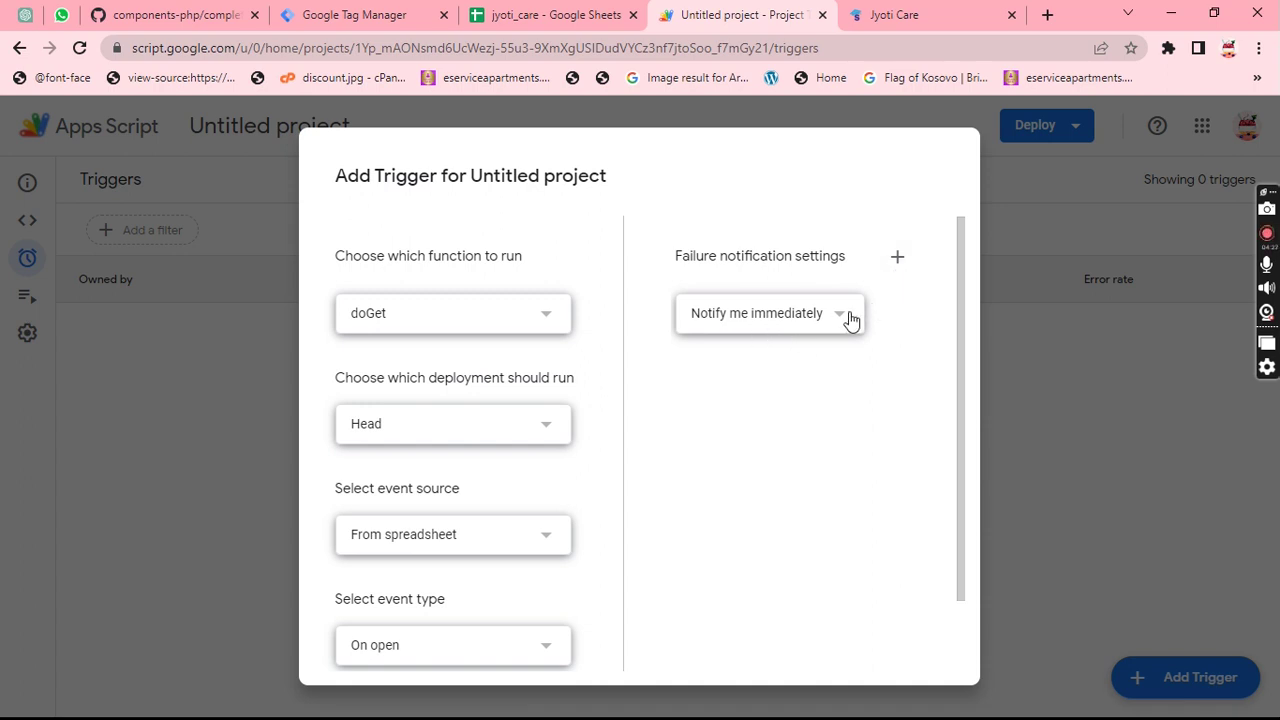
scroll(840, 400, "down", 2)
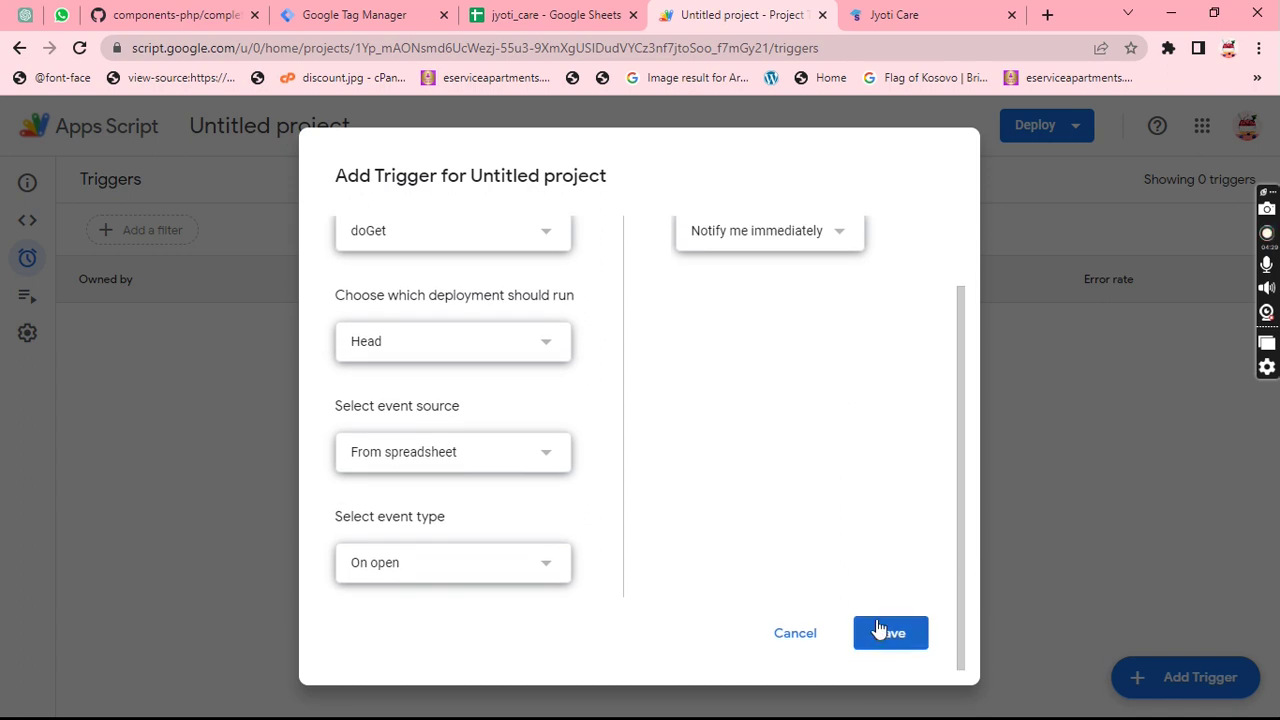
left_click(882, 628)
scroll(808, 450, "up", 2)
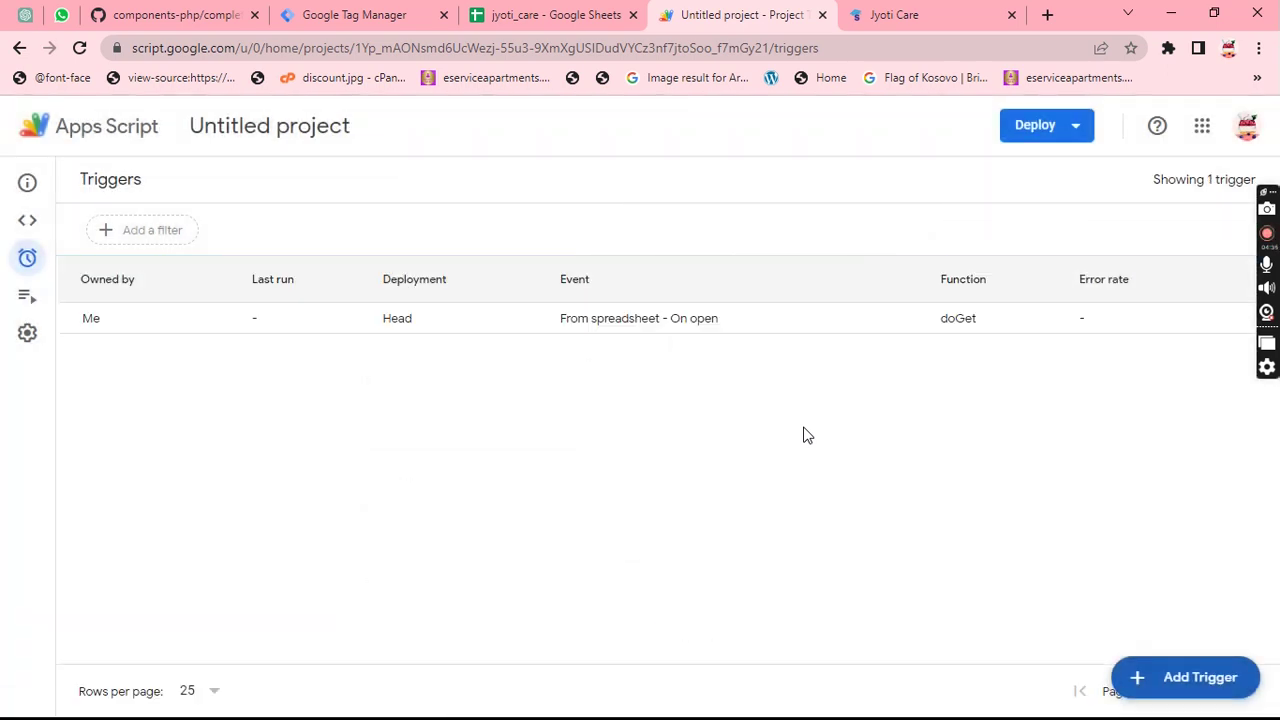
- Look over the execution history and the existing deployments, then return to the code editor
mouse_move(27, 294)
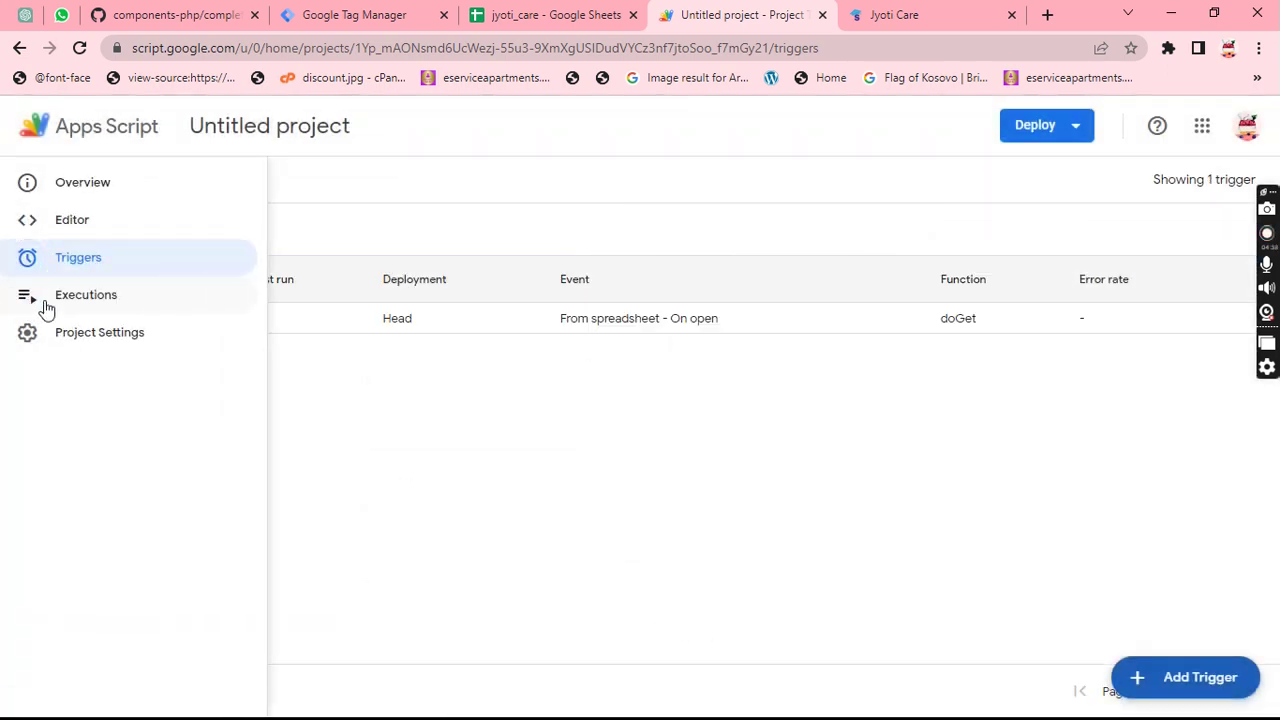
left_click(49, 304)
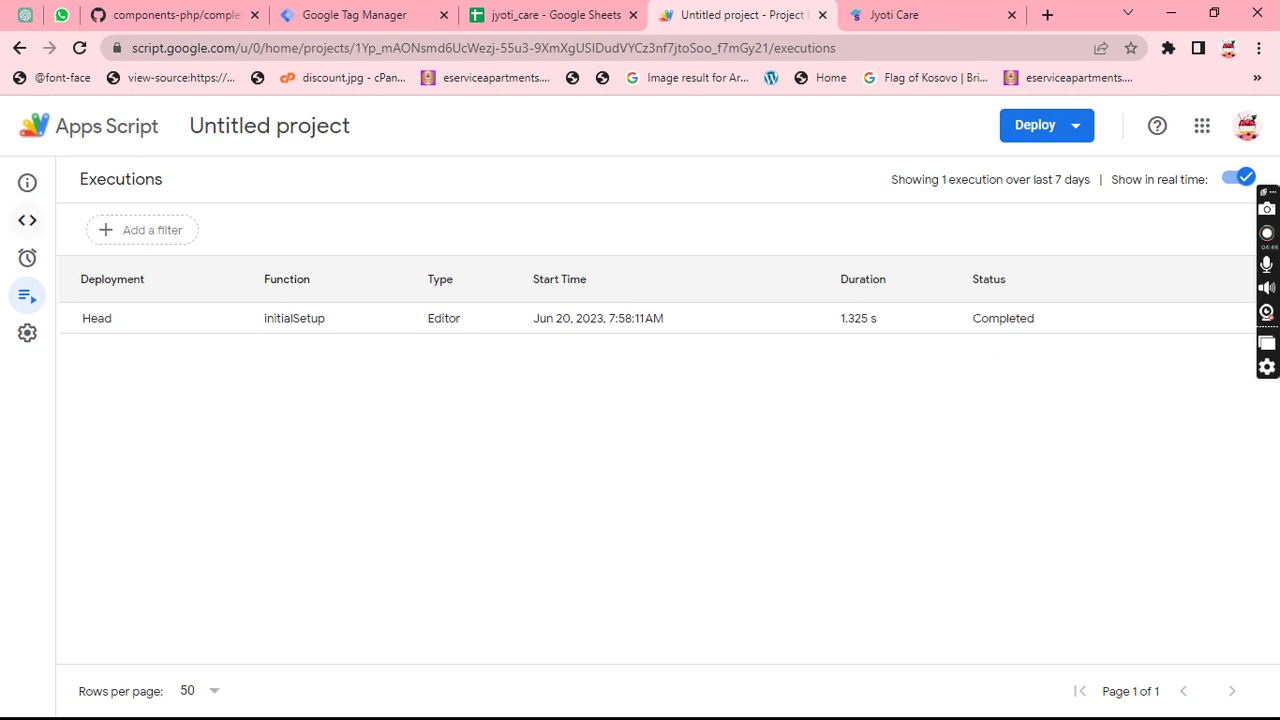
left_click(27, 222)
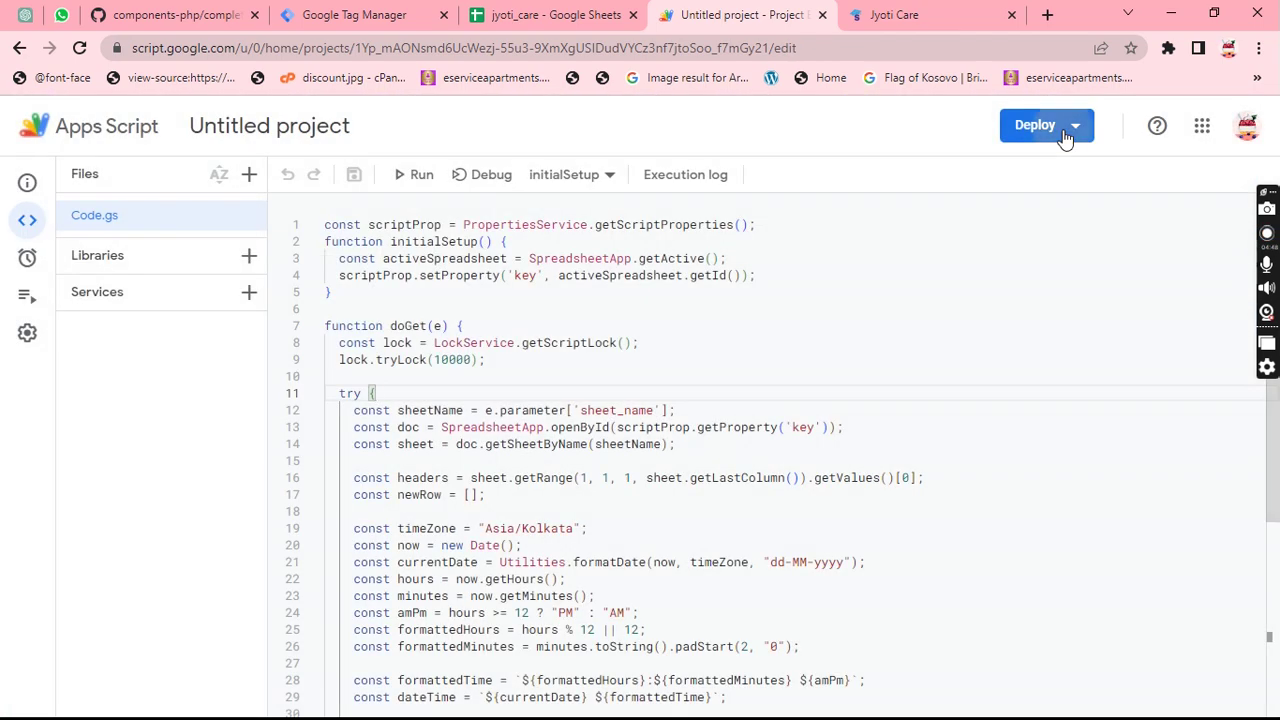
left_click(1070, 130)
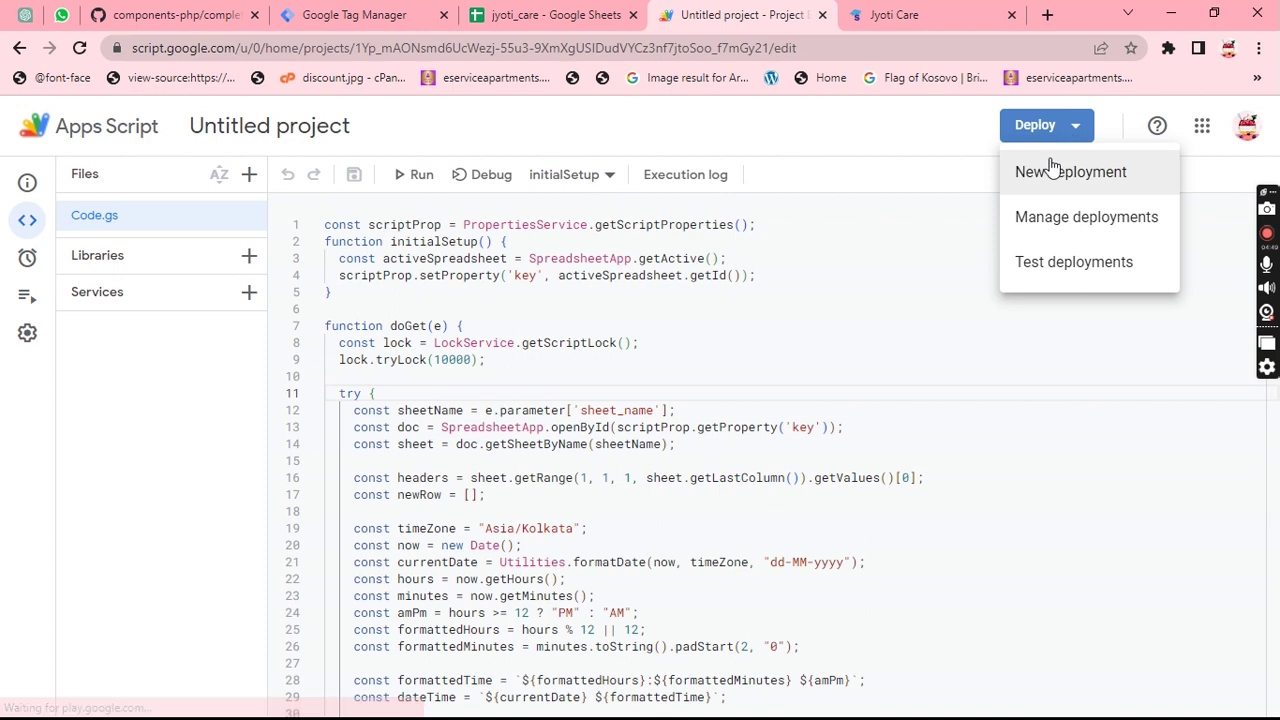
left_click(1045, 222)
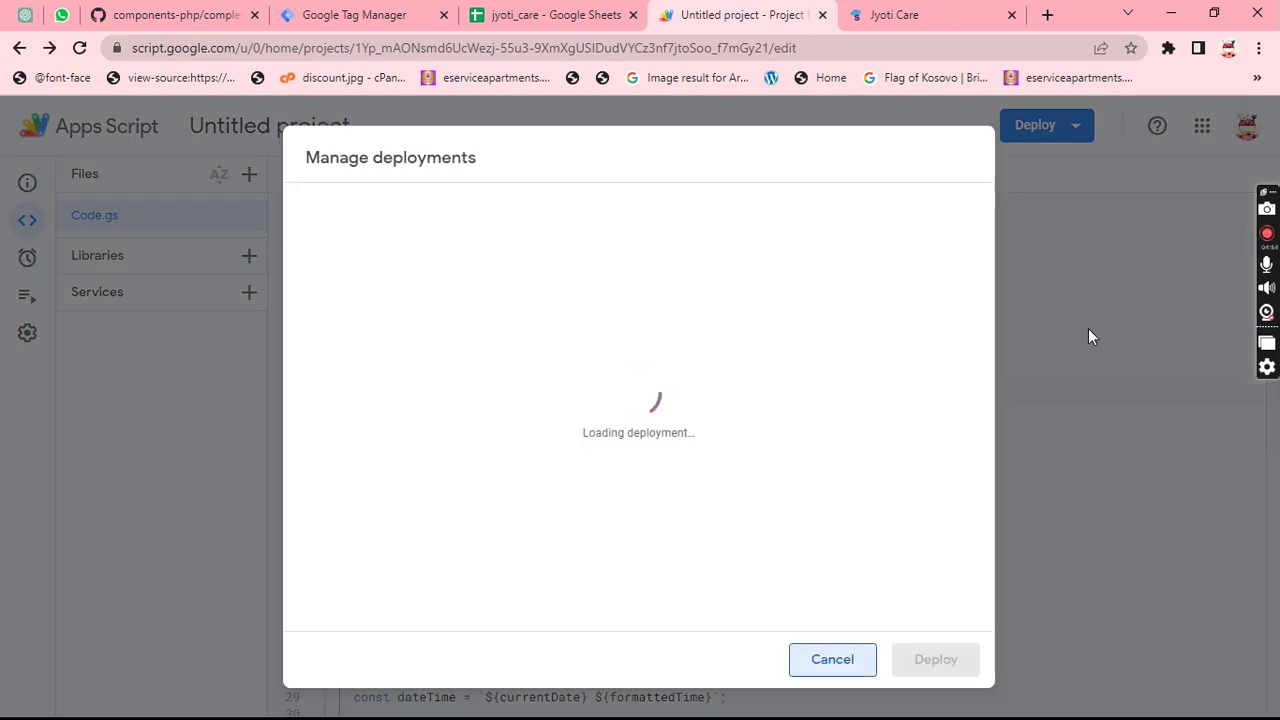
left_click(1090, 333)
- Create a new Web app deployment accessible to anyone, deploy it, and copy the web app URL
left_click(1035, 125)
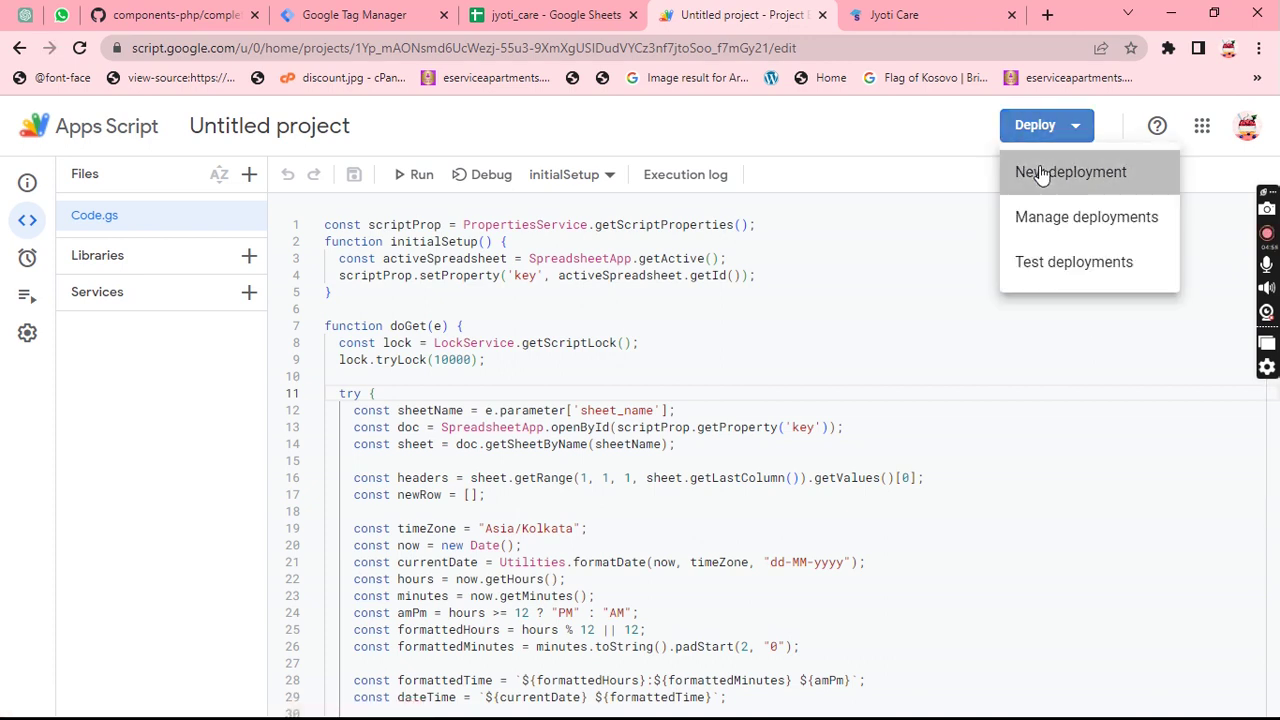
left_click(1041, 174)
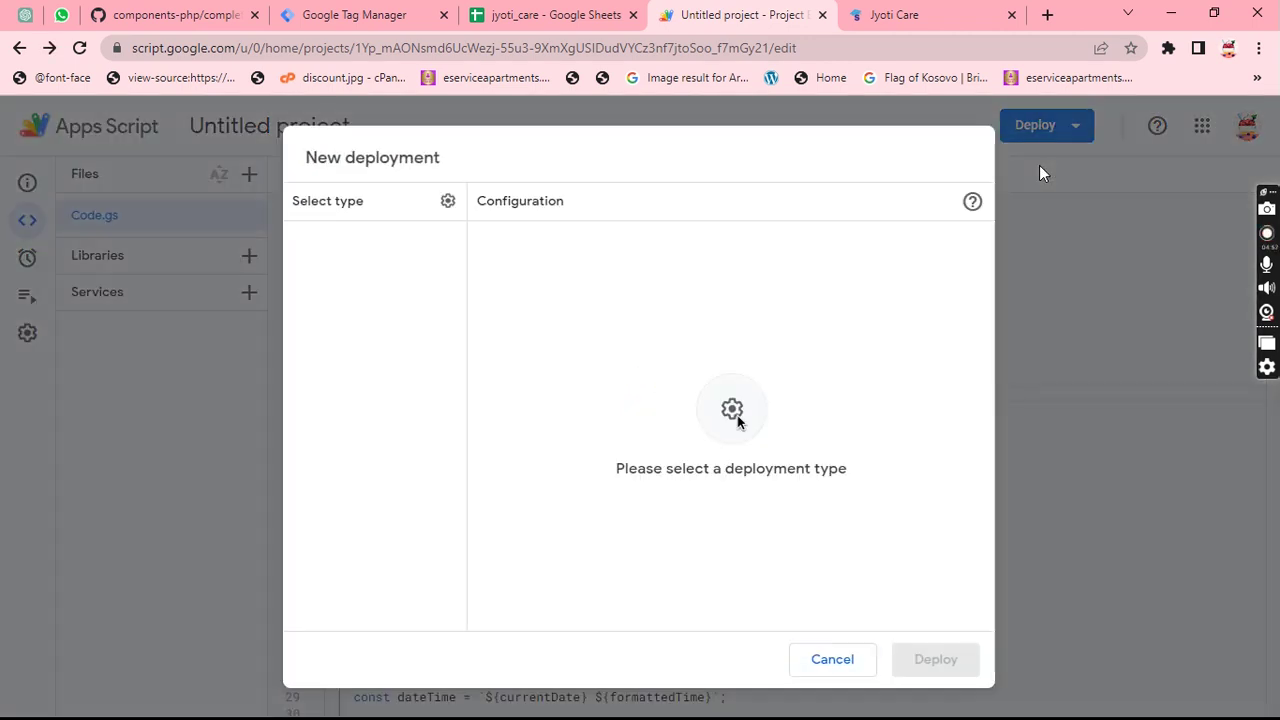
left_click(448, 201)
left_click(491, 248)
left_click(600, 295)
type("jyoti_care_script")
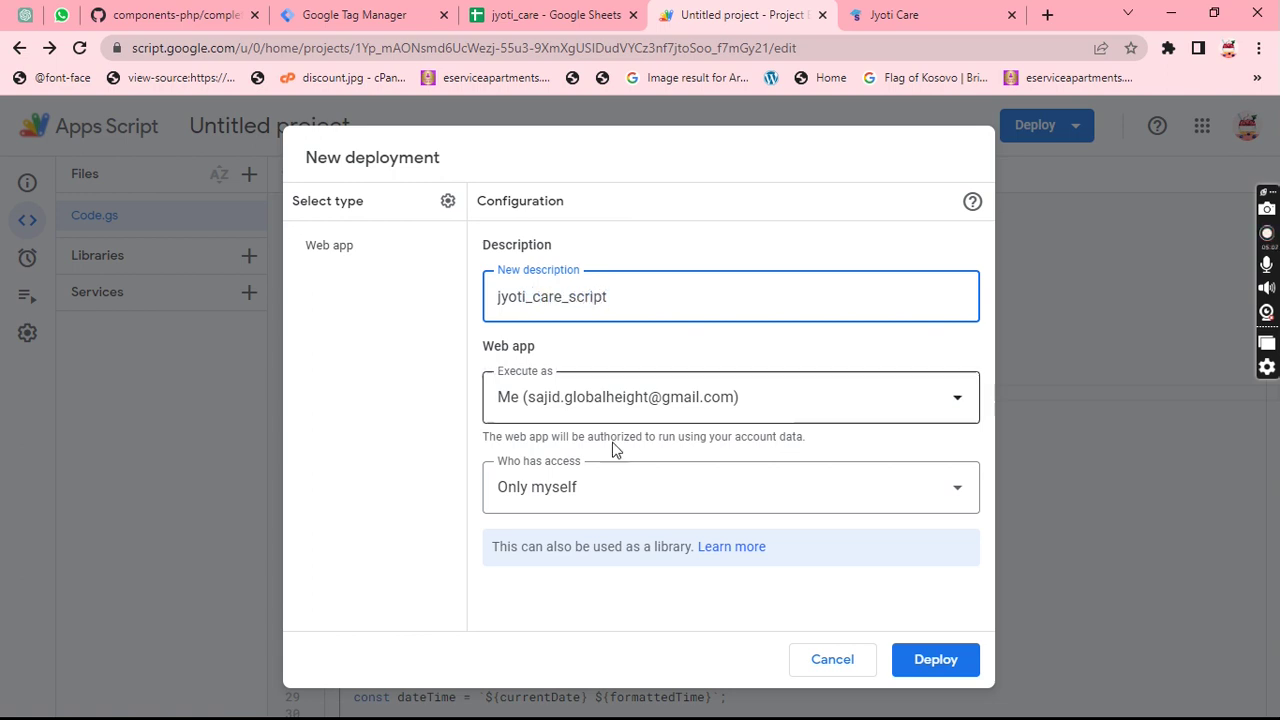
left_click(605, 488)
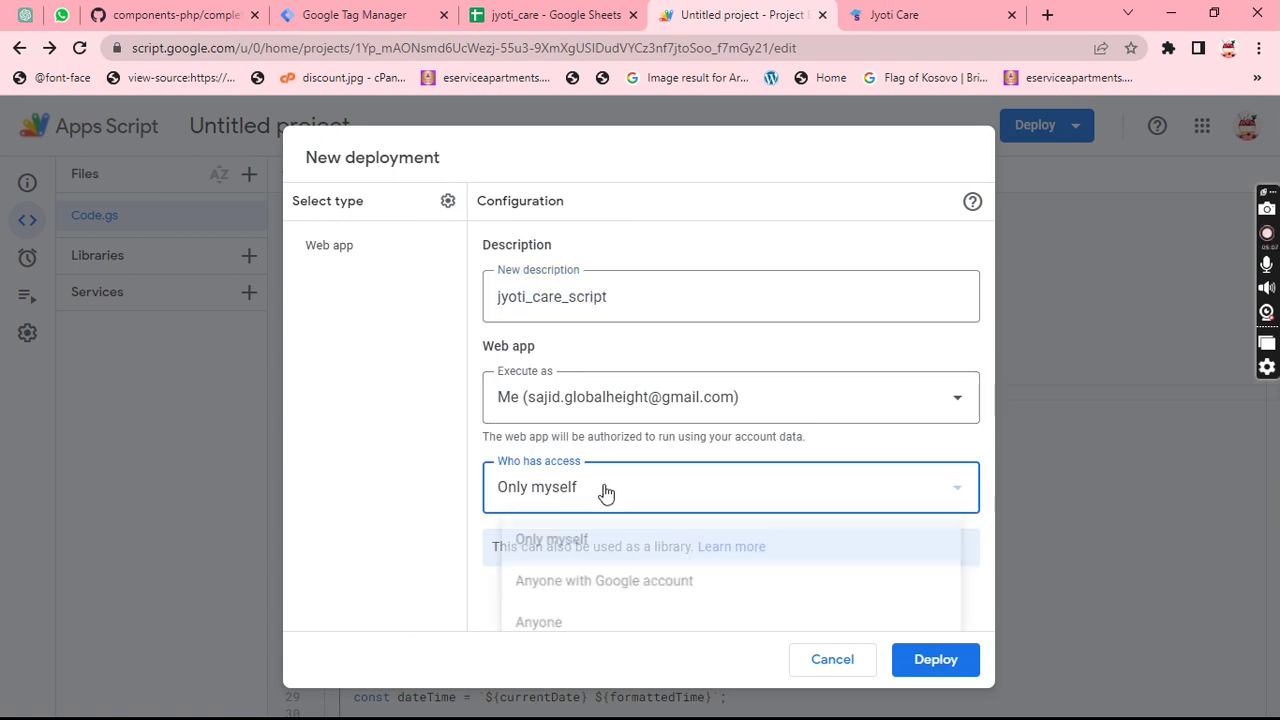
left_click(563, 608)
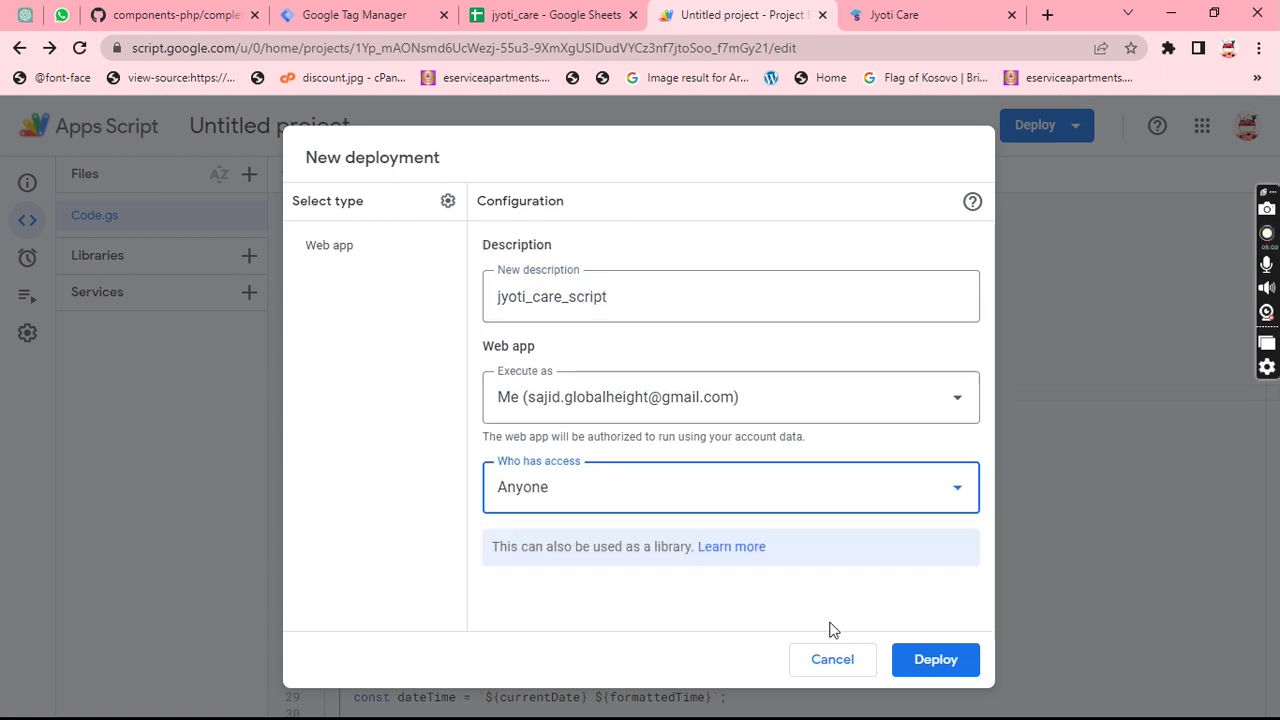
left_click(935, 660)
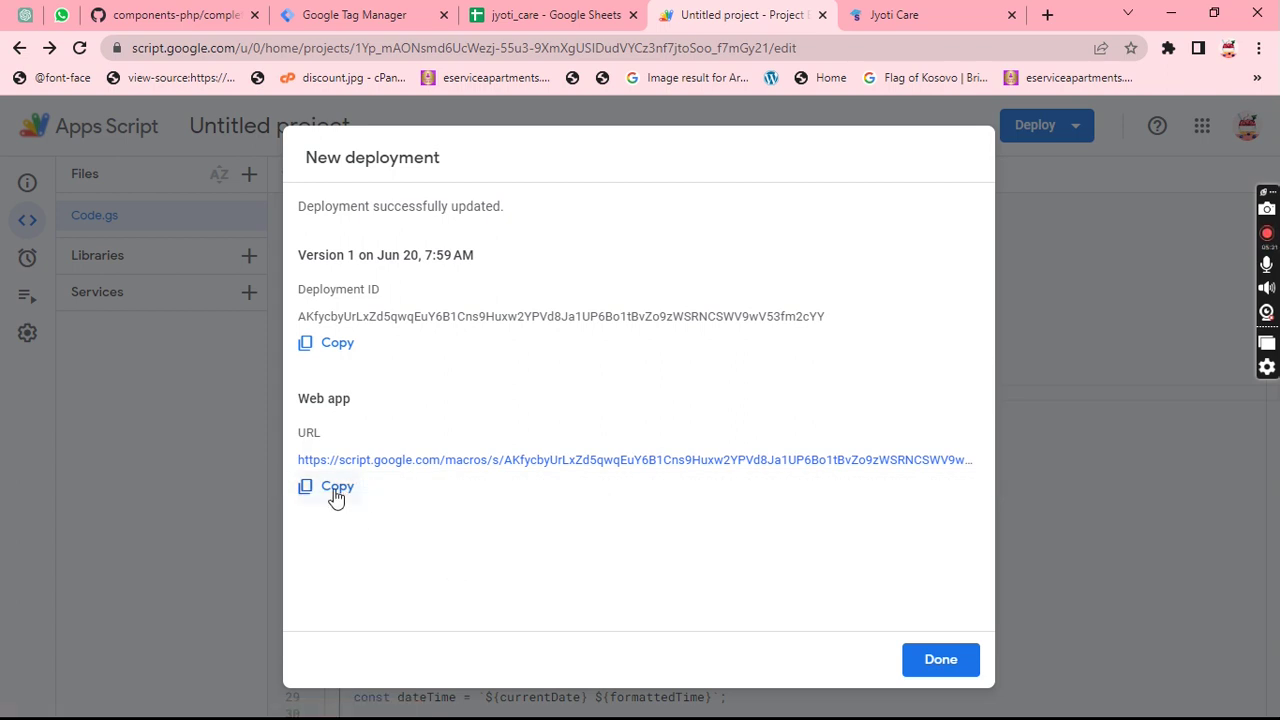
left_click(336, 490)
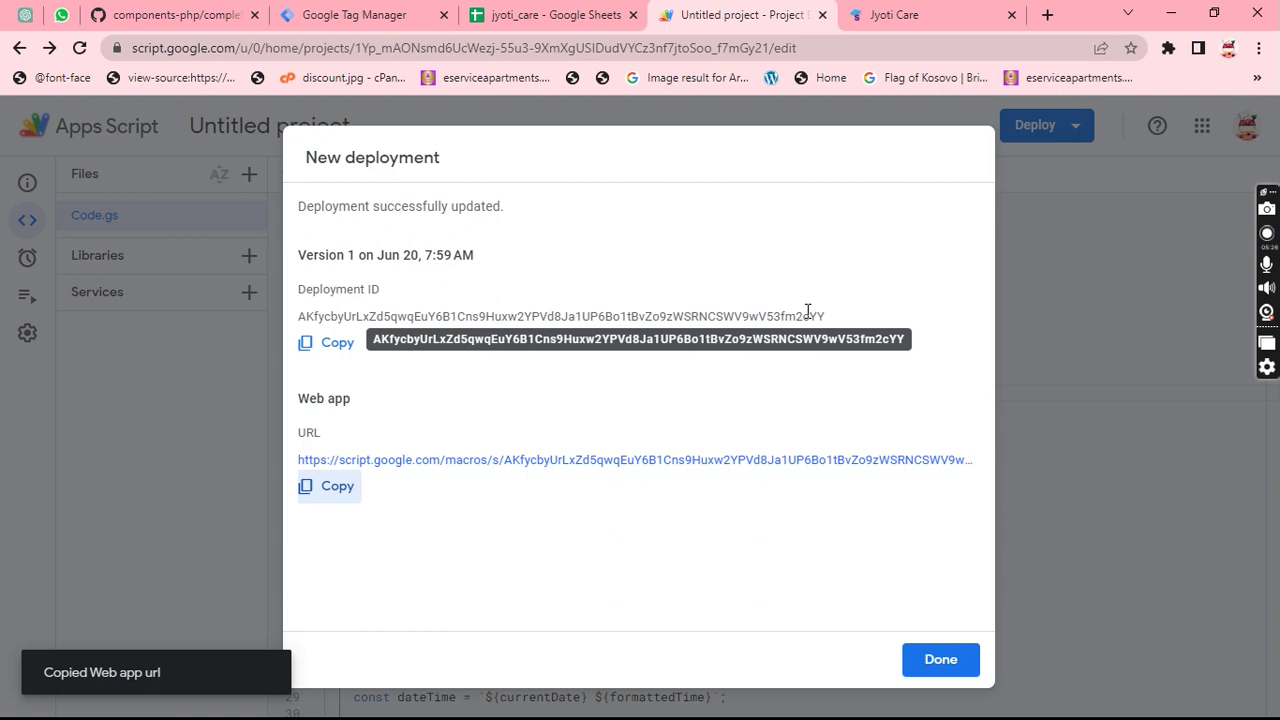
- Load the web app URL with ?sheet_name=Fire Tag in a new tab and check the success response
key("ctrl+t")
key("ctrl+v")
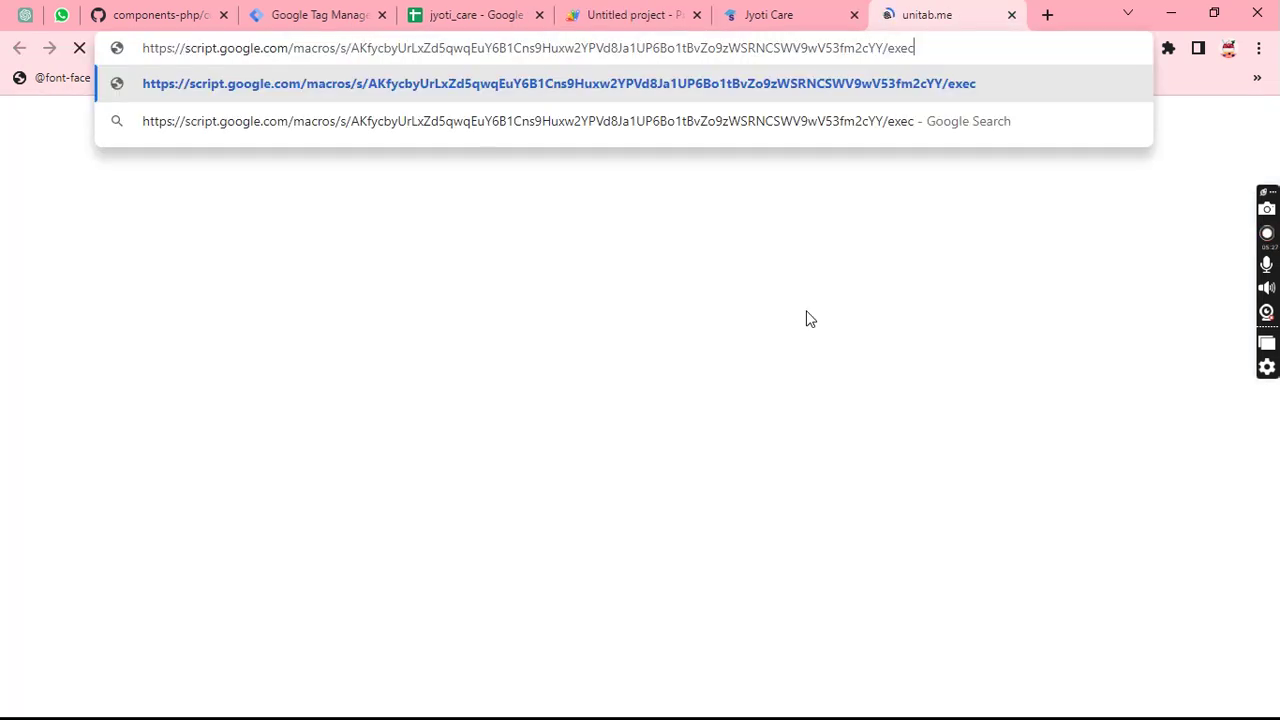
type("?shee")
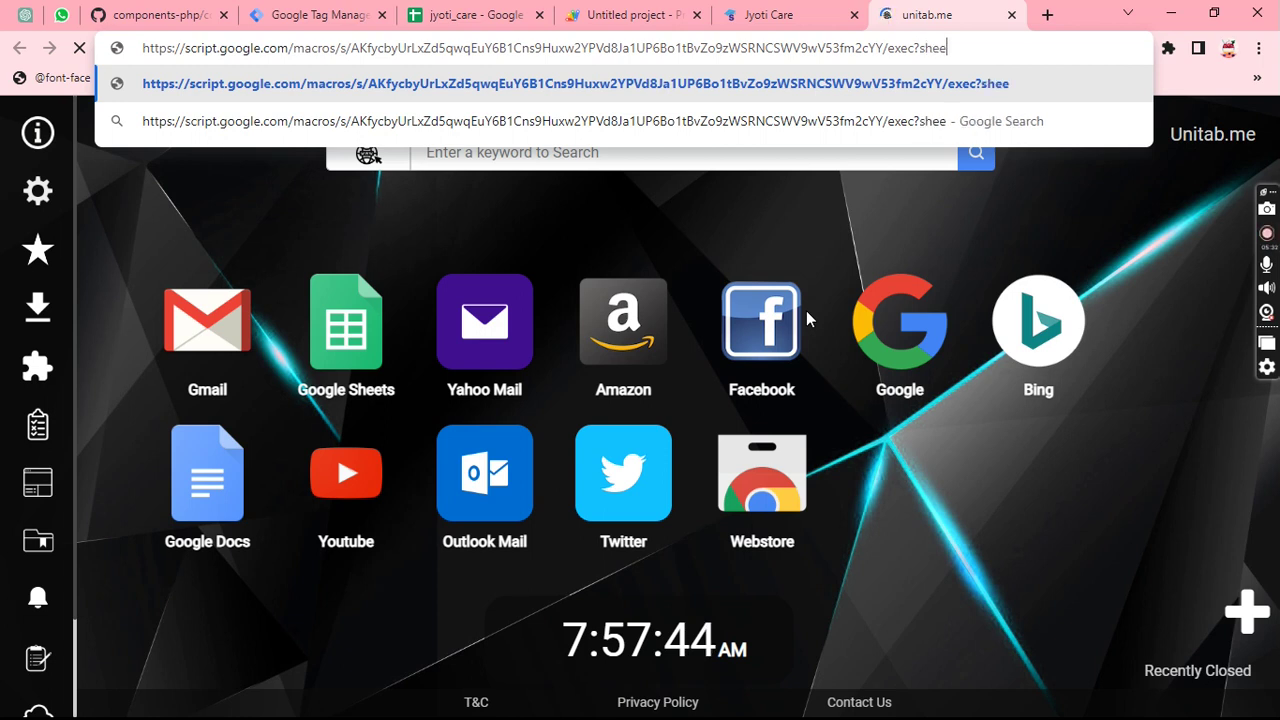
type("t_name")
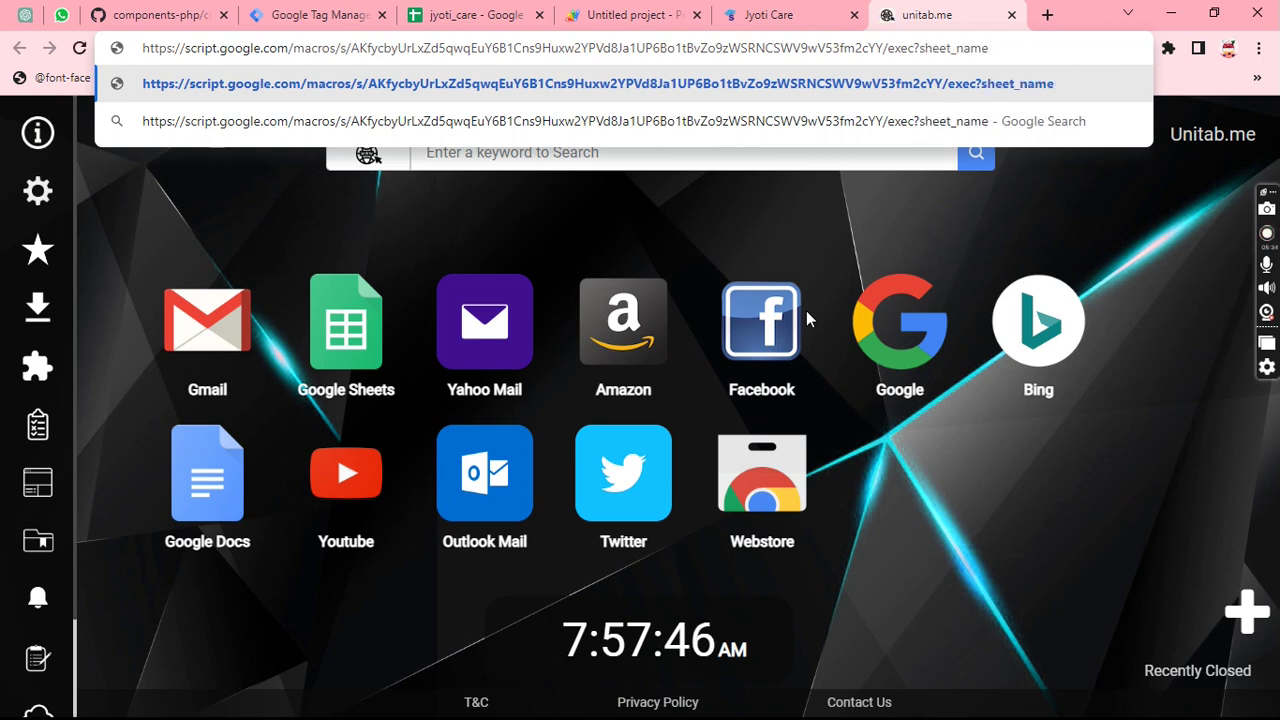
type("=")
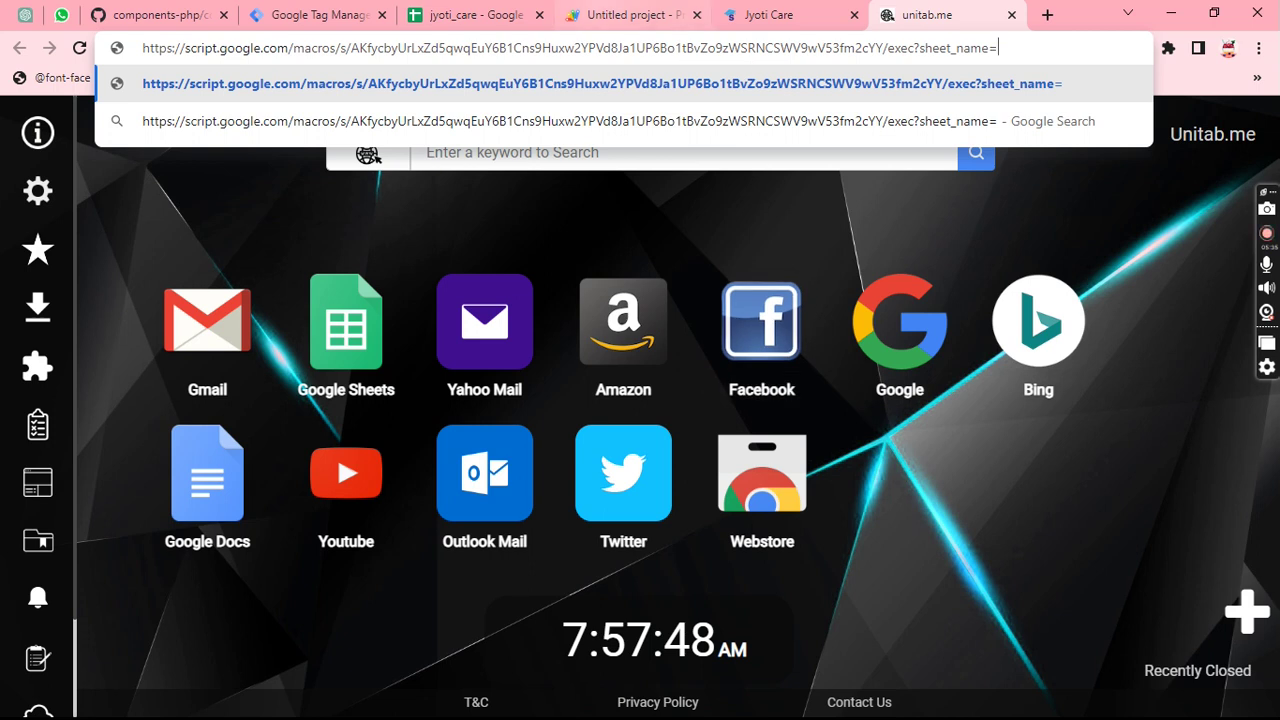
key("ctrl+shift+Tab")
key("ctrl+shift+Tab")
key("ctrl+shift+Tab")
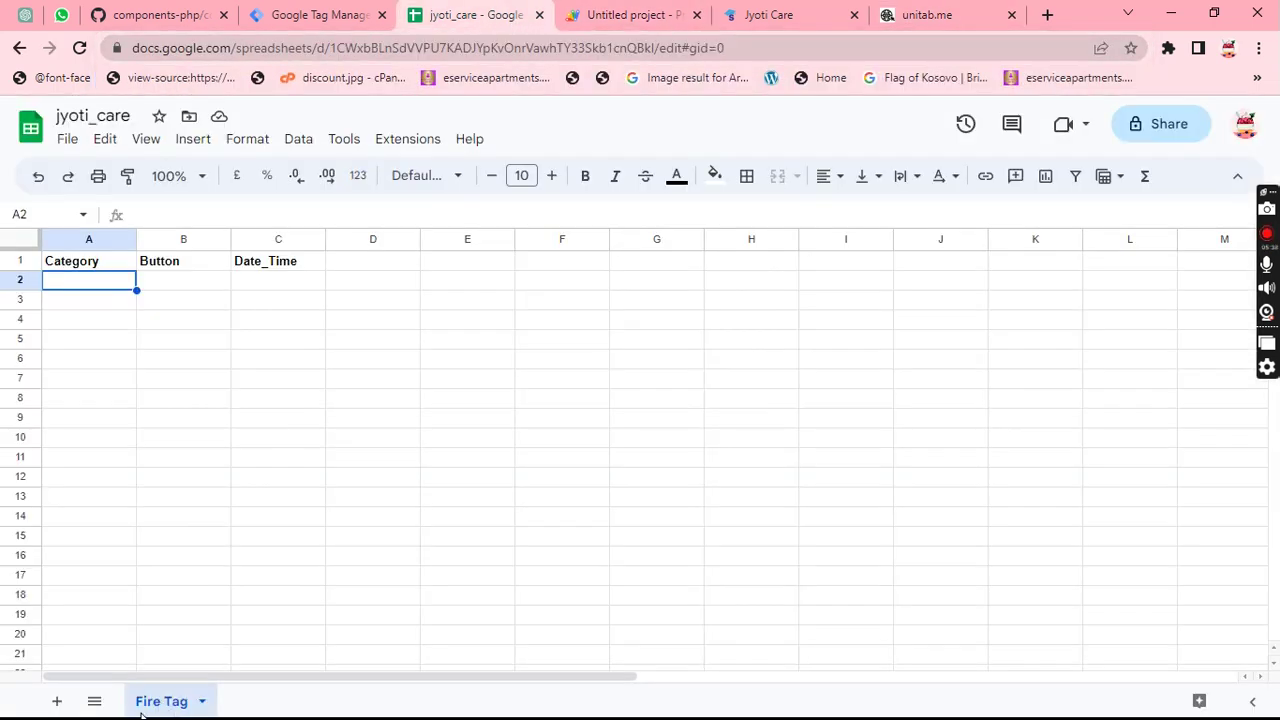
left_click(985, 16)
type("Fire T")
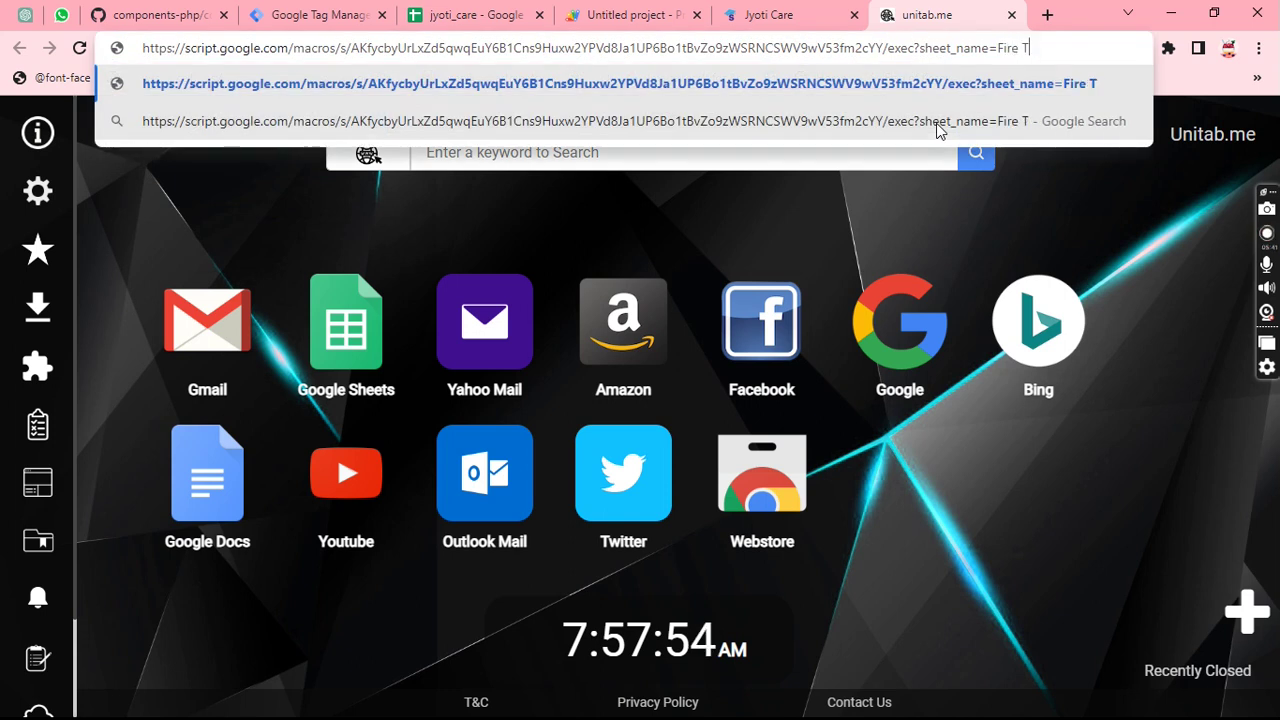
type("ag")
key("Return")
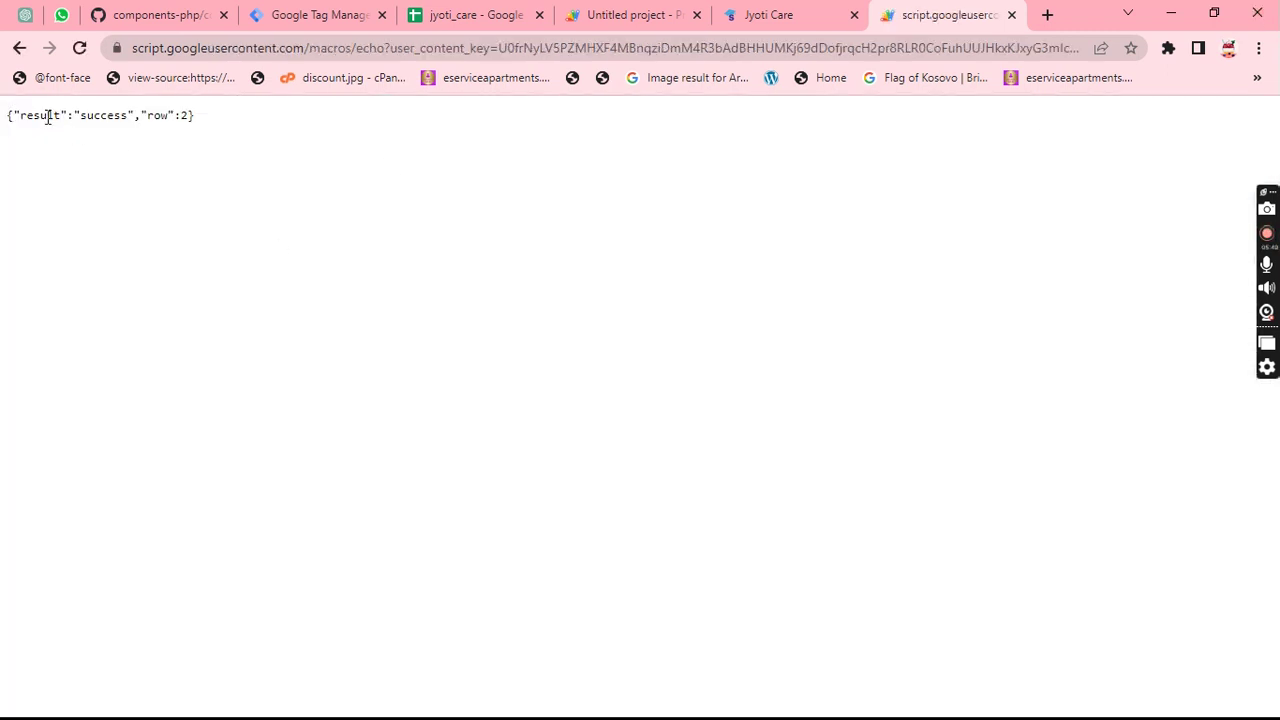
left_click_drag(2, 122, 200, 119)
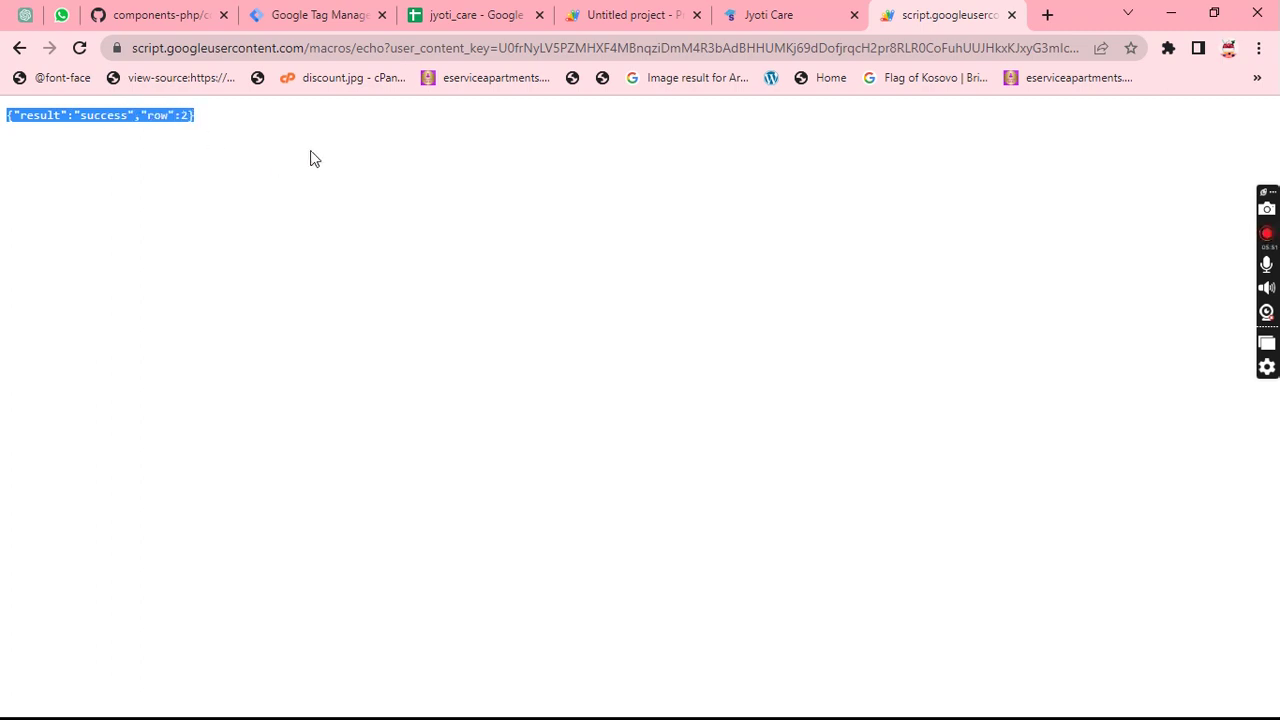
left_click(470, 15)
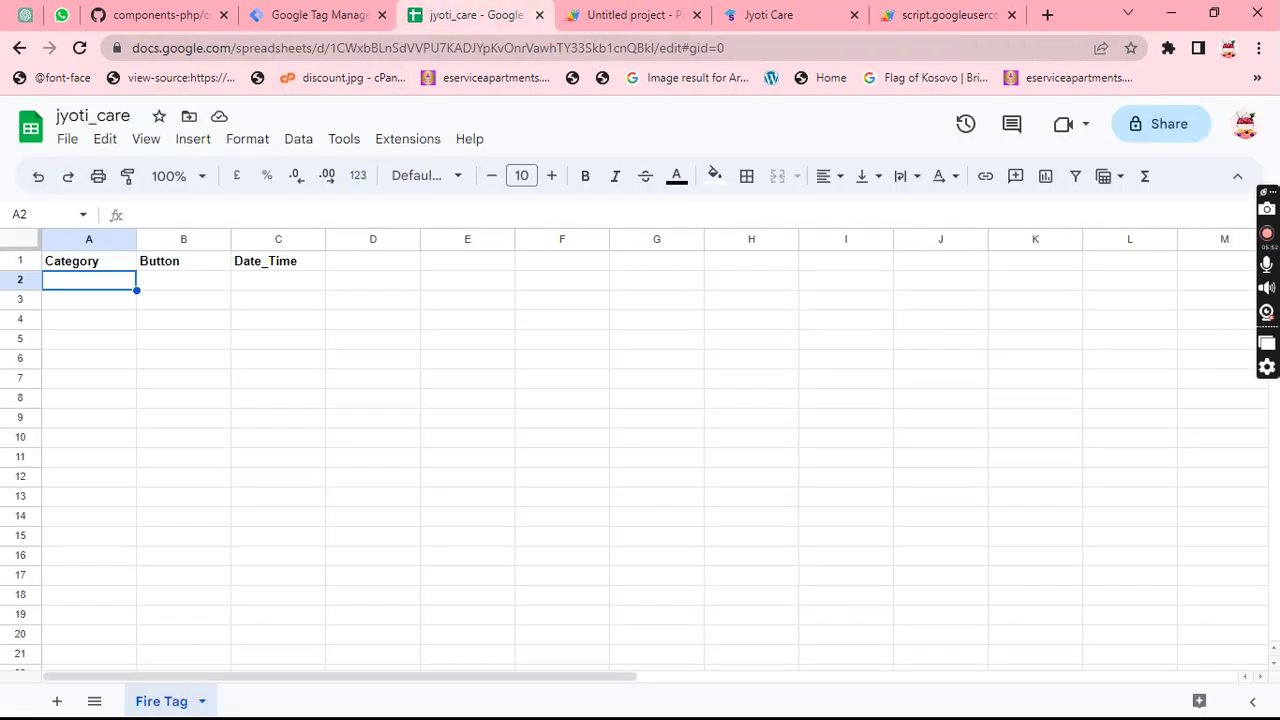
left_click(172, 306)
left_click(256, 285)
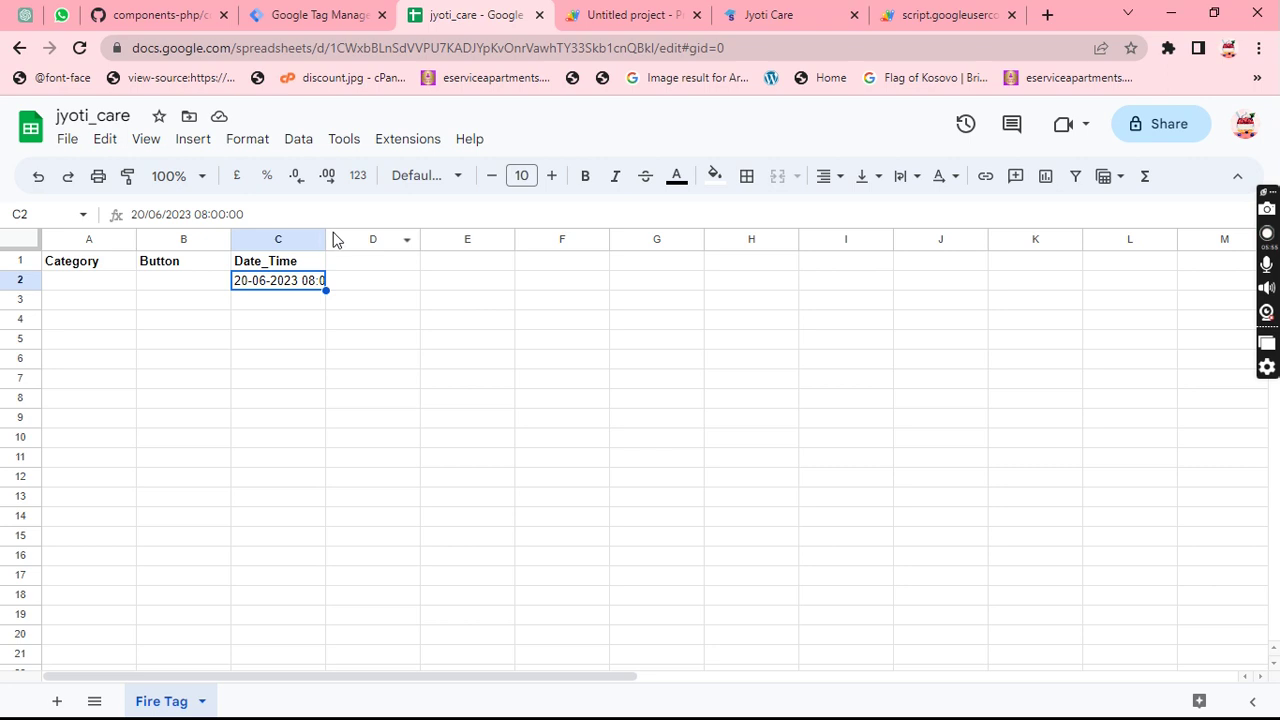
left_click_drag(328, 240, 403, 263)
left_click_drag(365, 311, 366, 309)
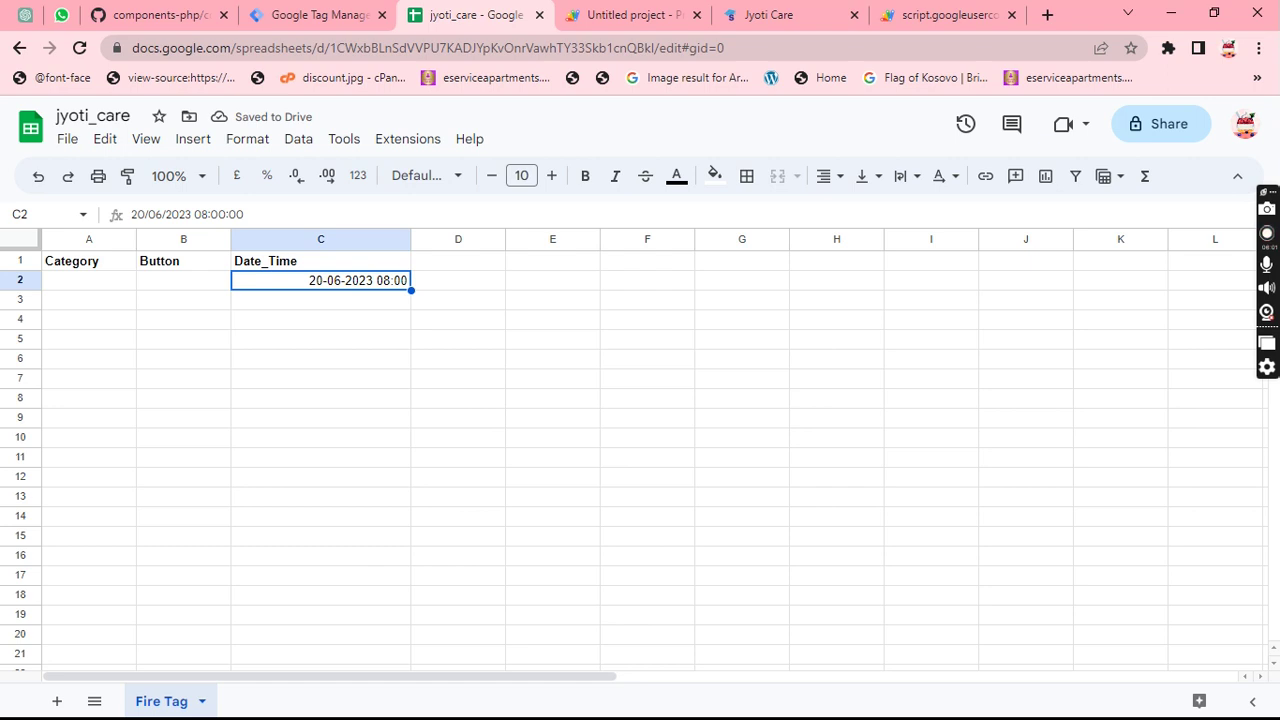
key("super")
key("super")
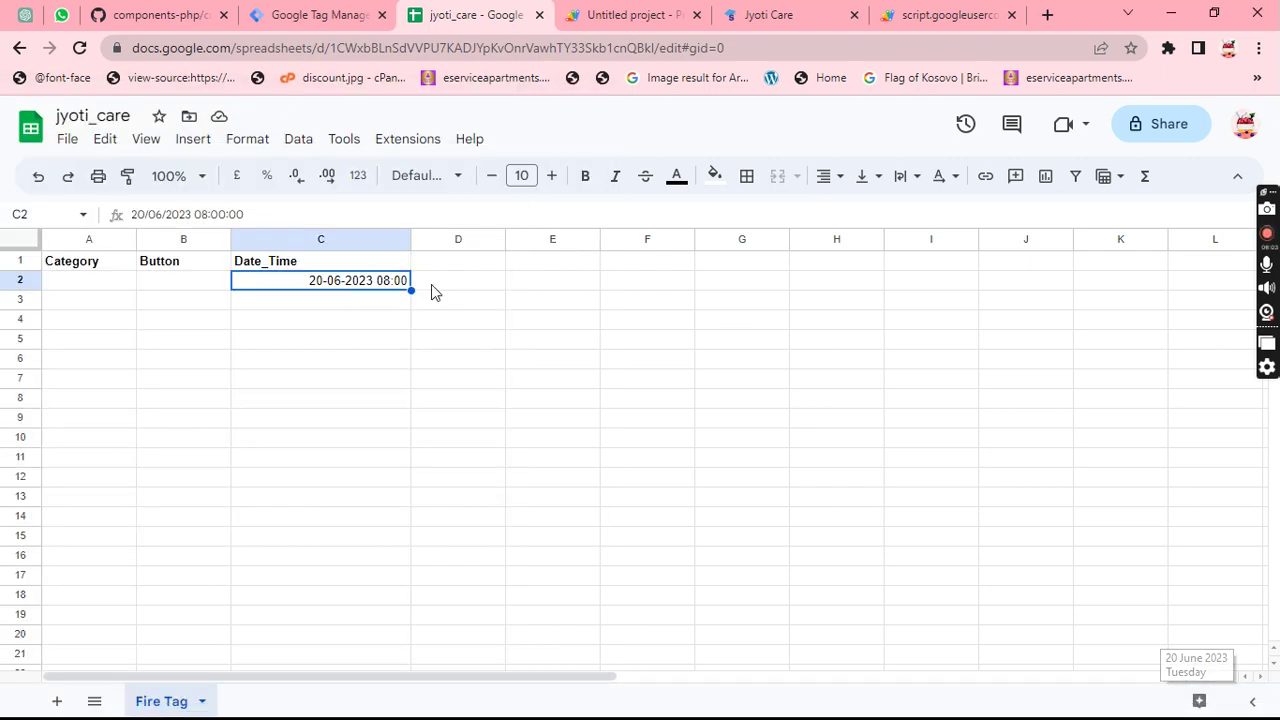
left_click(359, 334)
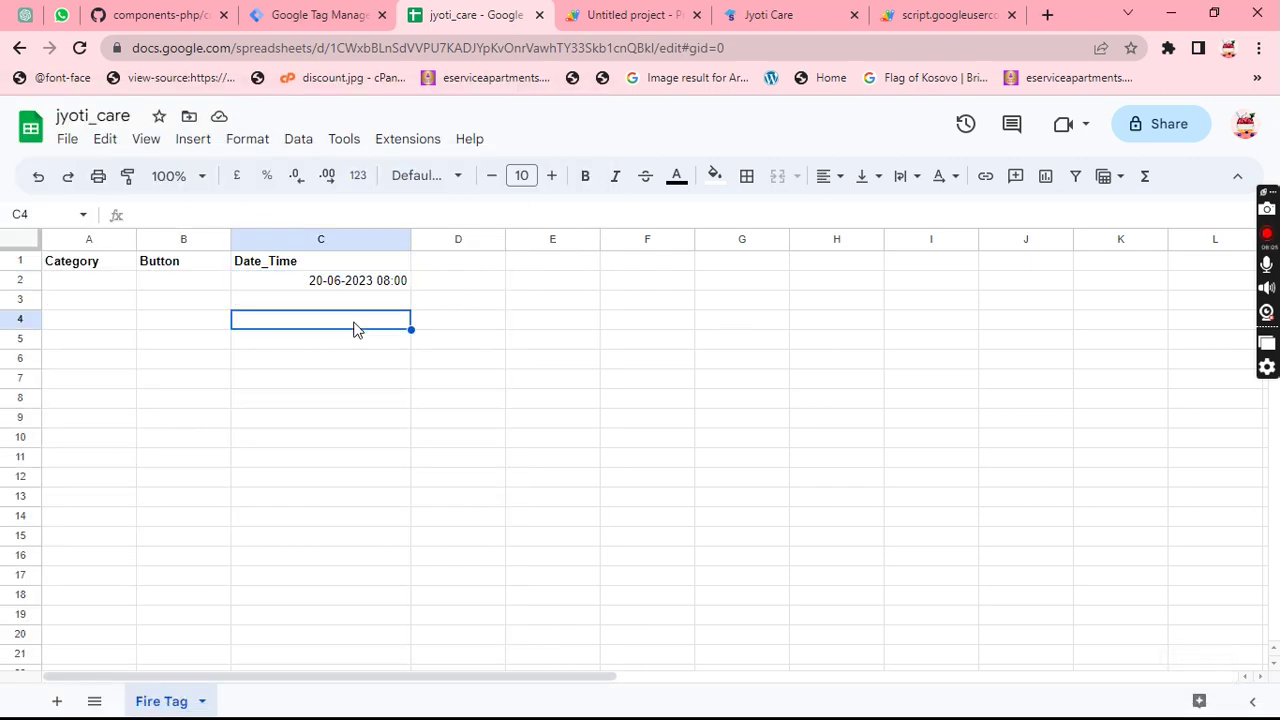
left_click(908, 15)
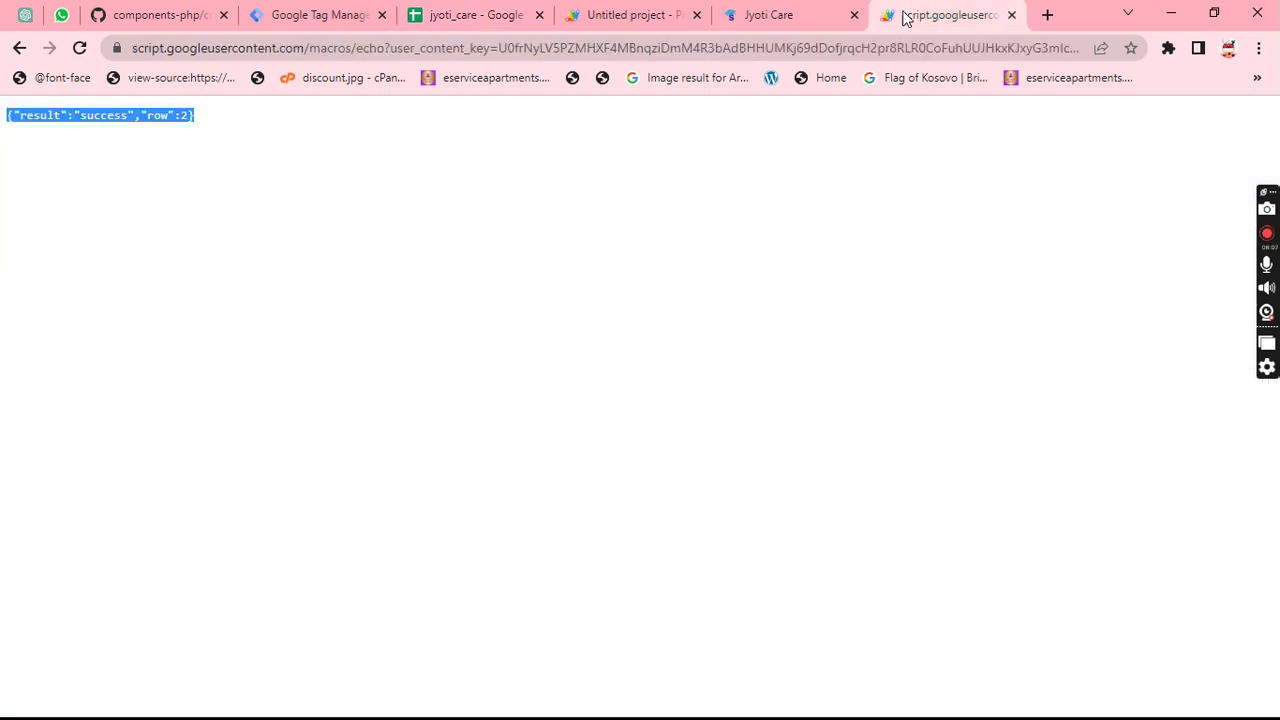
- Switch to the Apps Script project and close the new deployment confirmation
left_click(634, 47)
left_click(768, 15)
left_click(630, 15)
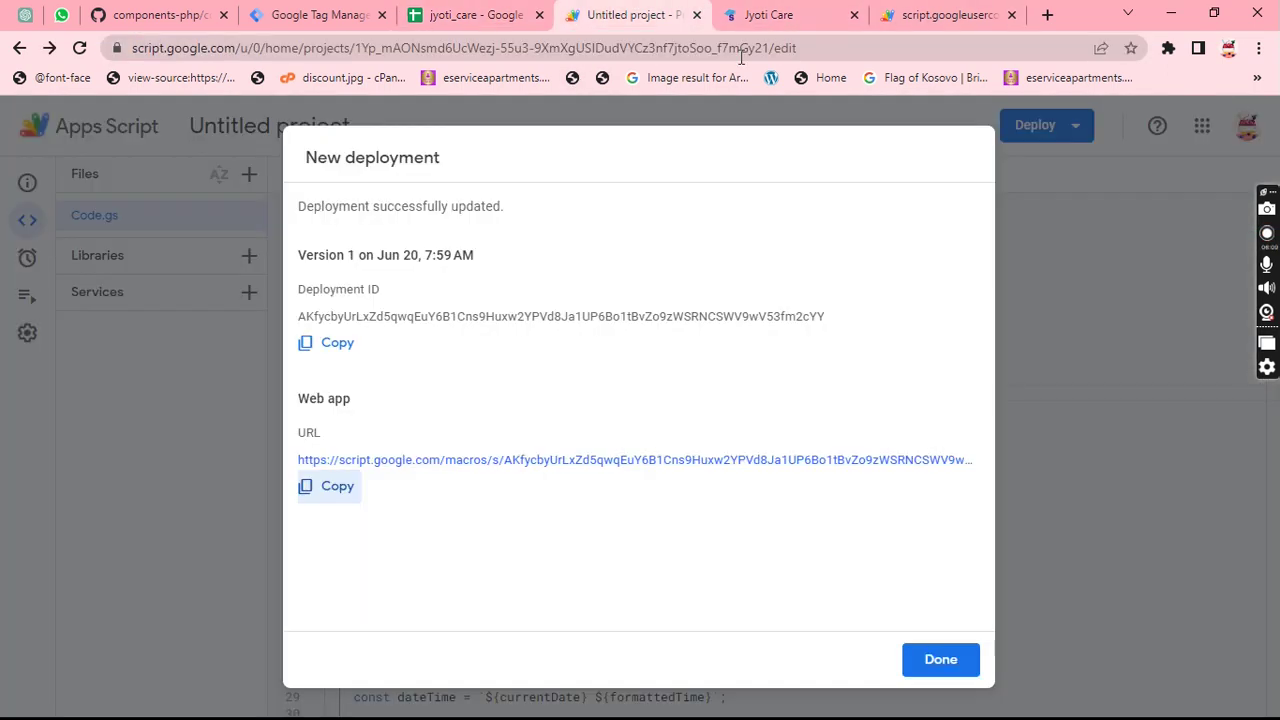
left_click(938, 648)
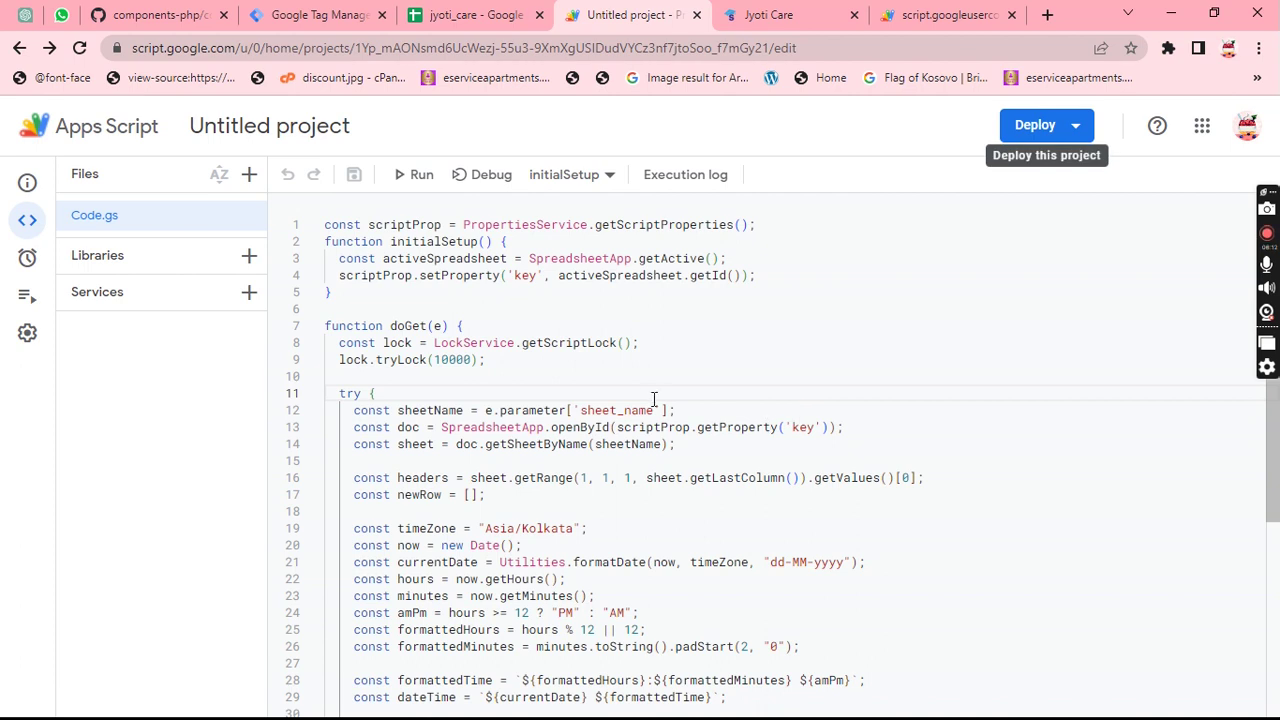
- Review the doGet code: the getScriptLock call, the try block and the sheet_name parameter
scroll(597, 444, "down", 2)
scroll(558, 444, "up", 2)
left_click(597, 338)
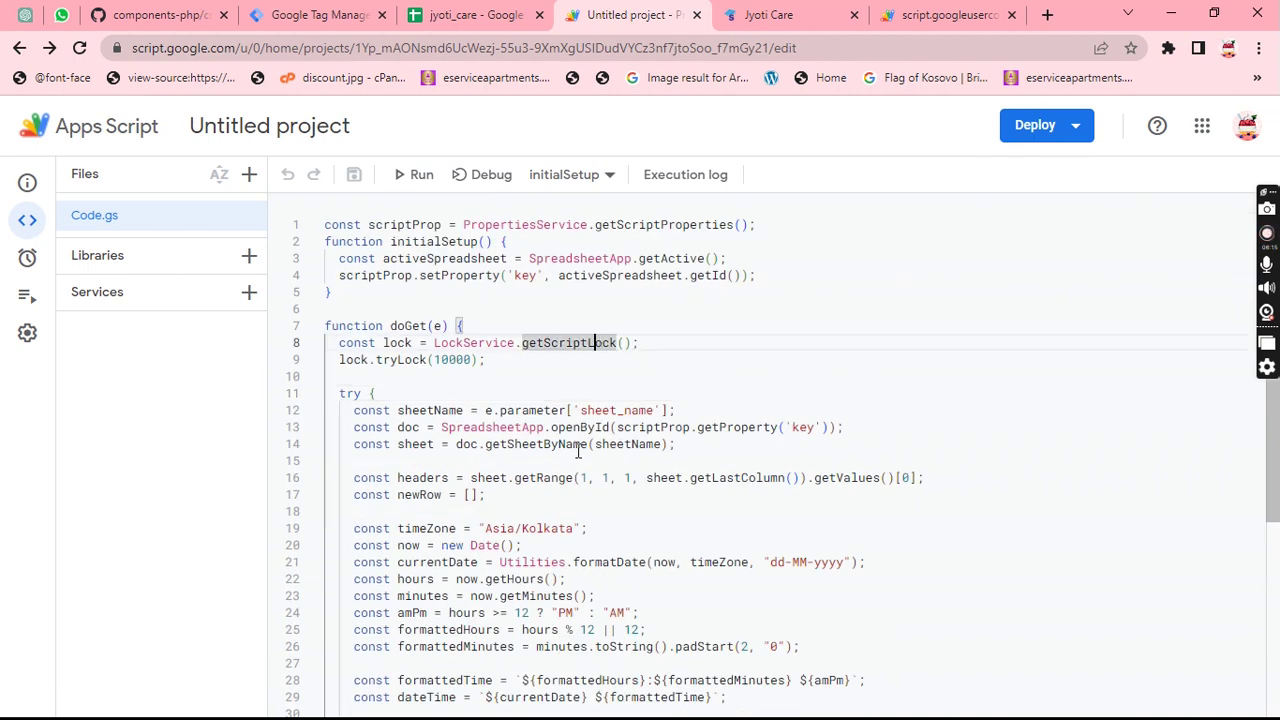
left_click(478, 410)
left_click(633, 386)
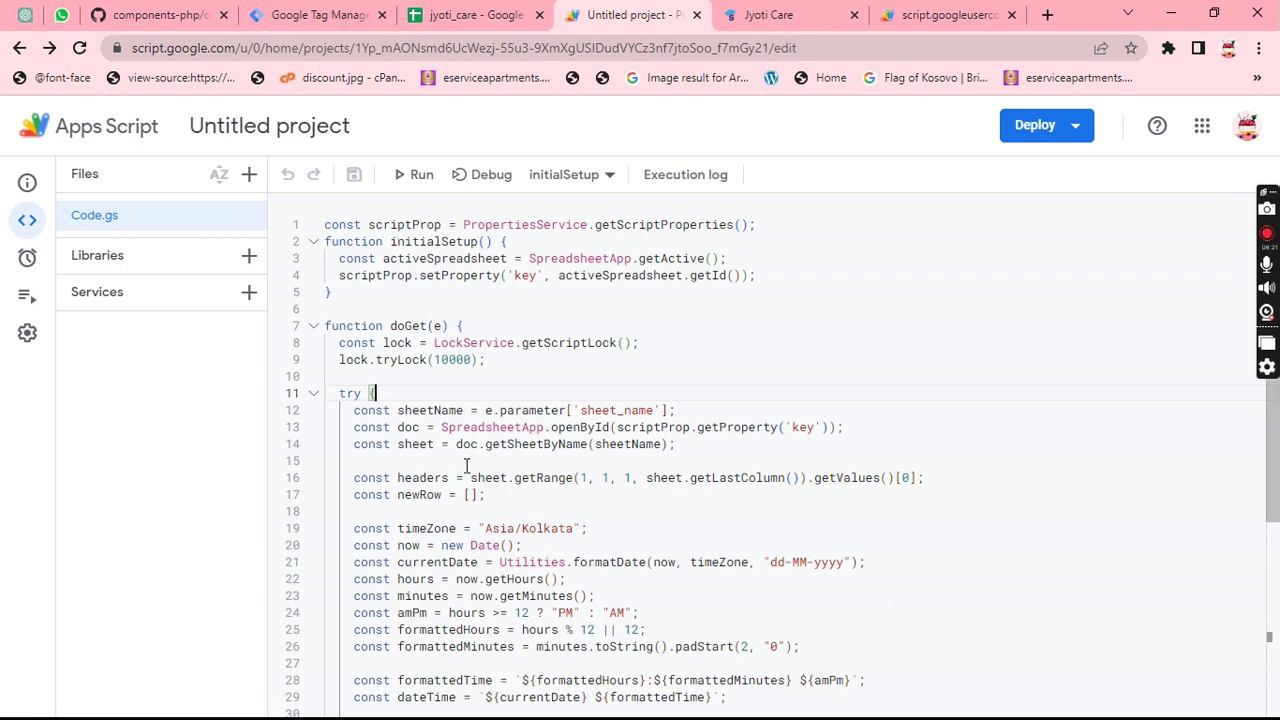
- Redeploy the jyoti_care_script deployment as a new version and copy the updated web app URL
left_click(1063, 132)
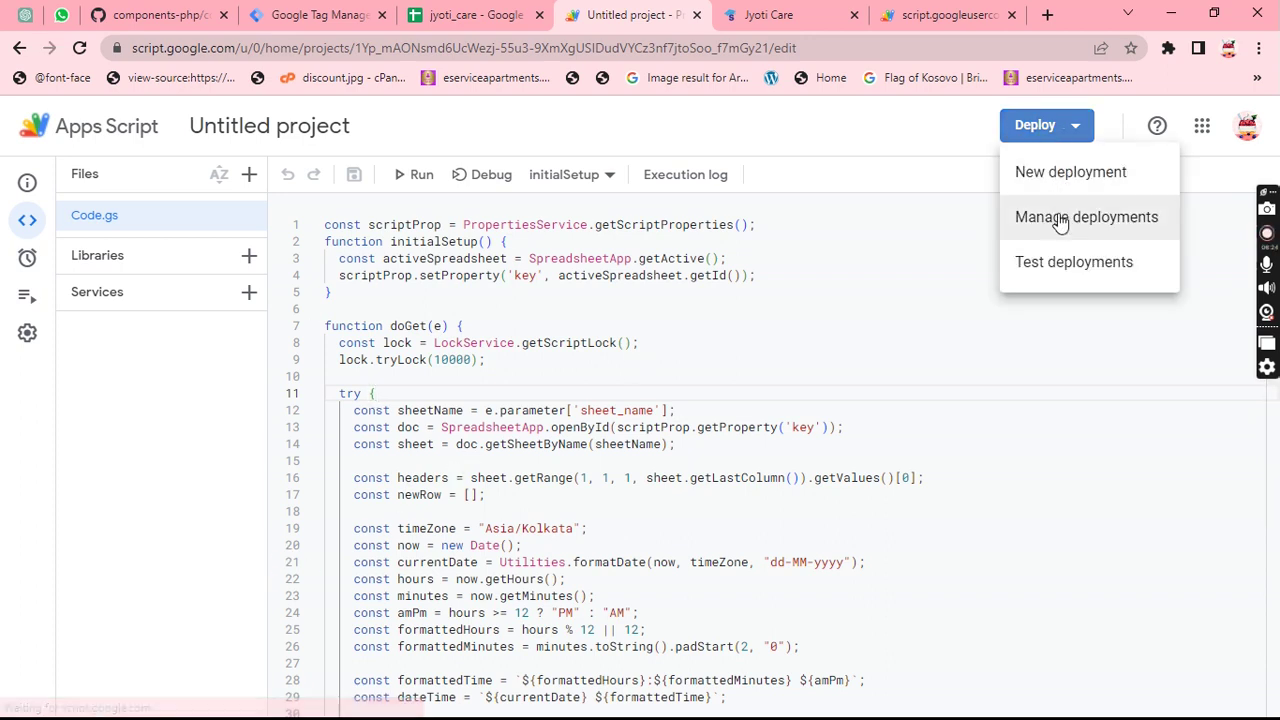
left_click(1053, 219)
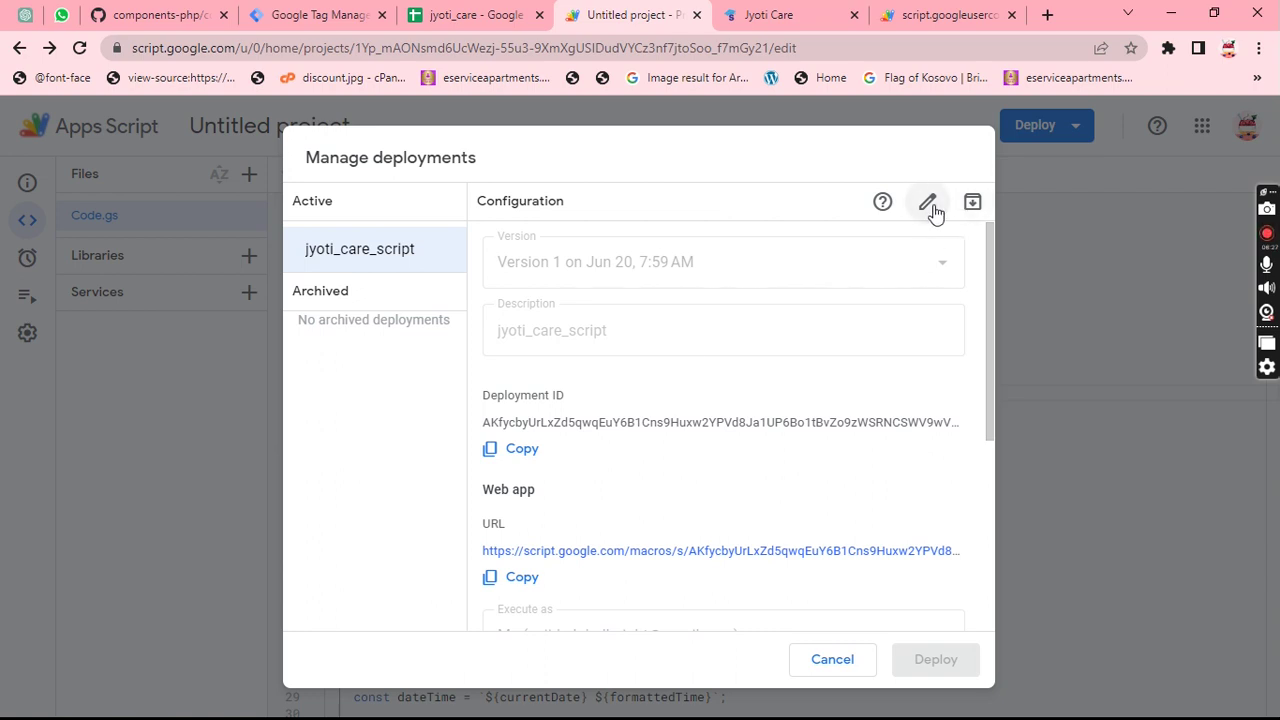
left_click(928, 203)
left_click(728, 280)
left_click(610, 315)
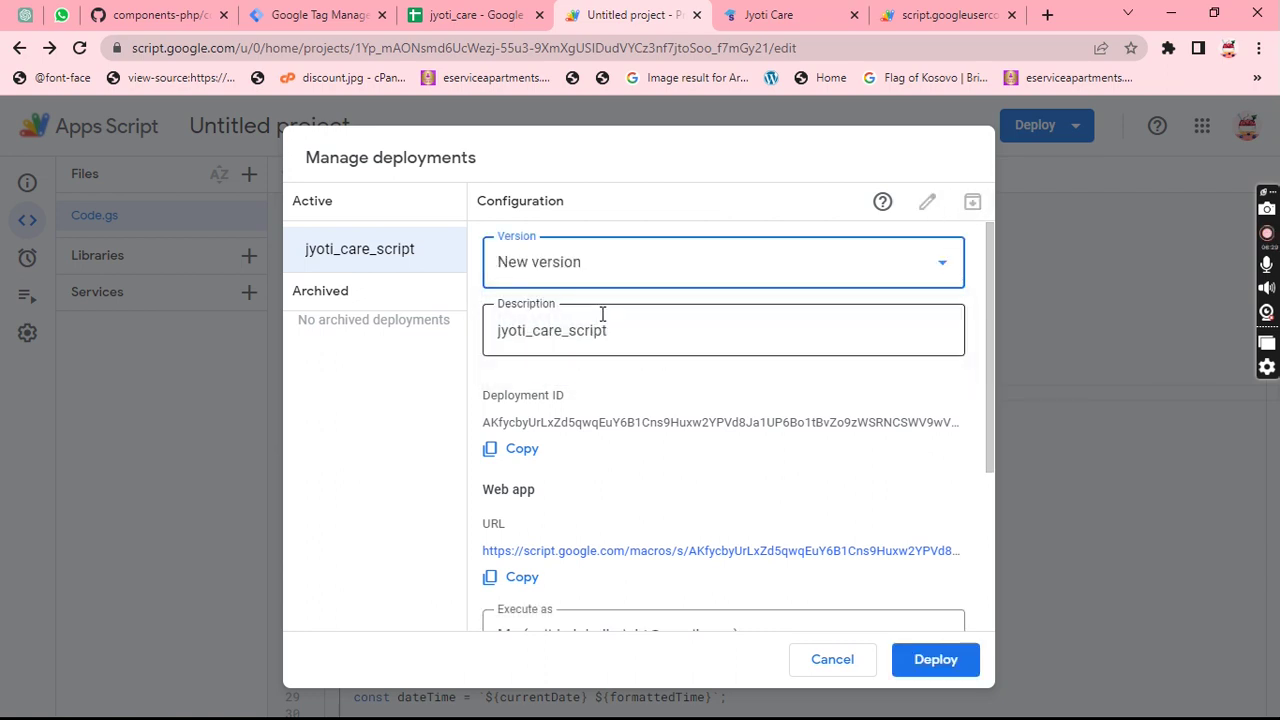
scroll(890, 547, "down", 3)
left_click(940, 660)
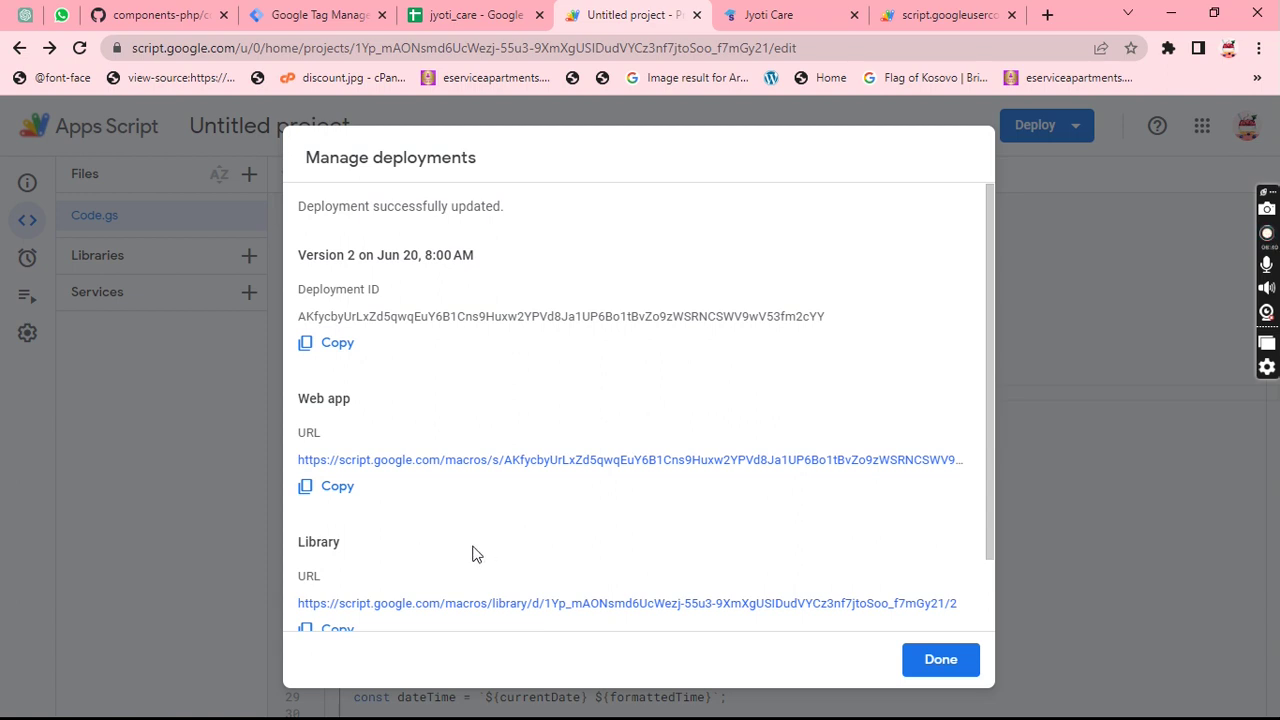
left_click(340, 490)
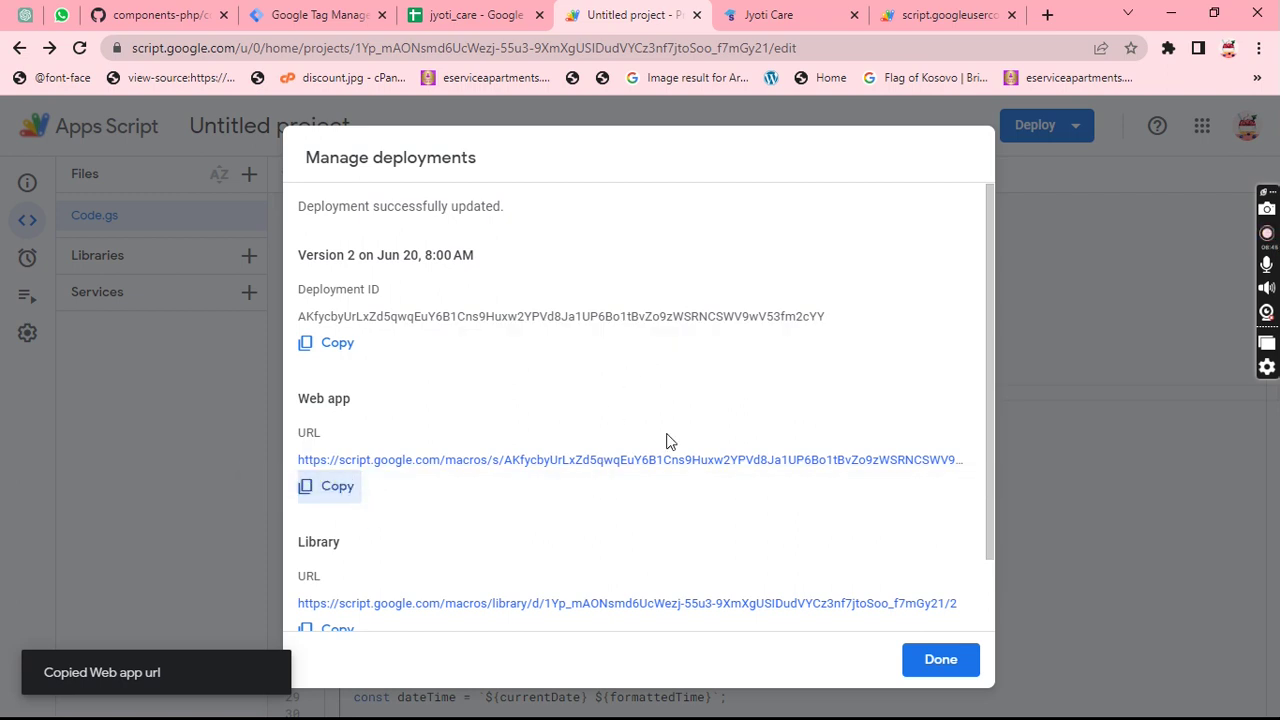
key("super")
left_click(726, 189)
- Paste the copied web app URL into a new, maximized Notepad window
left_click(476, 14)
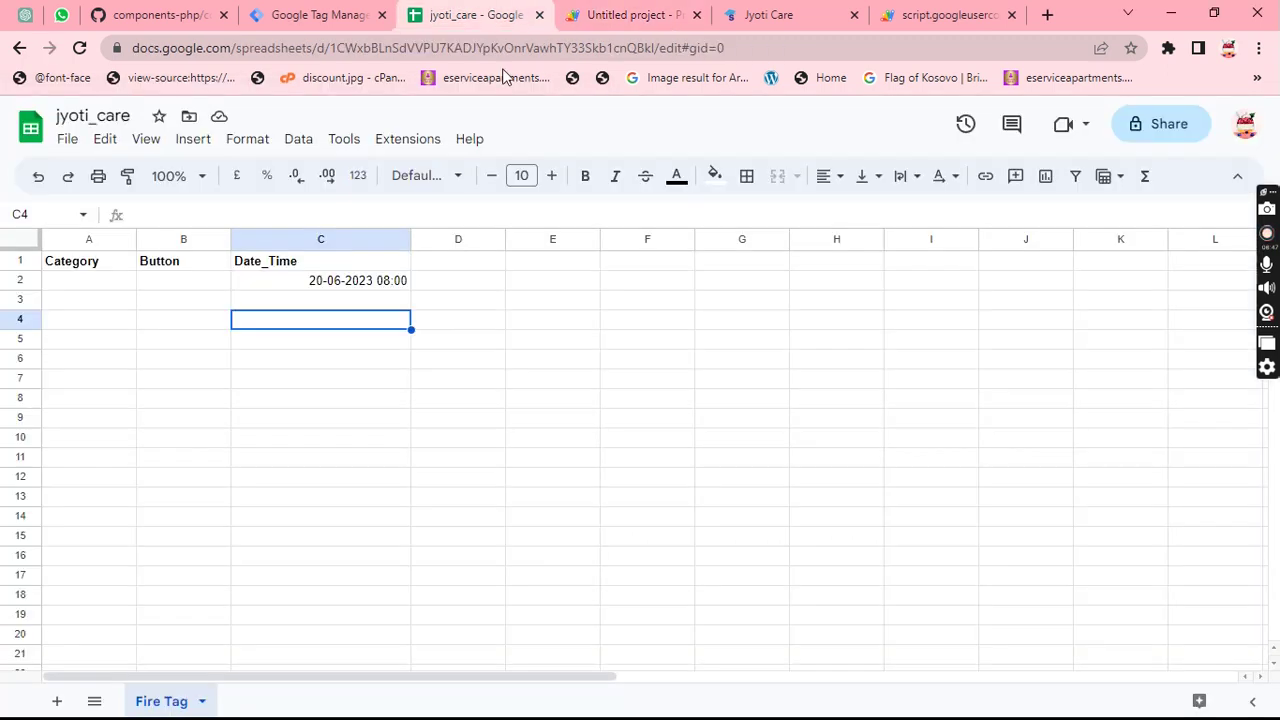
key("super")
type("note")
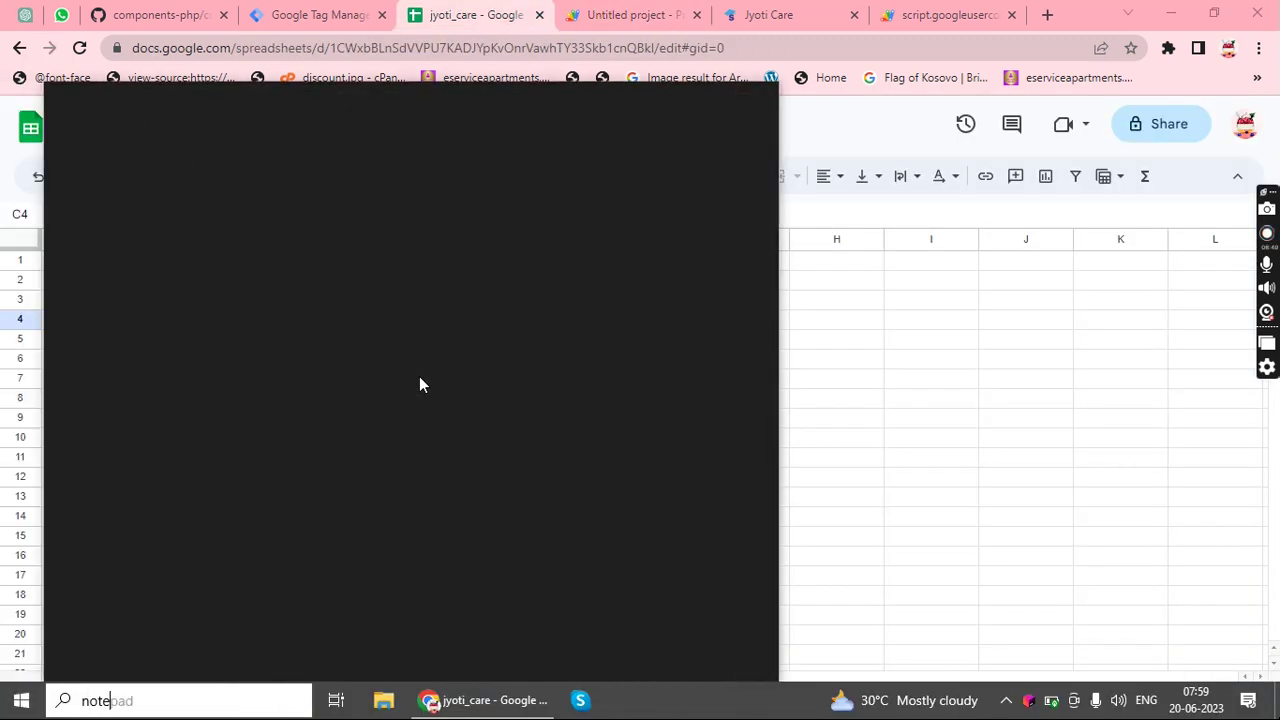
key("Return")
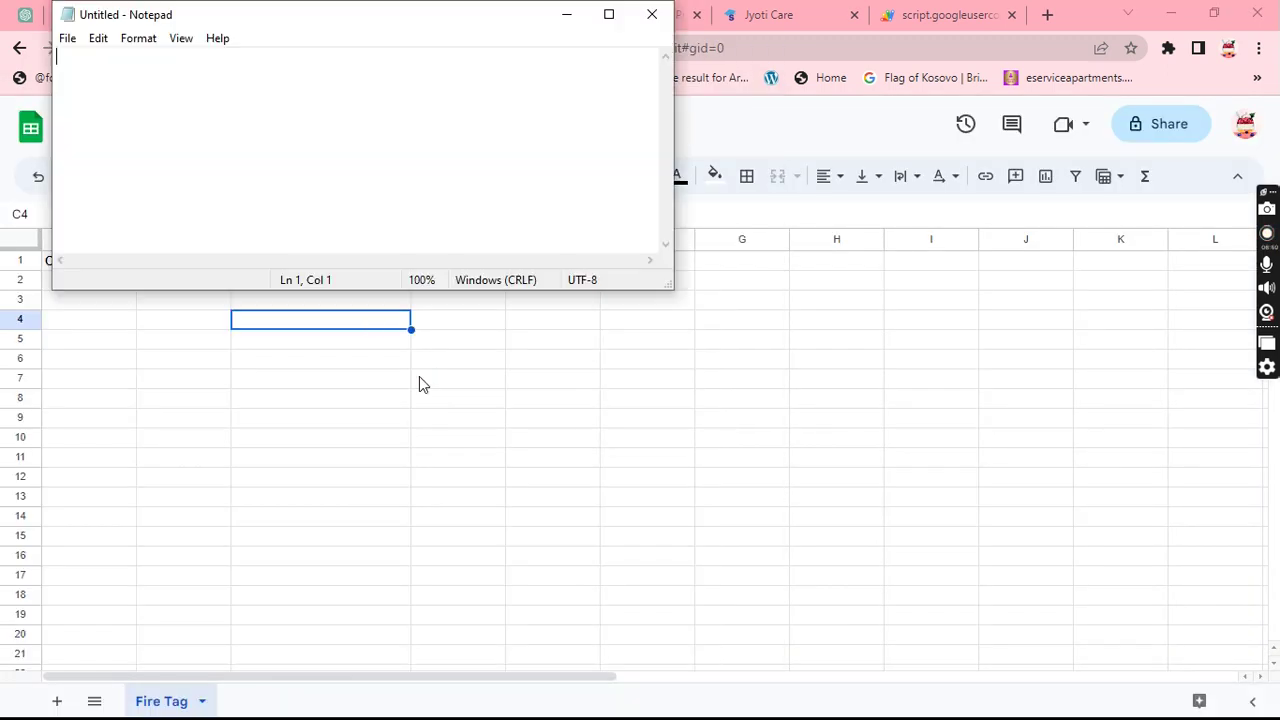
key("super+v")
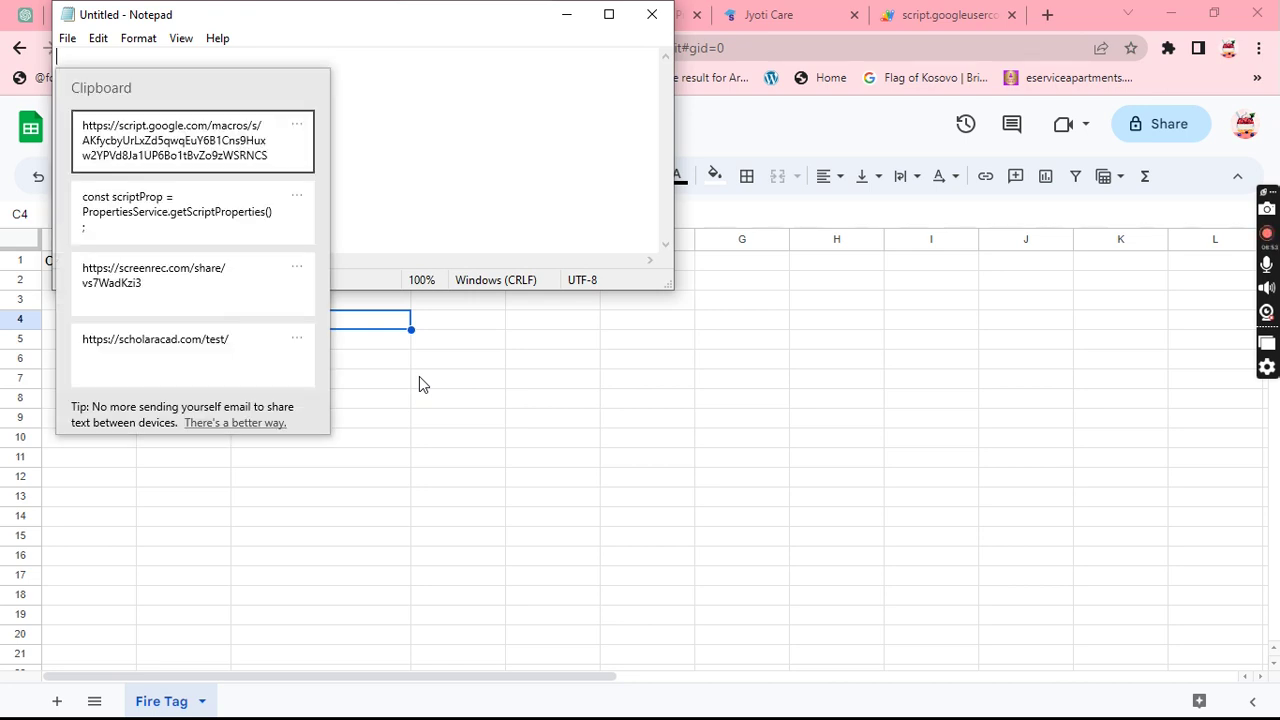
key("Return")
key("super+Up")
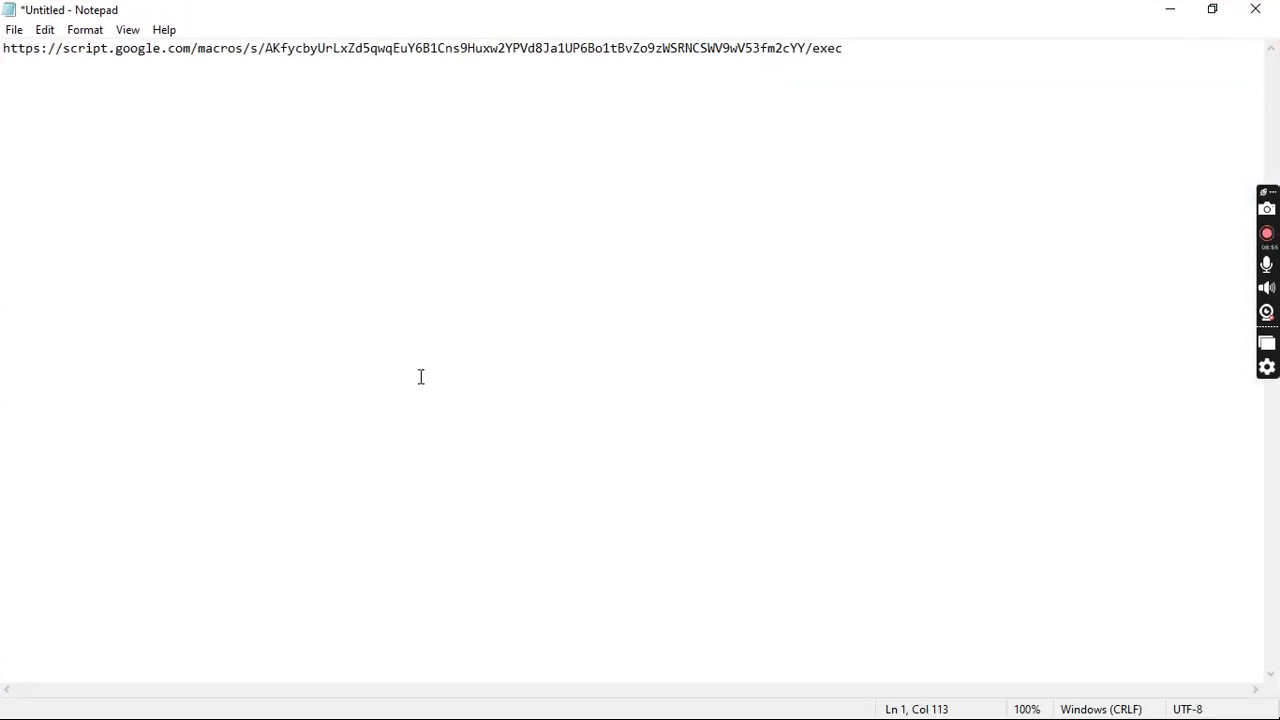
- Append ?sheet_name=Fire Tag&Category=click&Button={{Click Text}} to the URL and select the whole line
type("sheet_name=F")
type("ire Tag&")
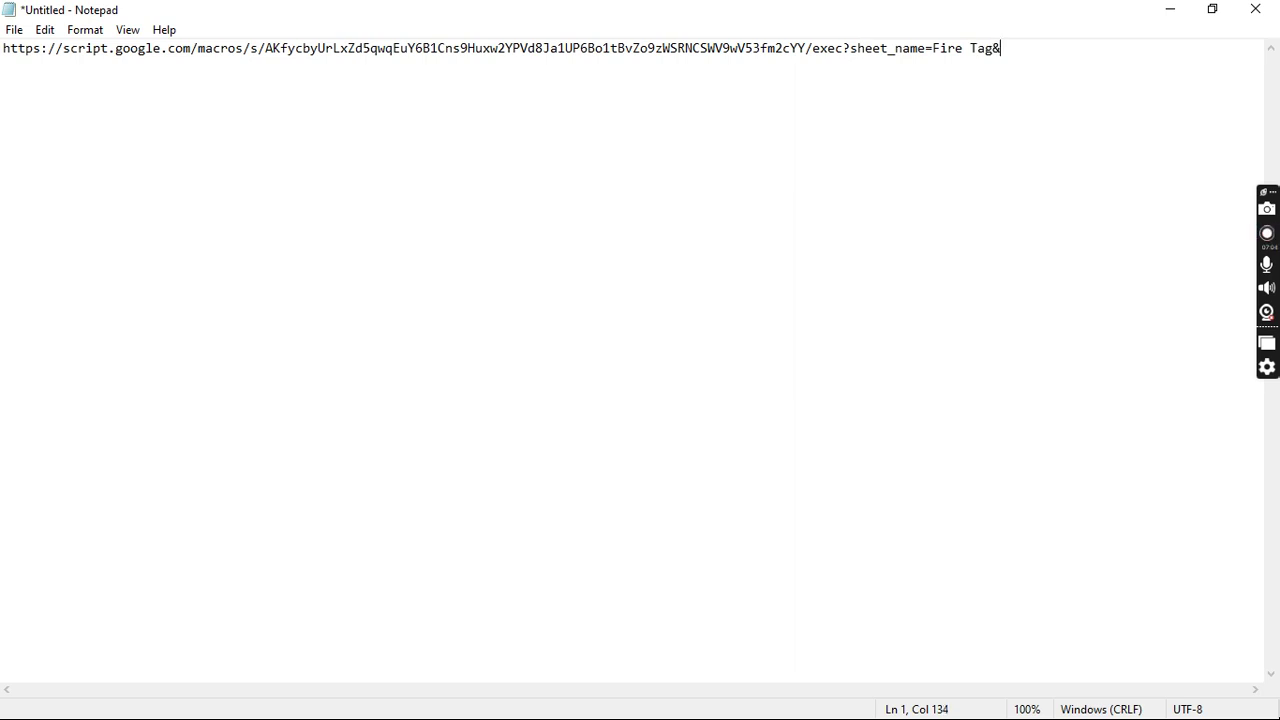
key("alt+Tab")
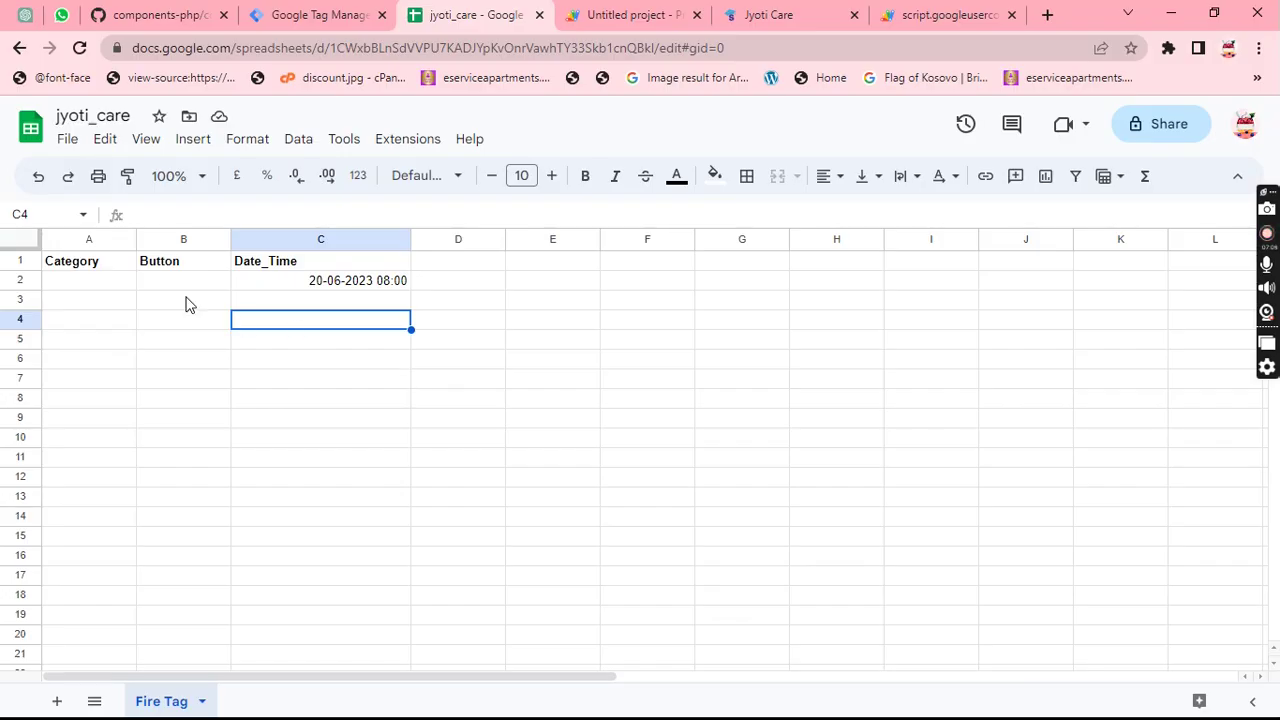
left_click(96, 264)
key("alt+Tab")
type("C")
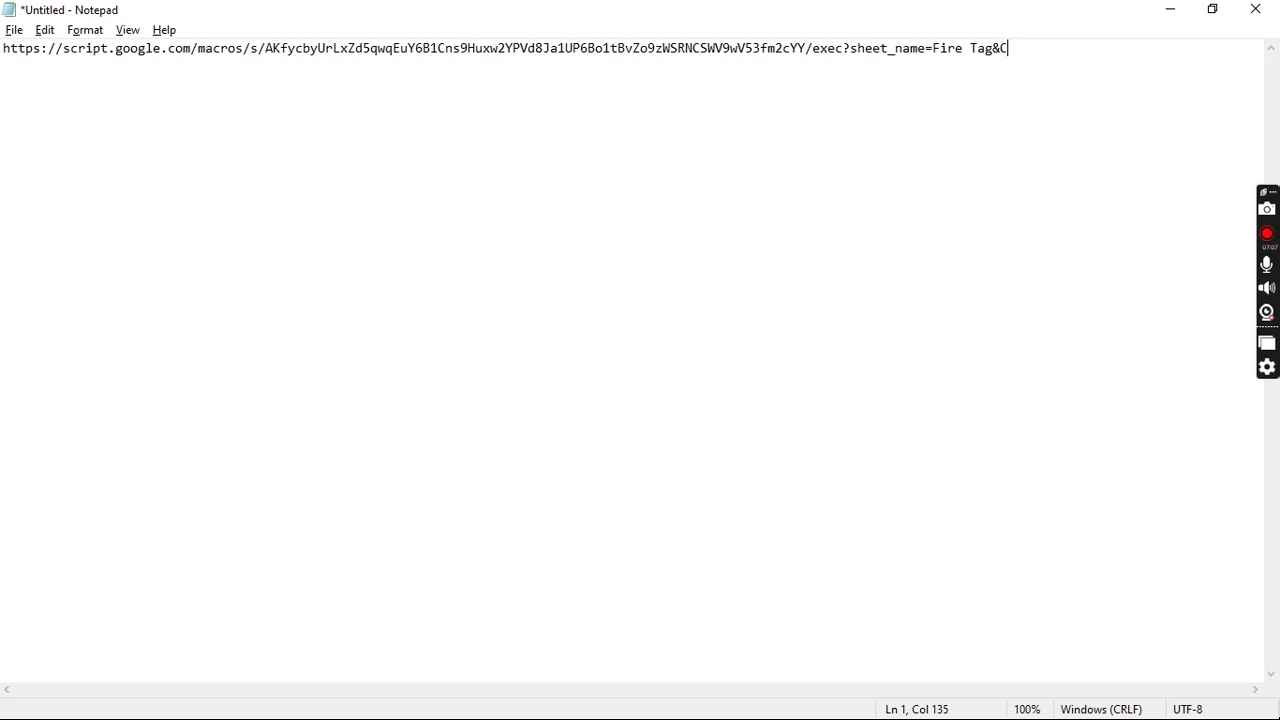
type("ategory=")
key("alt+Tab")
key("alt+Tab")
type("click")
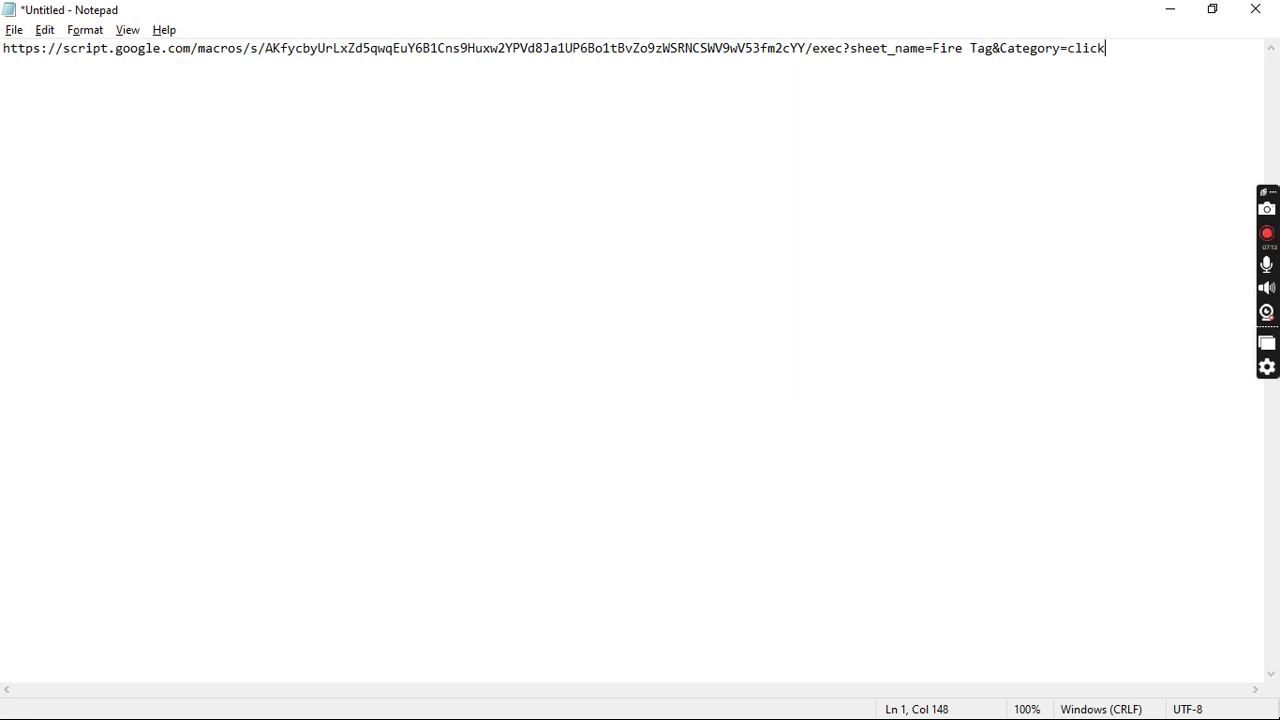
key("alt+Tab")
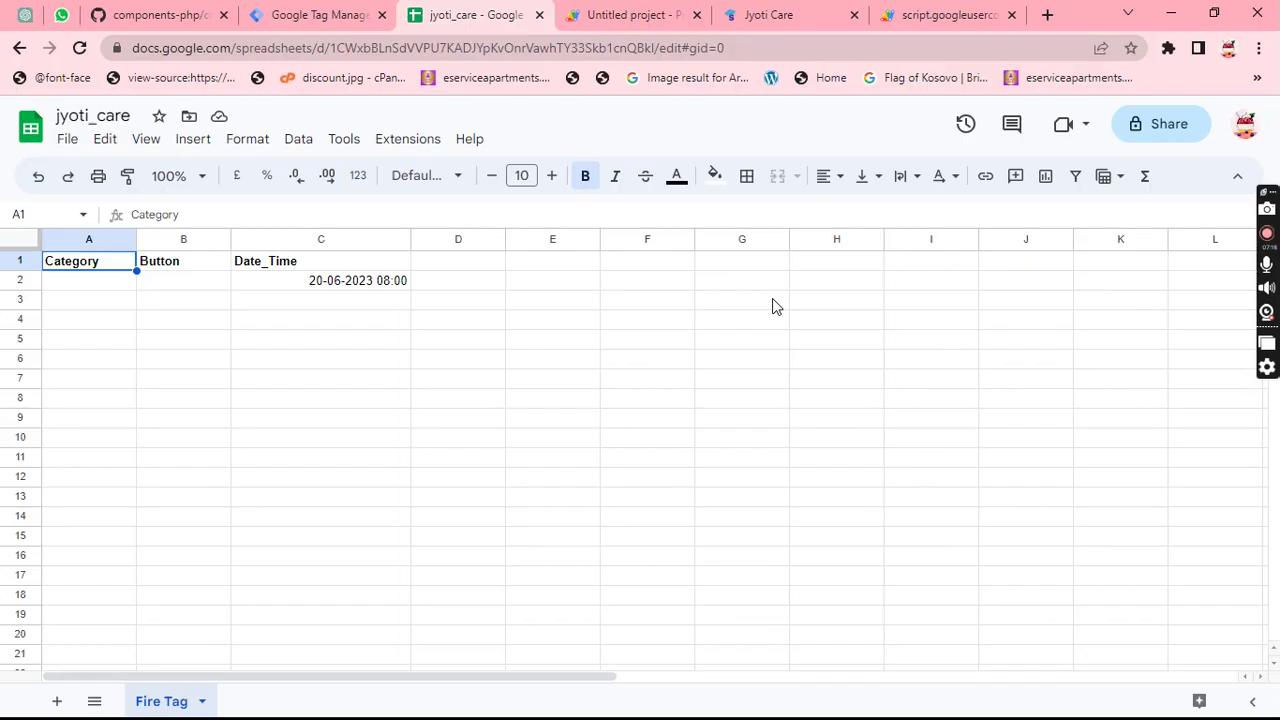
key("alt+Tab")
type("B")
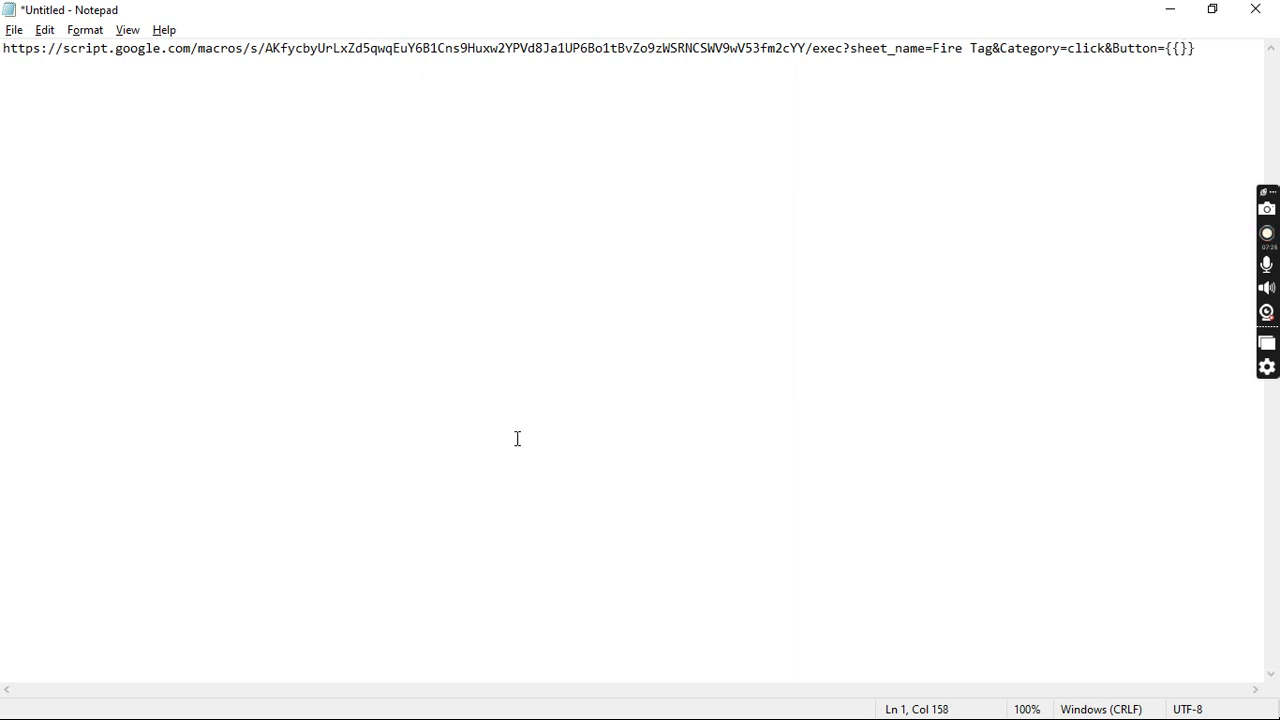
type("Click Te")
type("xt")
key("End")
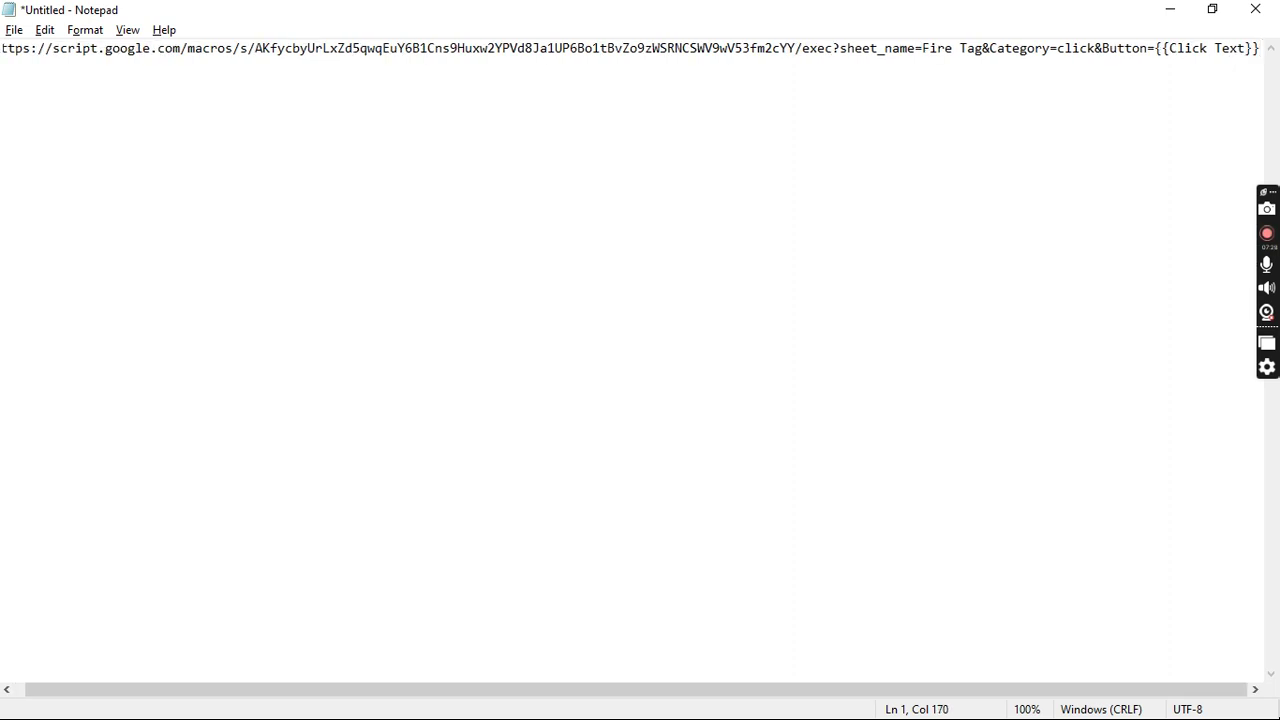
key("shift+Home")
key("ctrl+c")
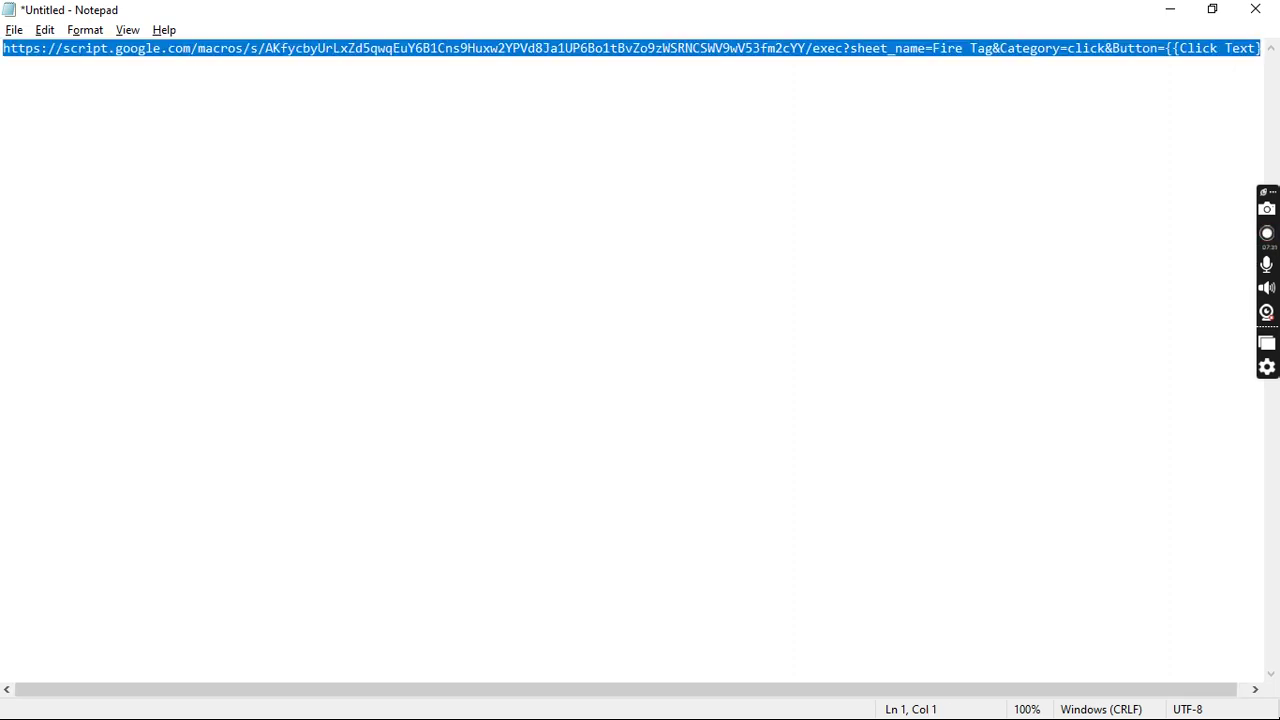
key("alt+Tab")
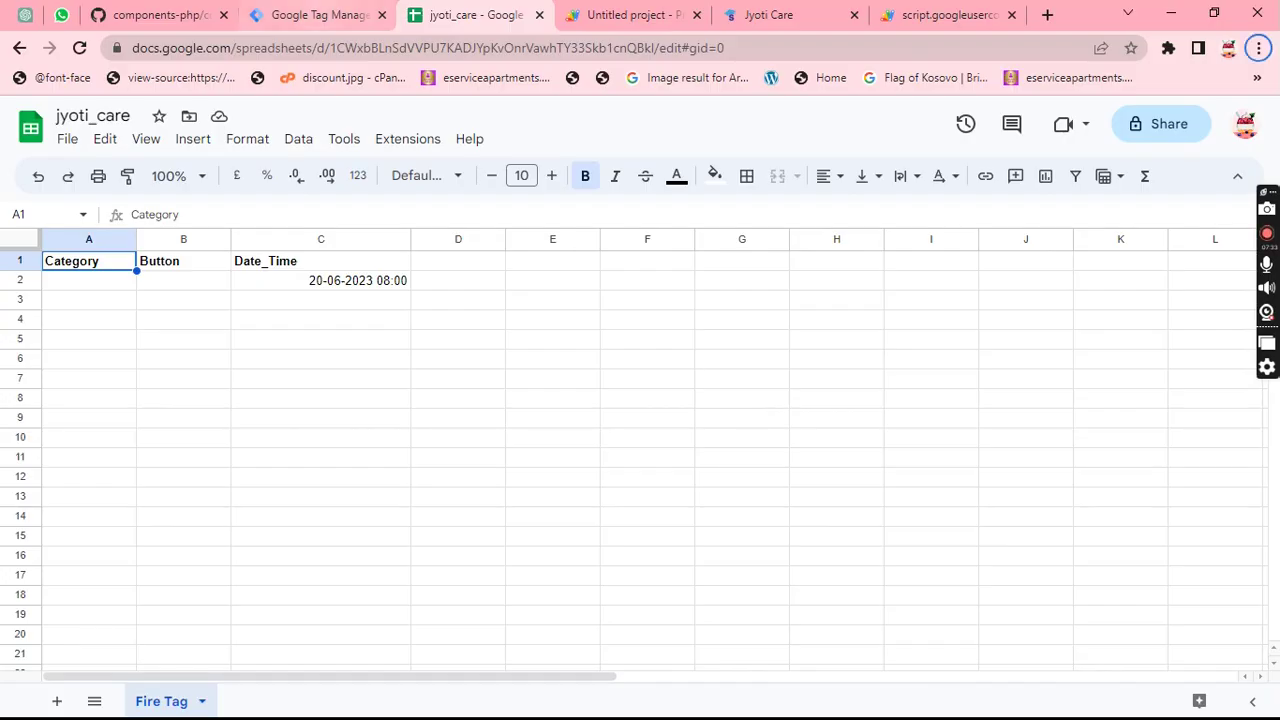
left_click(310, 14)
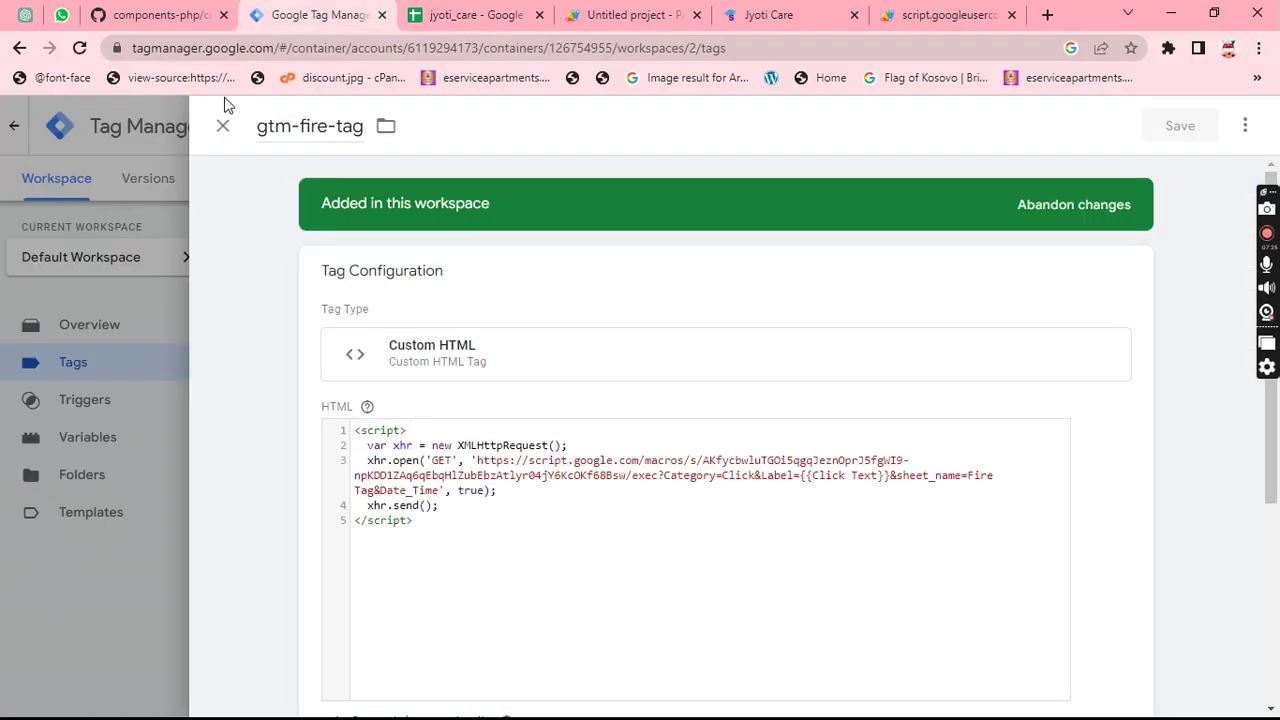
- Reopen gtm-fire-tag's Custom HTML and select the old web app URL in xhr.open
key("Escape")
left_click(314, 334)
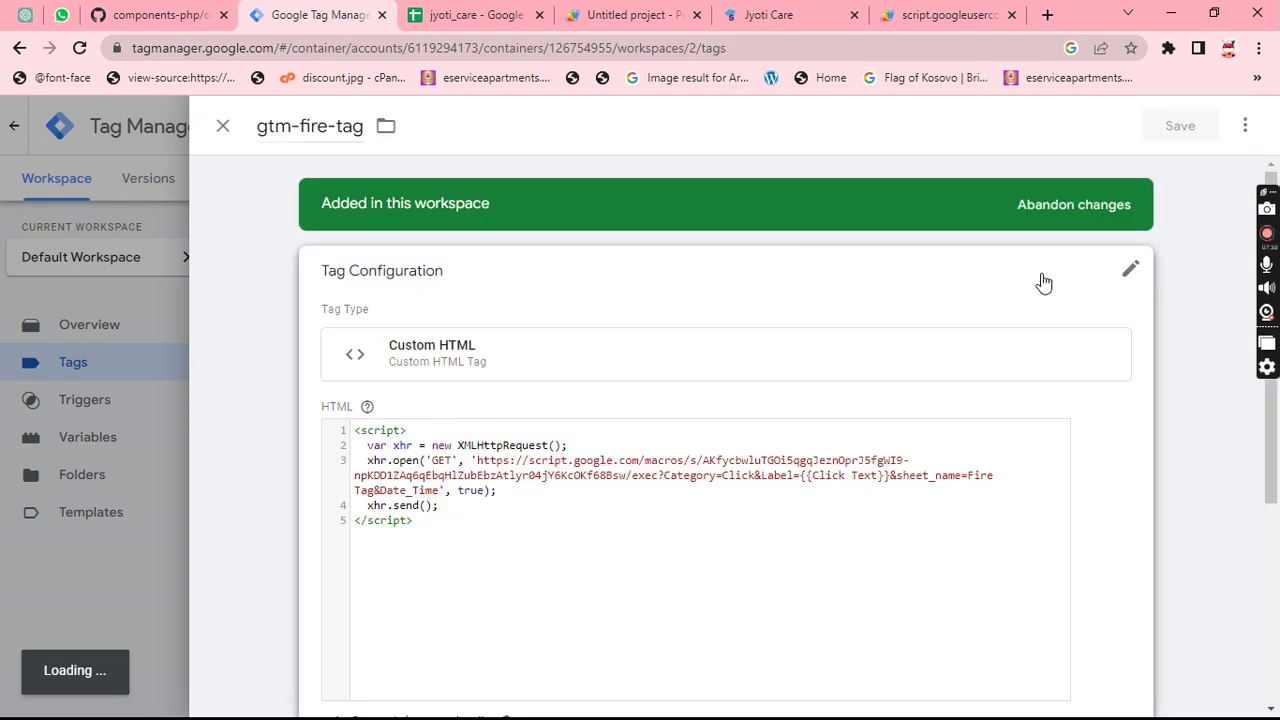
left_click(1129, 270)
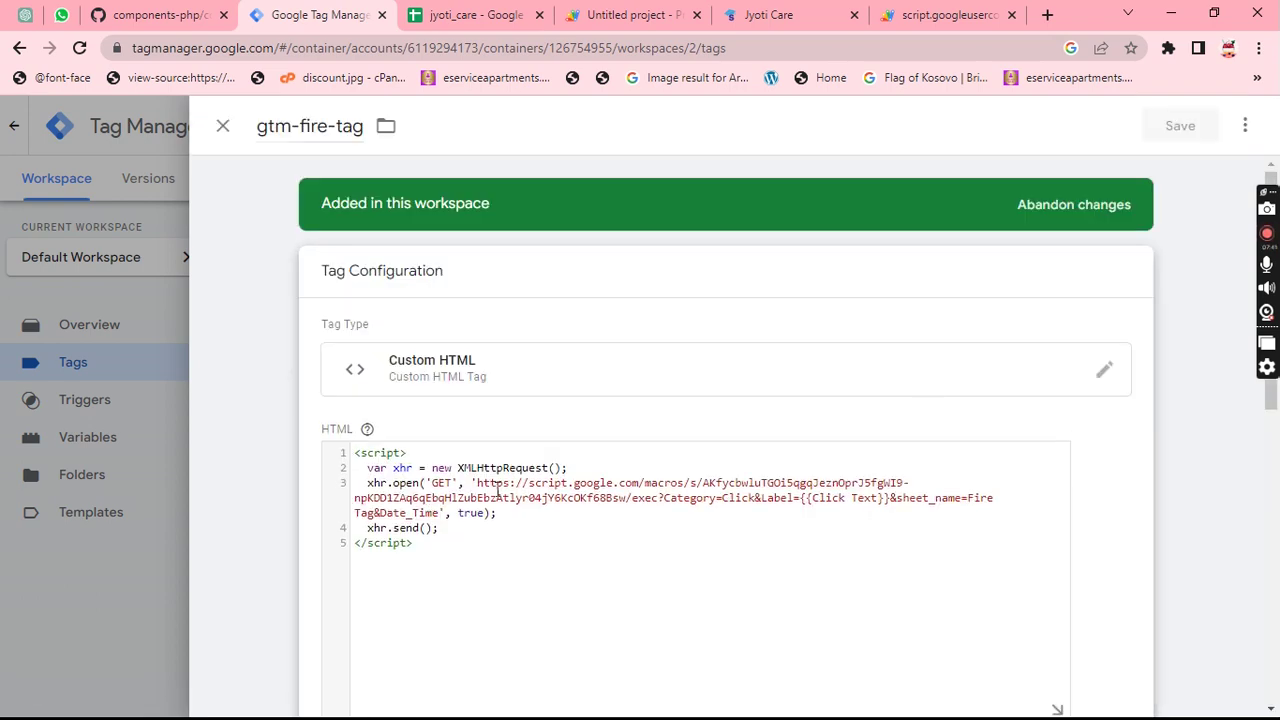
key("shift+Down")
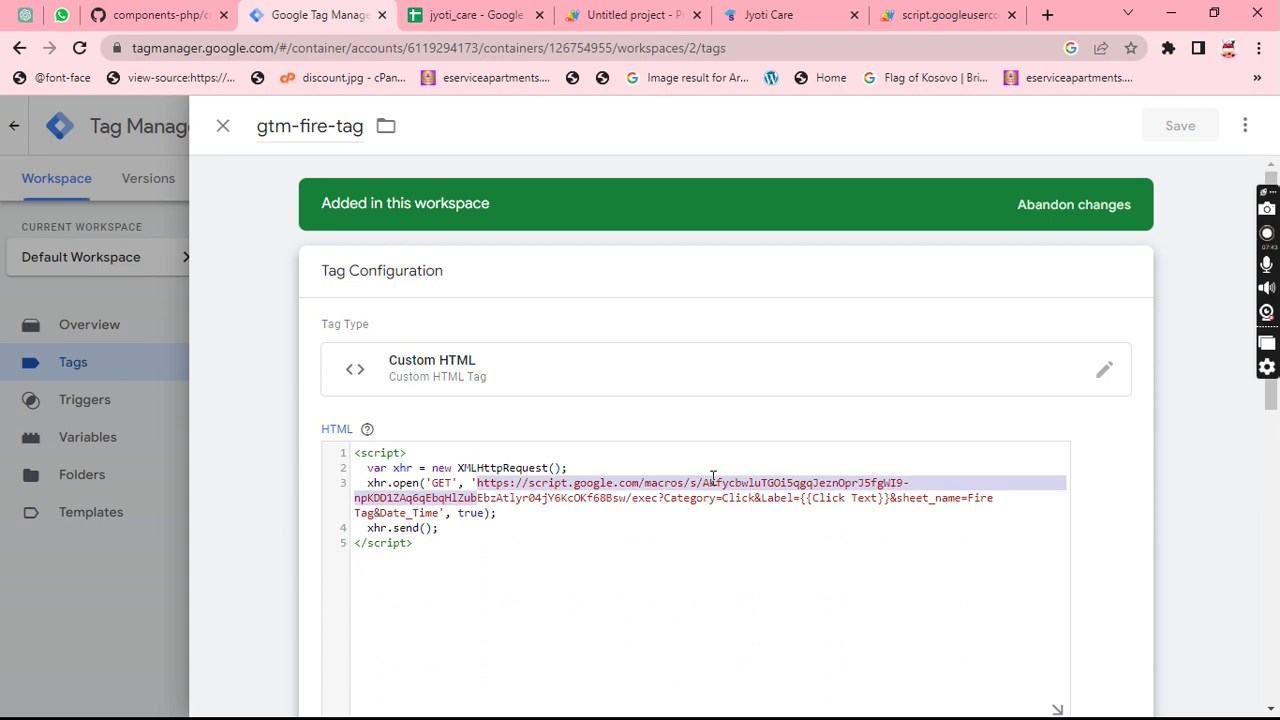
key("ctrl+shift+Right")
key("ctrl+shift+Right")
key("ctrl+shift+Right")
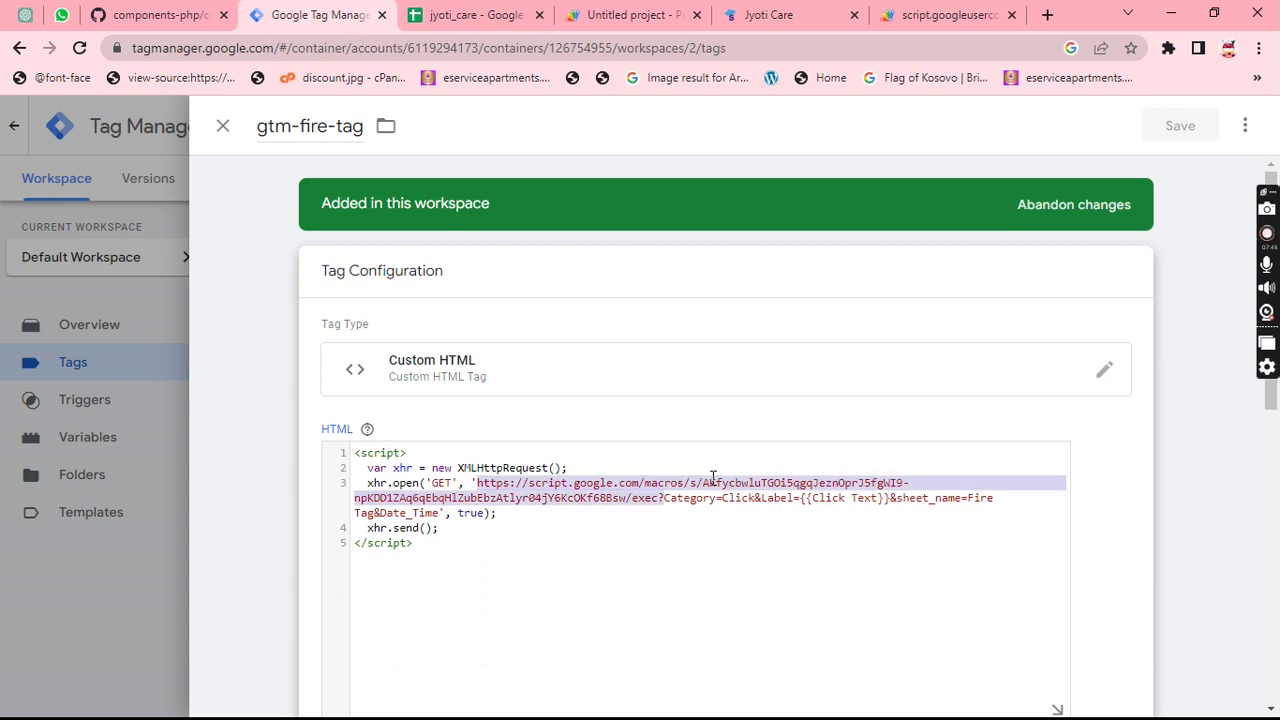
key("shift+Down")
key("ctrl+shift+Left")
key("ctrl+shift+Left")
key("ctrl+shift+Left")
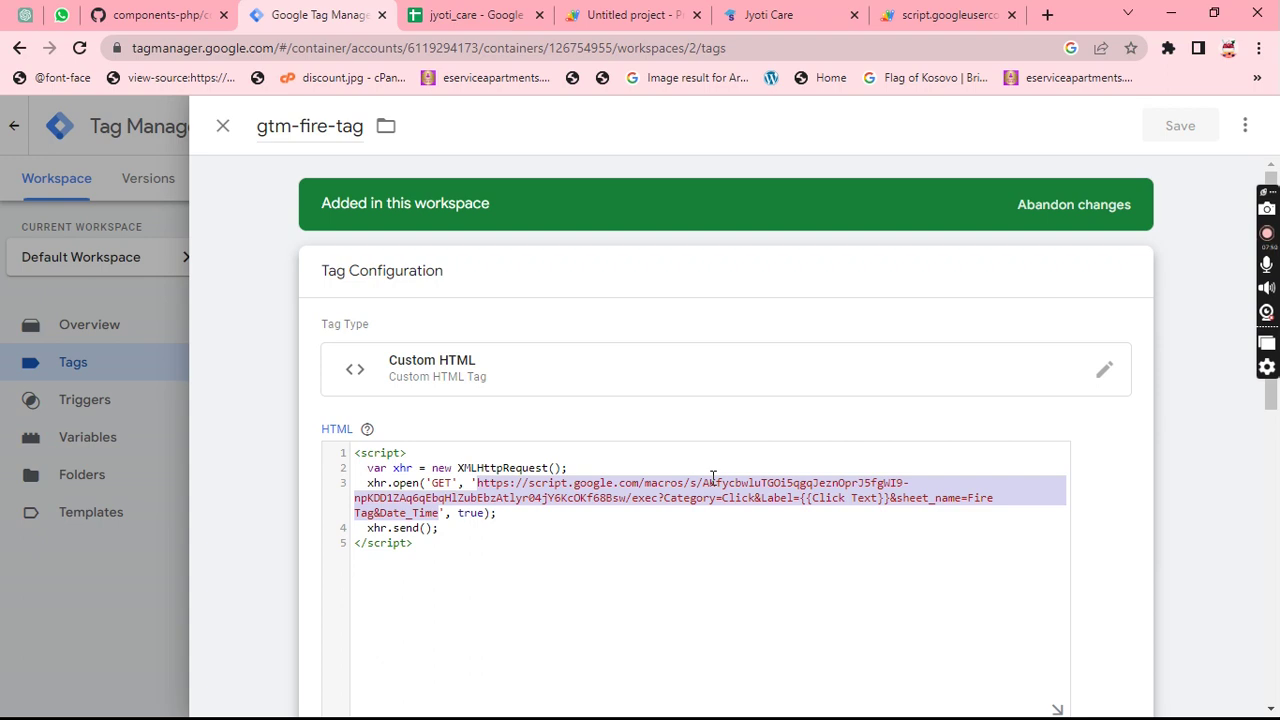
- Replace the old URL with the new one and append &Date_Time
key("Delete")
key("ctrl+v")
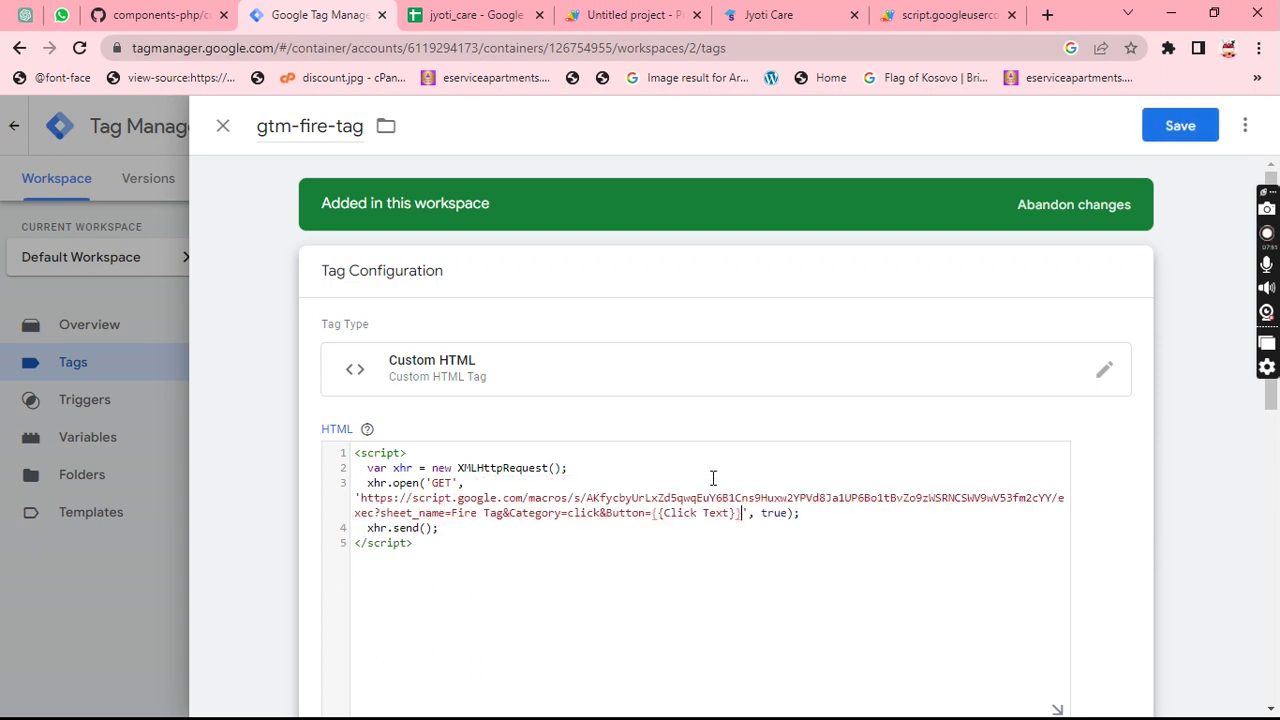
key("ctrl+z")
key("ctrl+z")
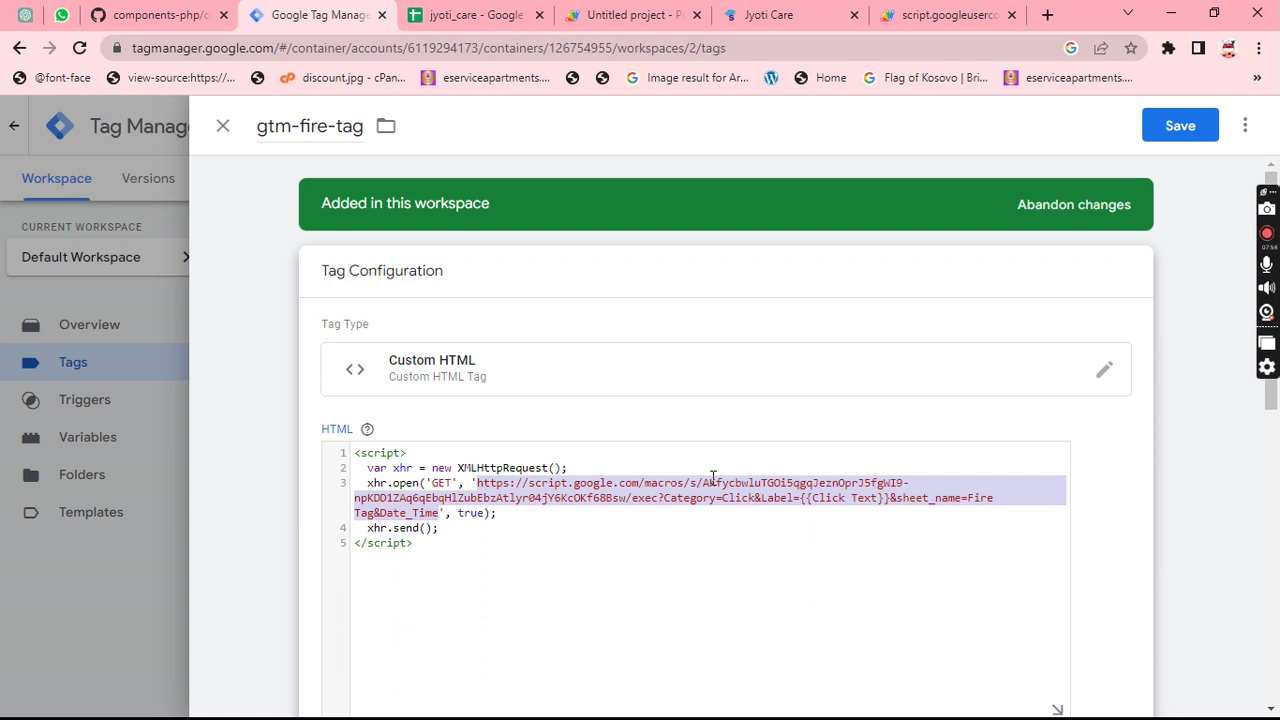
key("ctrl+v")
type("&Date_tim")
key("BackSpace")
key("BackSpace")
key("BackSpace")
type("Time")
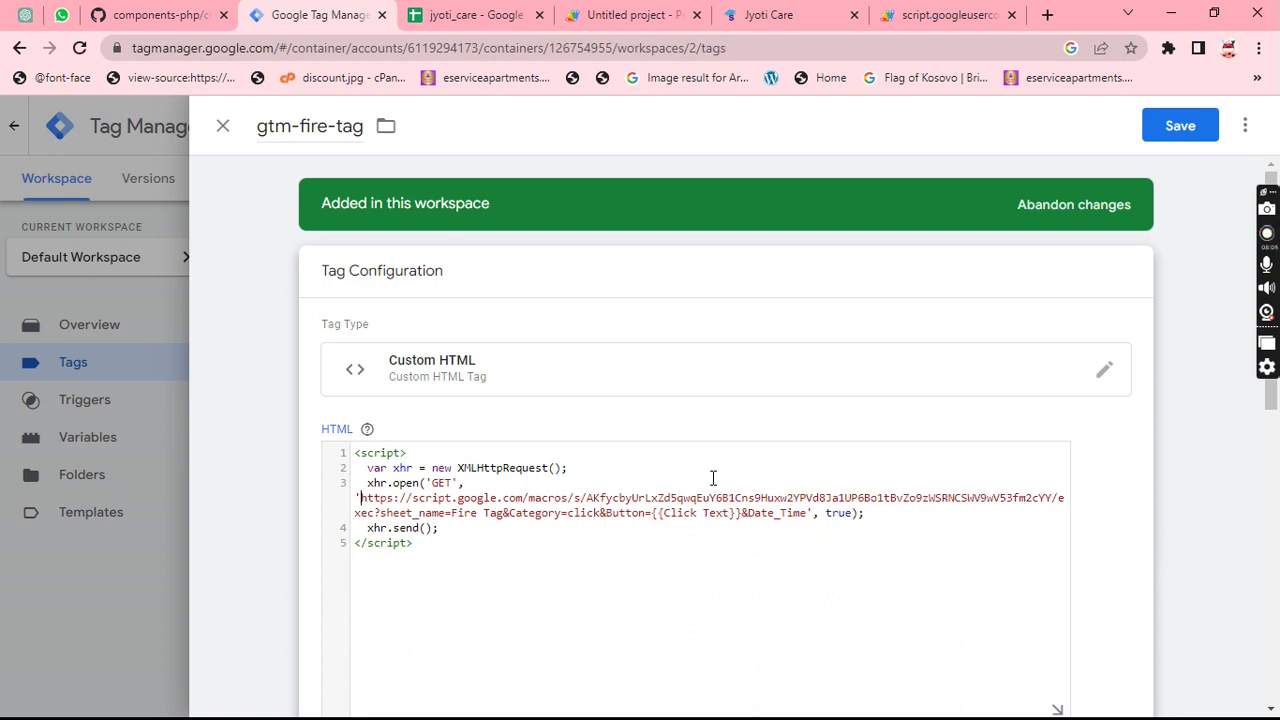
- Scroll through the rest of the tag code and select the word Click
scroll(563, 411, "down", 4)
scroll(517, 517, "down", 1)
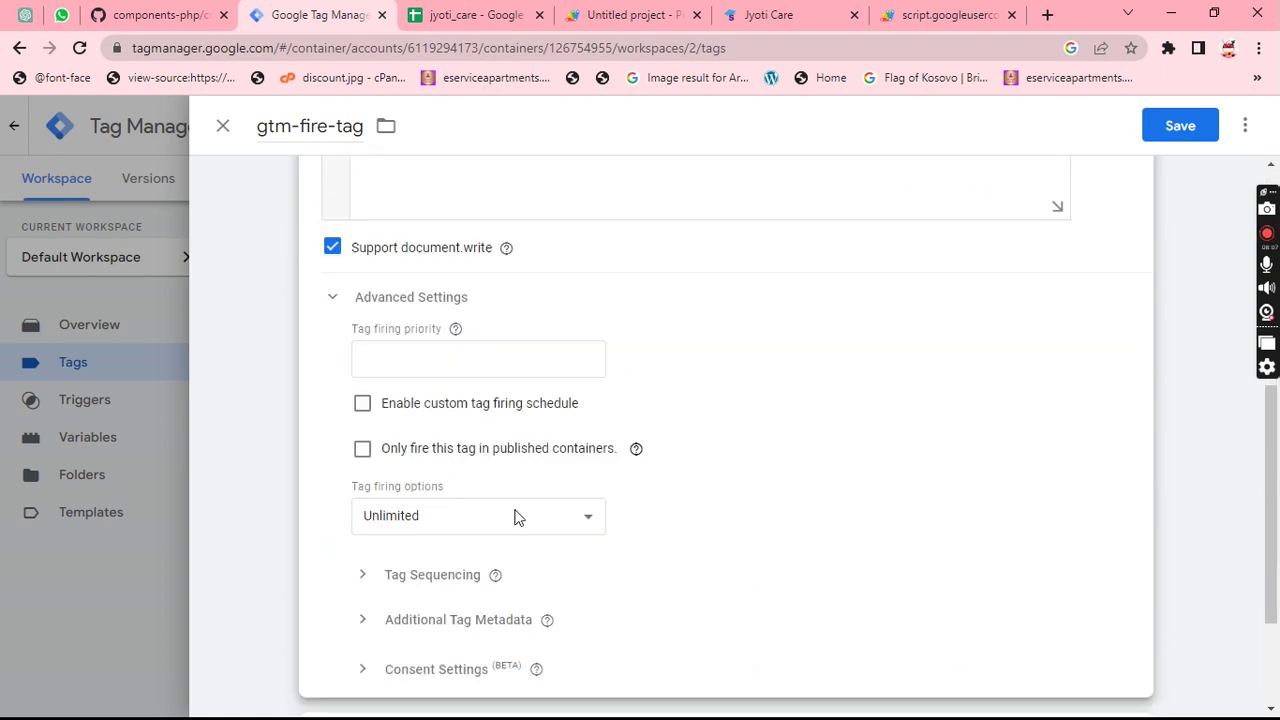
scroll(636, 474, "down", 2)
scroll(645, 525, "up", 7)
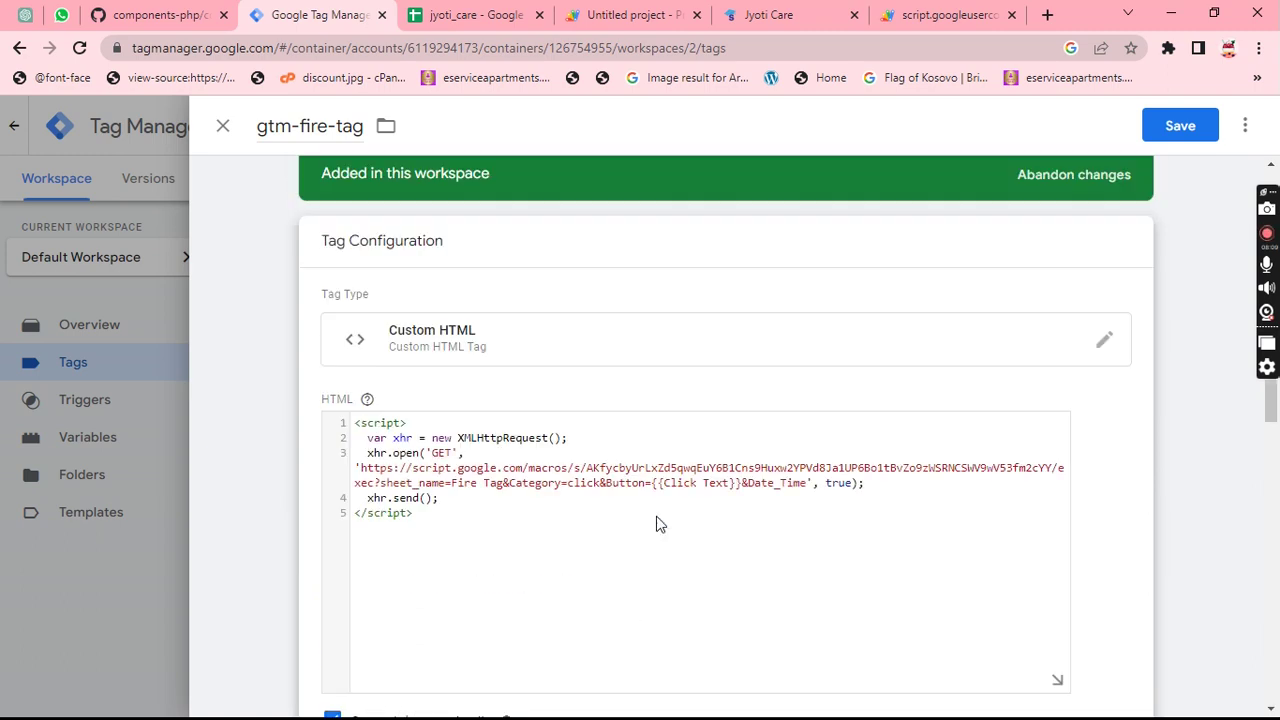
scroll(641, 533, "down", 5)
scroll(714, 519, "down", 2)
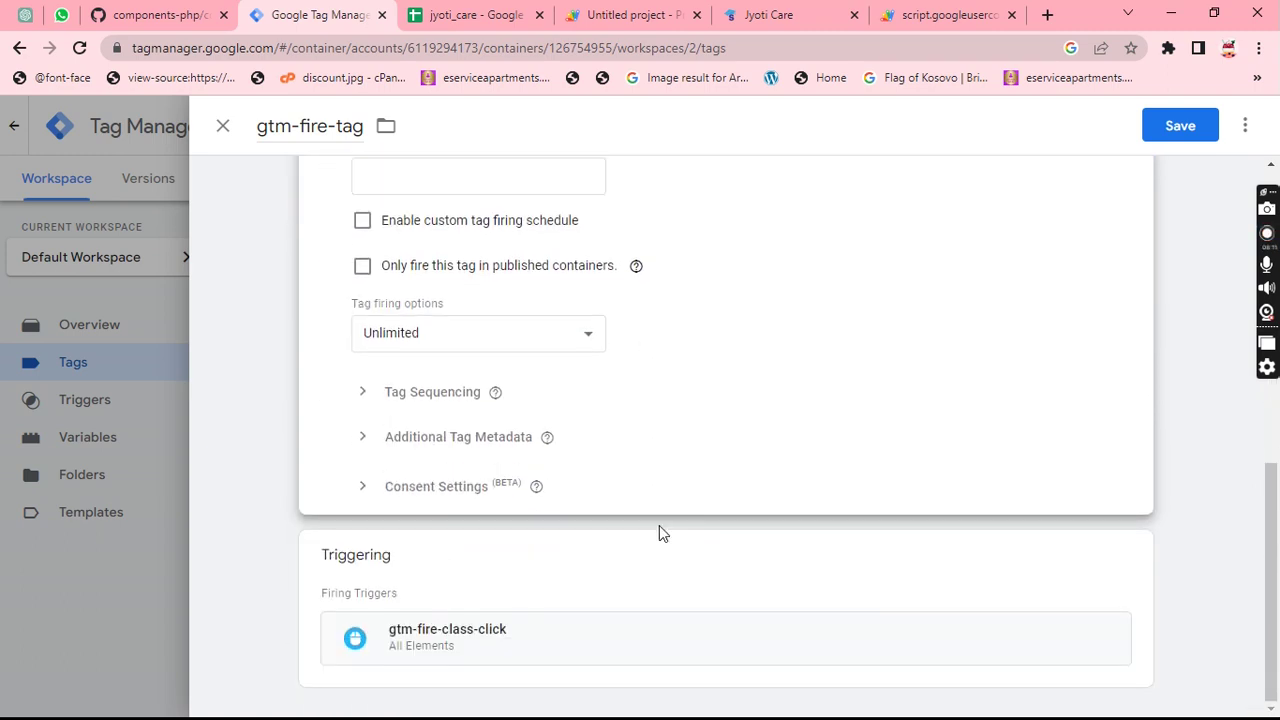
scroll(660, 531, "up", 5)
scroll(623, 540, "up", 2)
double_click(681, 515)
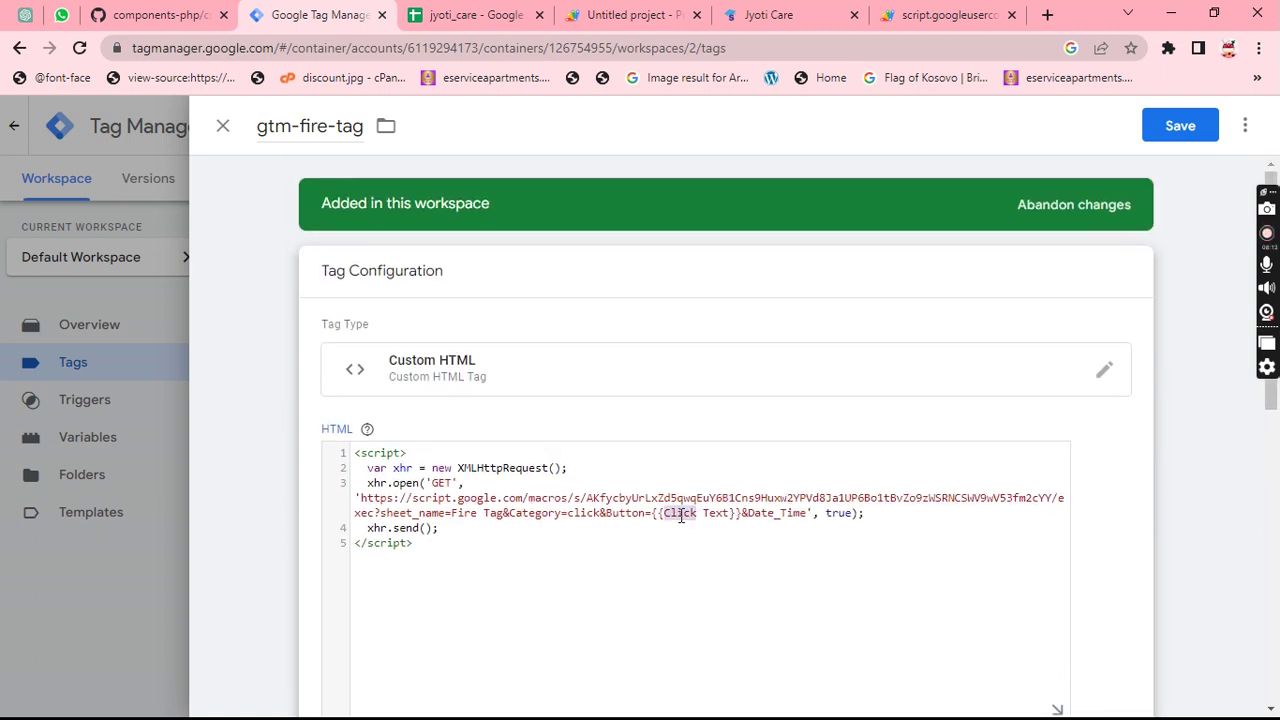
- After checking the other tabs, save gtm-fire-tag in the Tag Manager tag editor
left_click(790, 15)
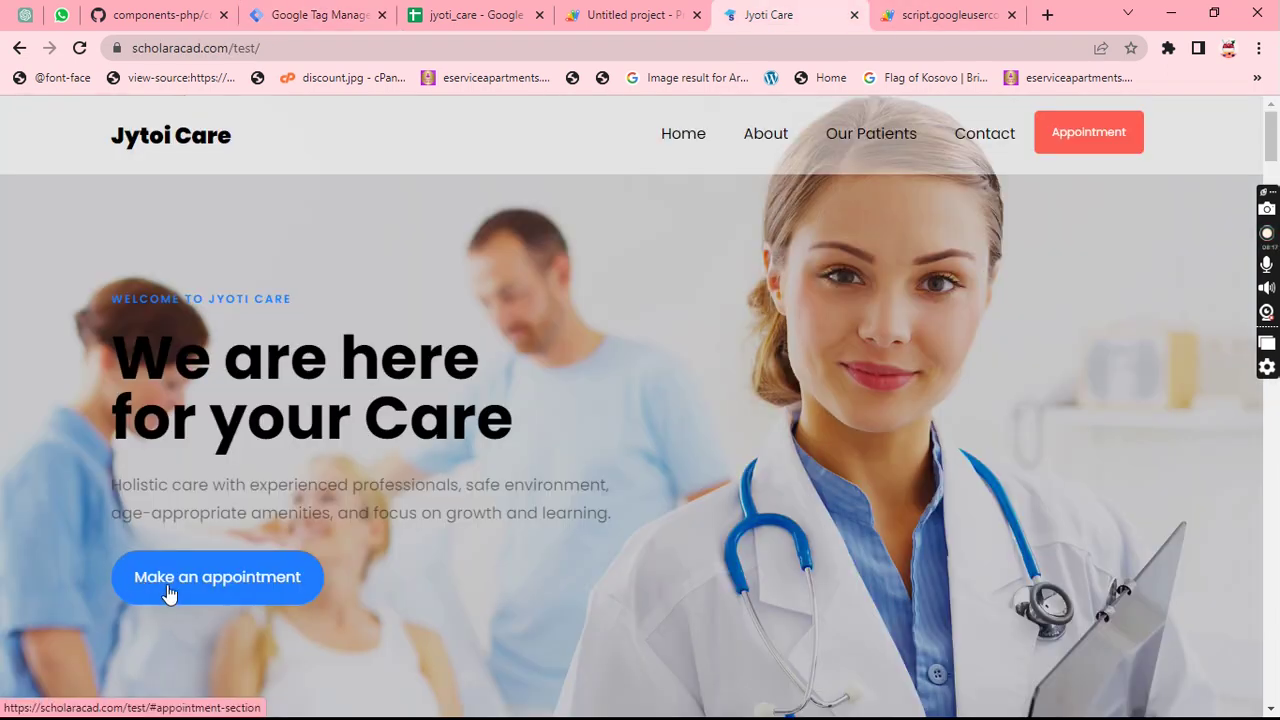
key("ctrl+shift+Tab")
key("ctrl+shift+Tab")
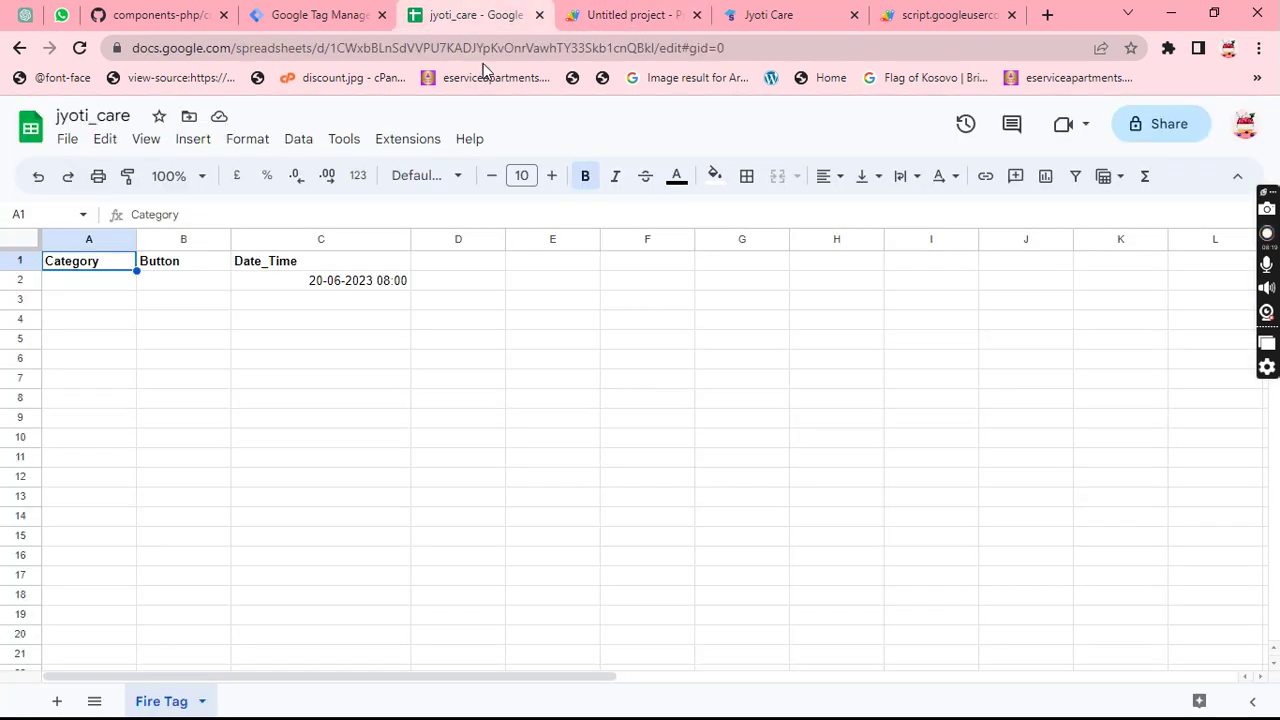
key("ctrl+Tab")
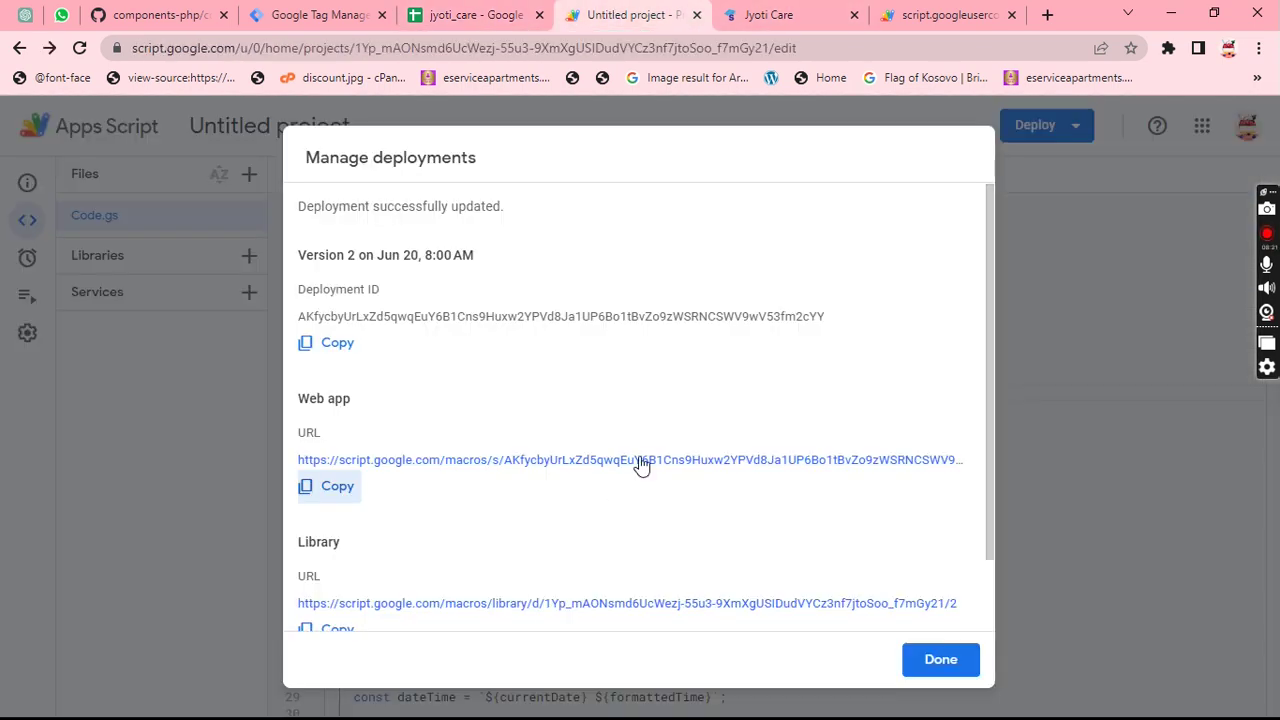
key("ctrl+shift+Tab")
left_click(366, 12)
scroll(610, 517, "down", 2)
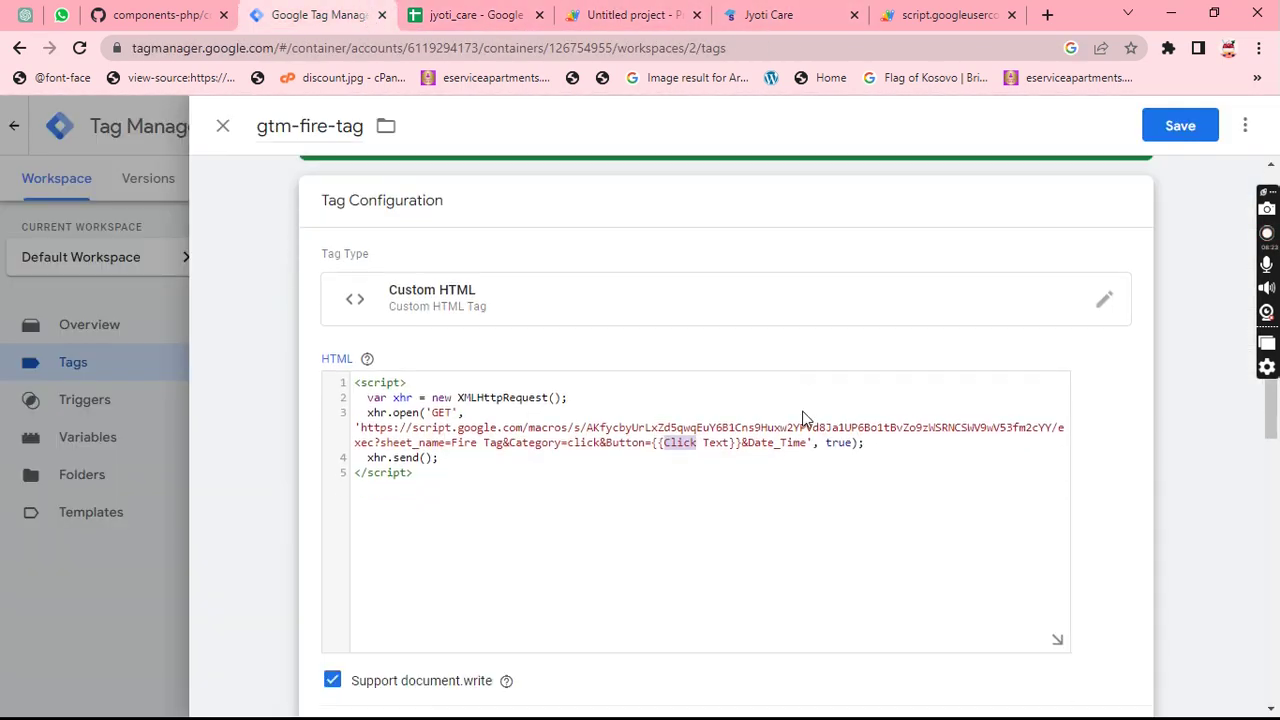
scroll(610, 517, "down", 5)
scroll(814, 449, "up", 6)
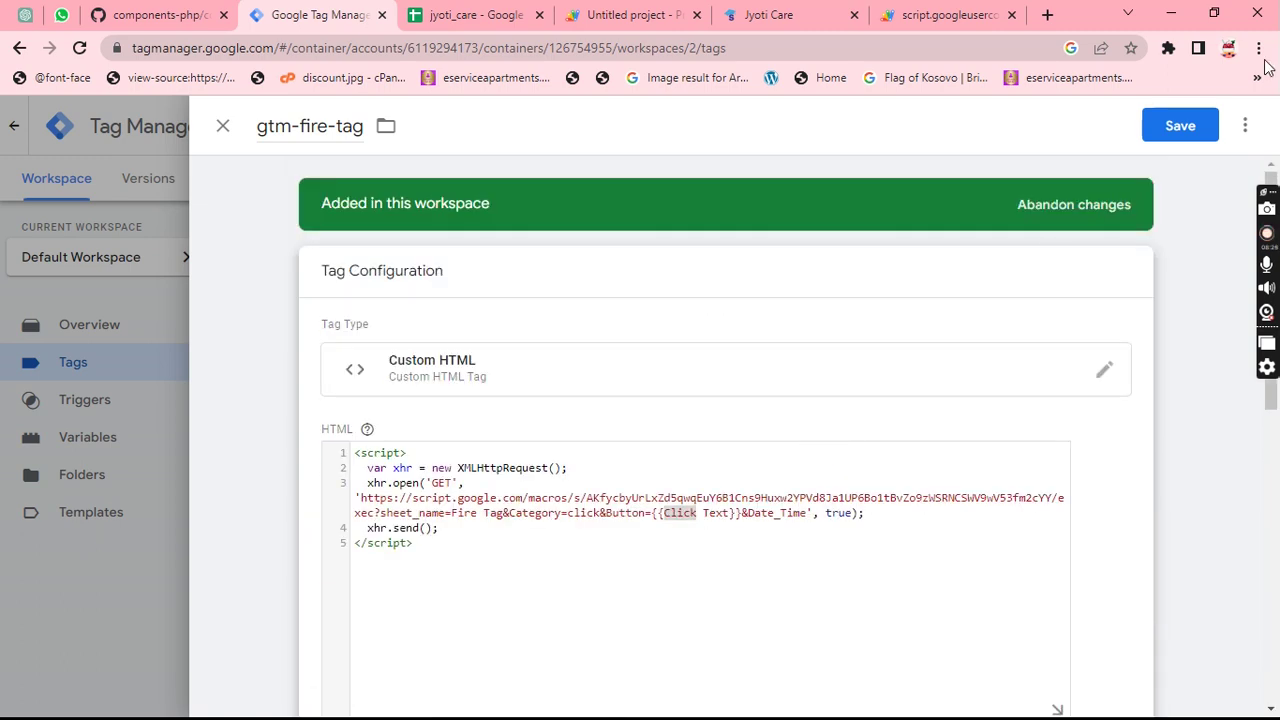
left_click(1181, 127)
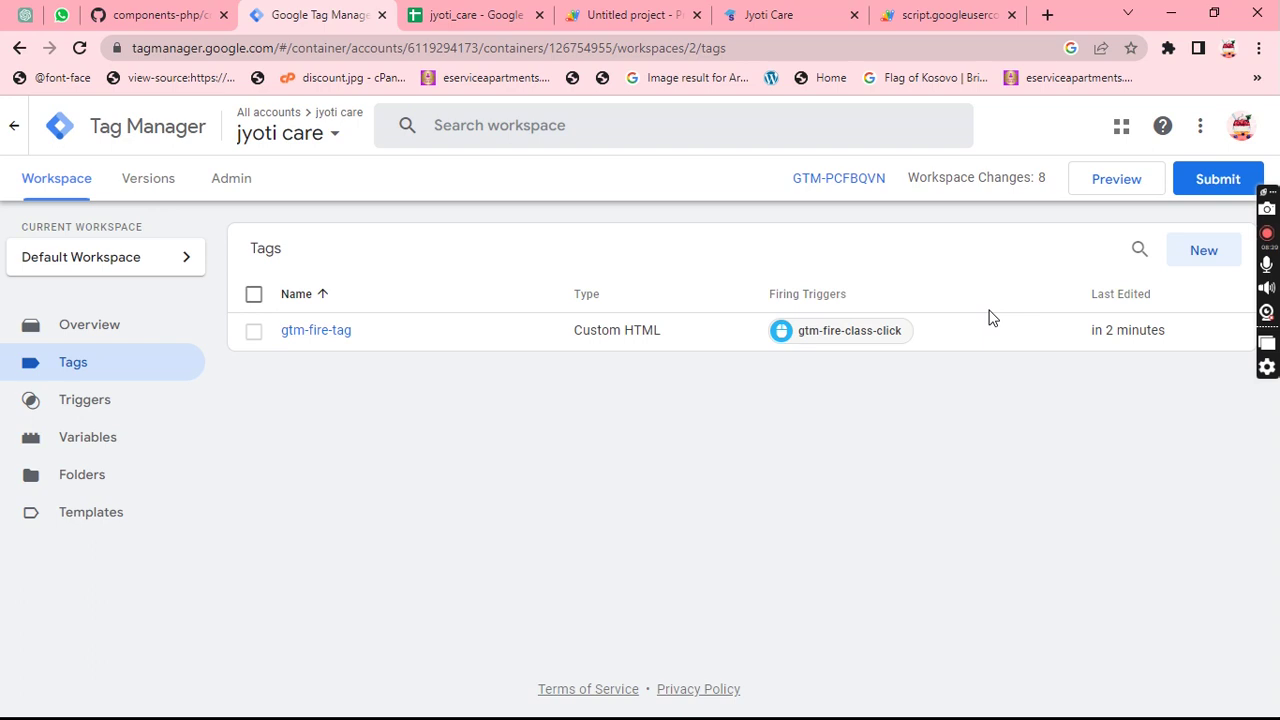
left_click(1110, 186)
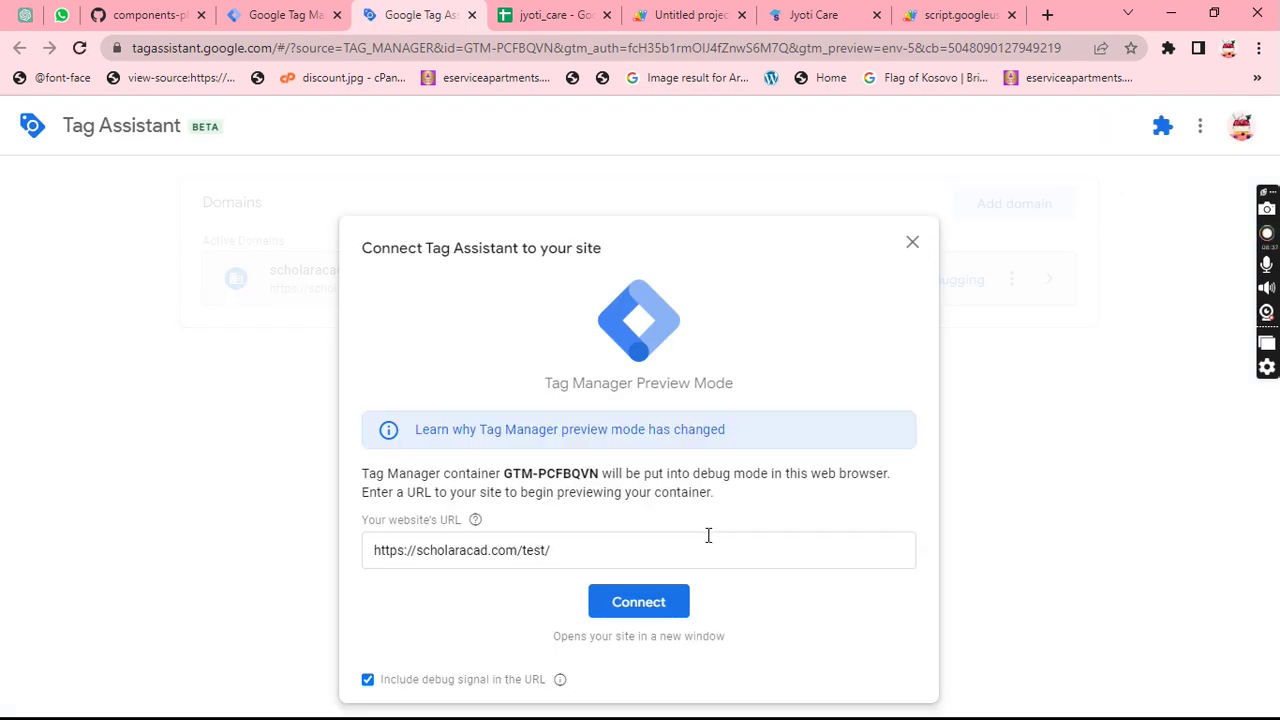
left_click(638, 602)
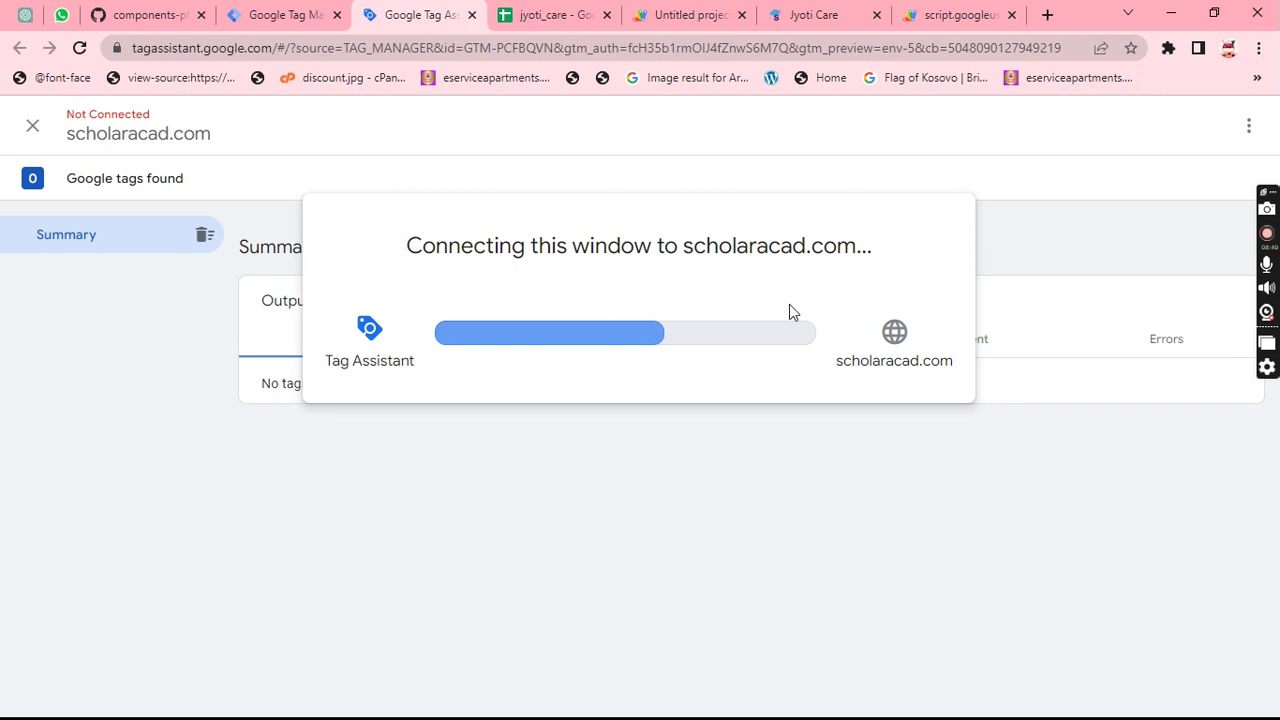
left_click(610, 15)
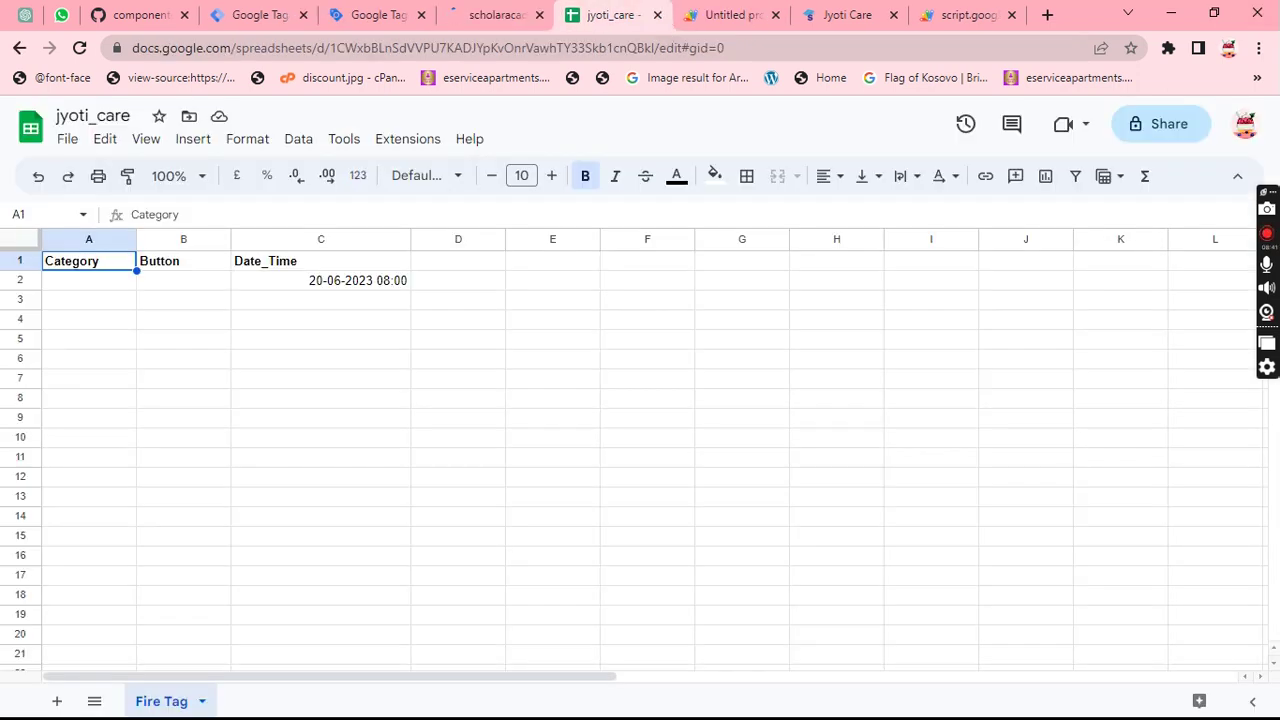
left_click_drag(610, 15, 385, 15)
- Check the opened site tabs, close the web app response page, and dismiss the connected notice
left_click(615, 15)
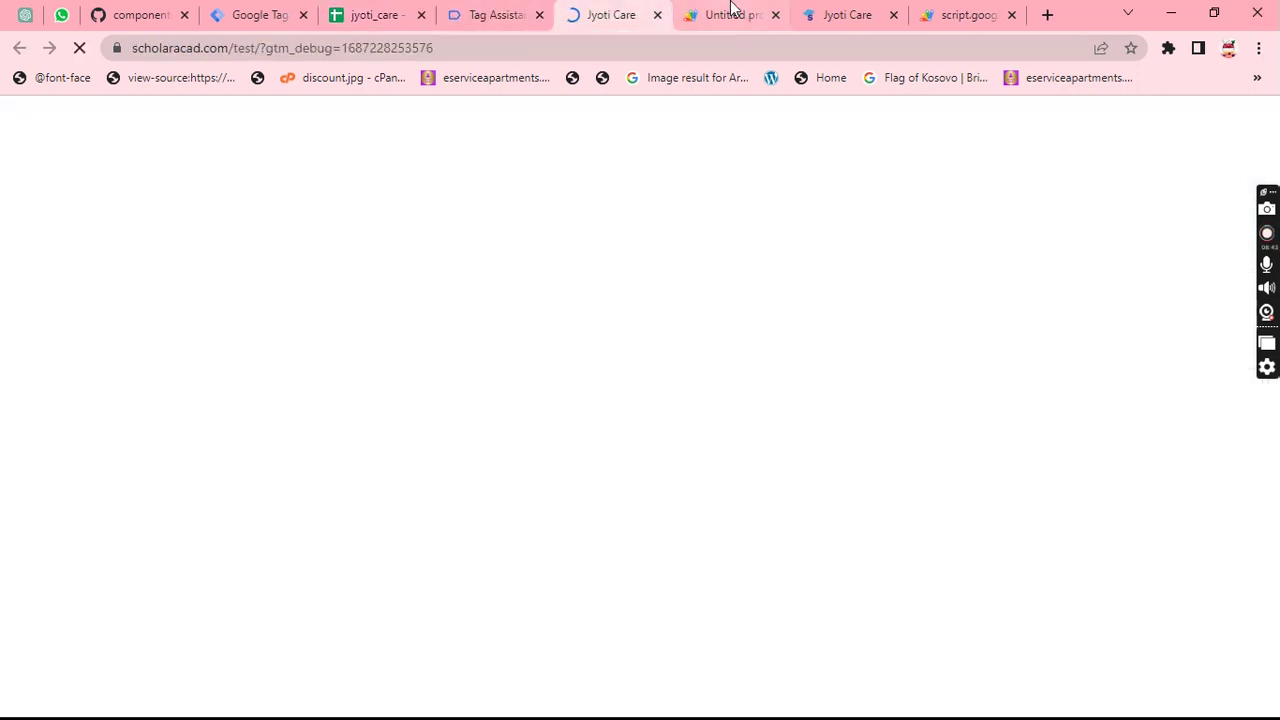
left_click(733, 12)
left_click(847, 15)
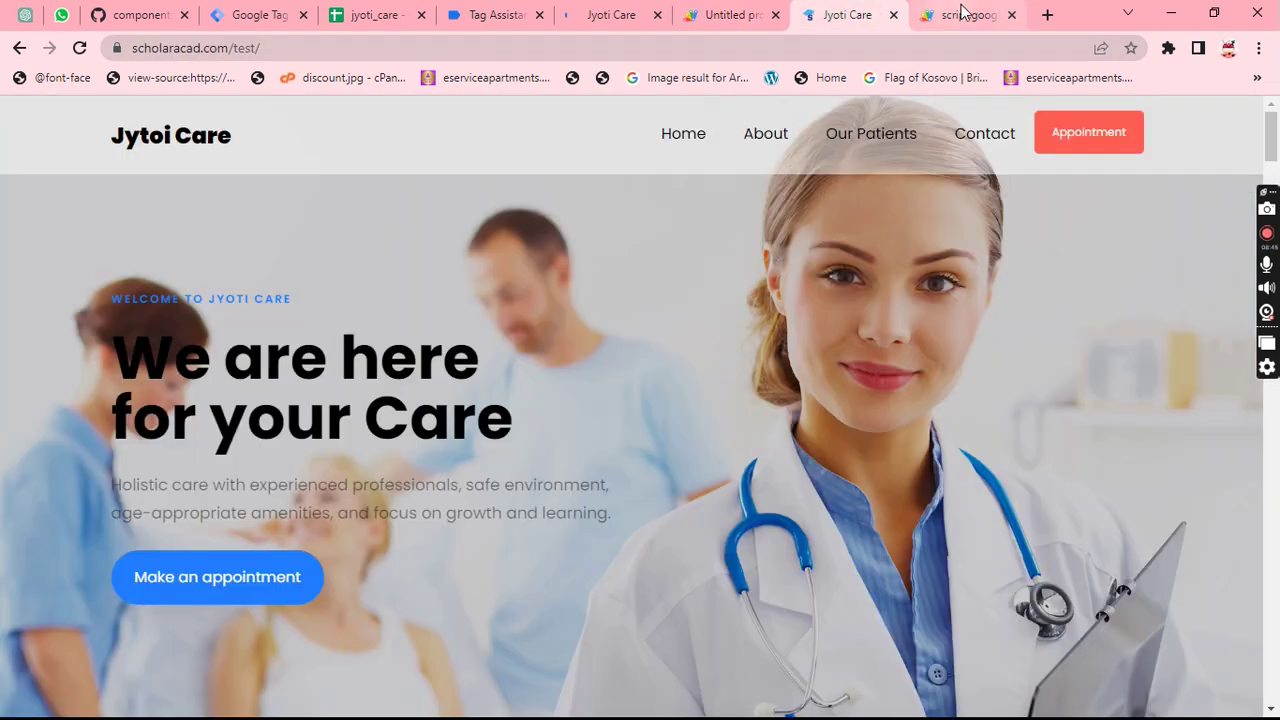
left_click(963, 12)
left_click(1010, 15)
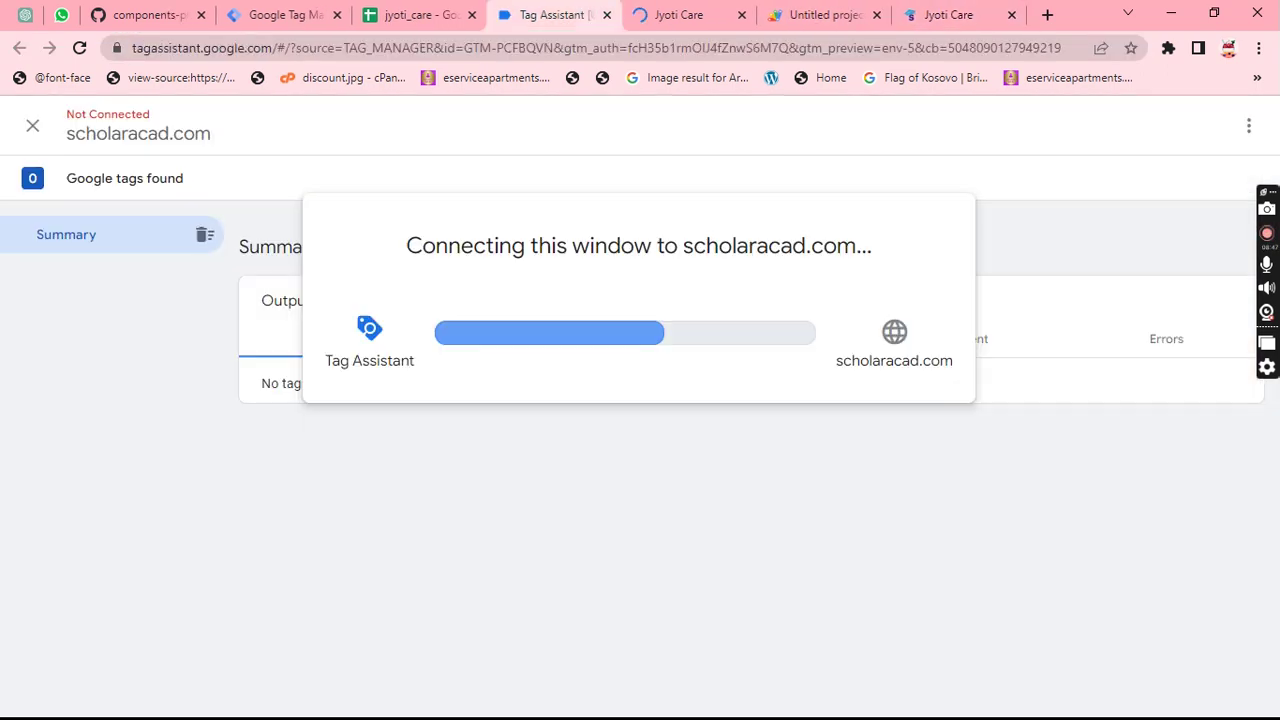
scroll(600, 271, "down", 5)
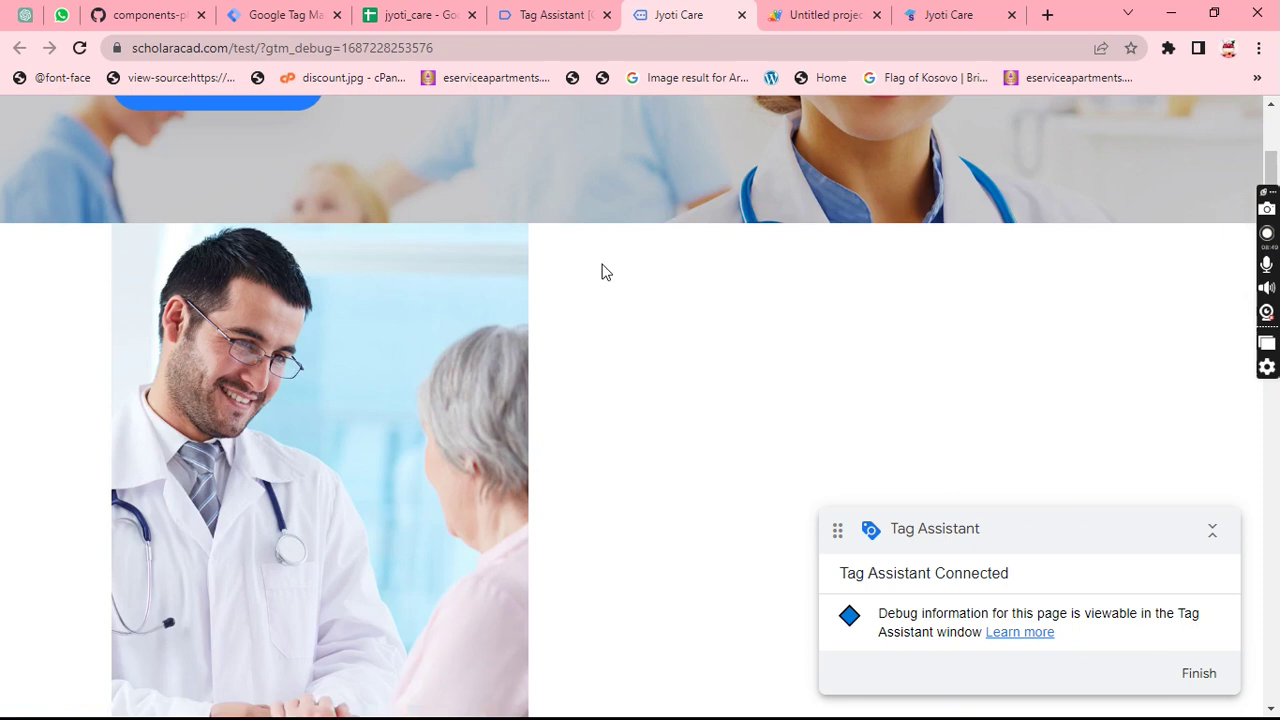
scroll(563, 240, "up", 2)
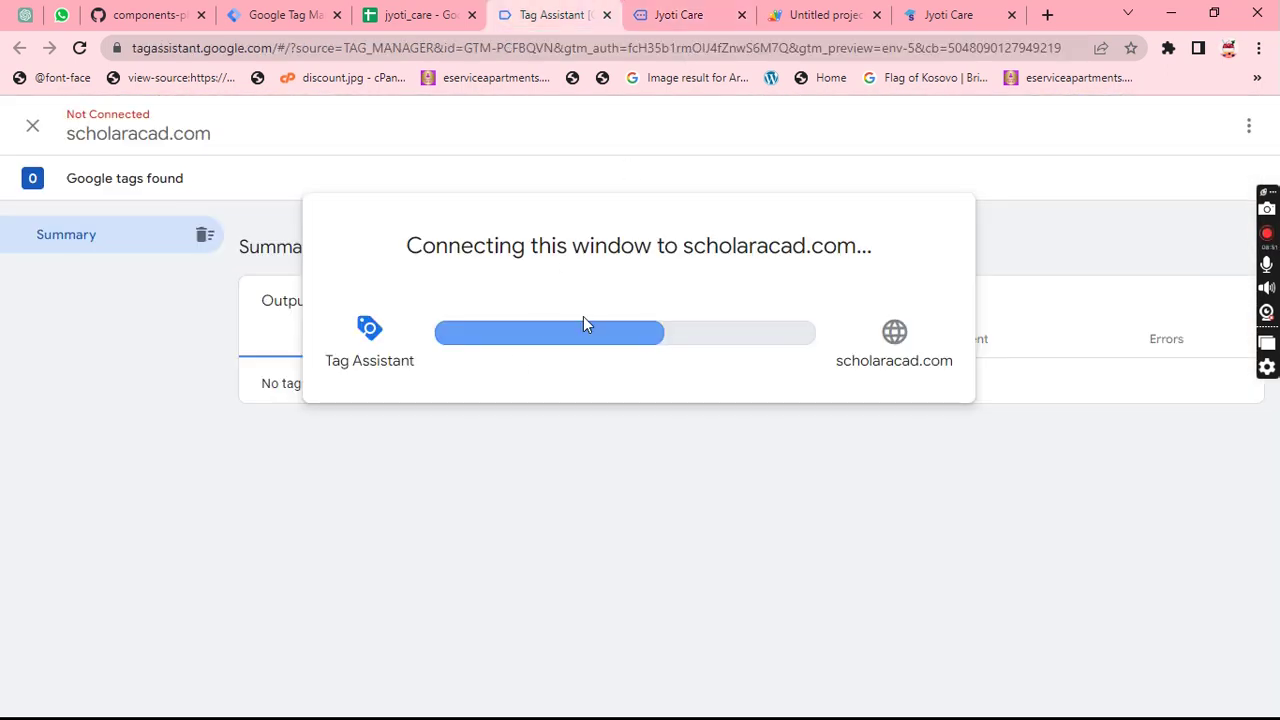
left_click(614, 455)
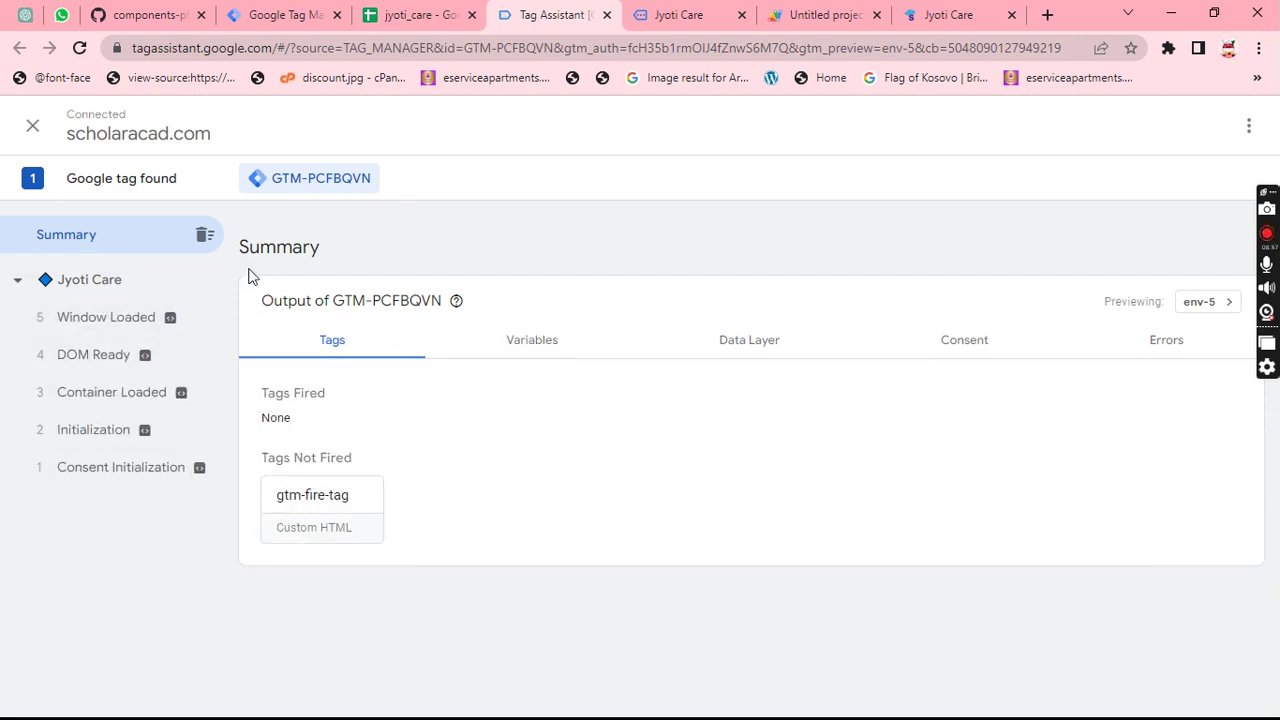
- Test the site's Appointment link, then view gtm-fire-tag's Not Fired result on the Click event
left_click(668, 15)
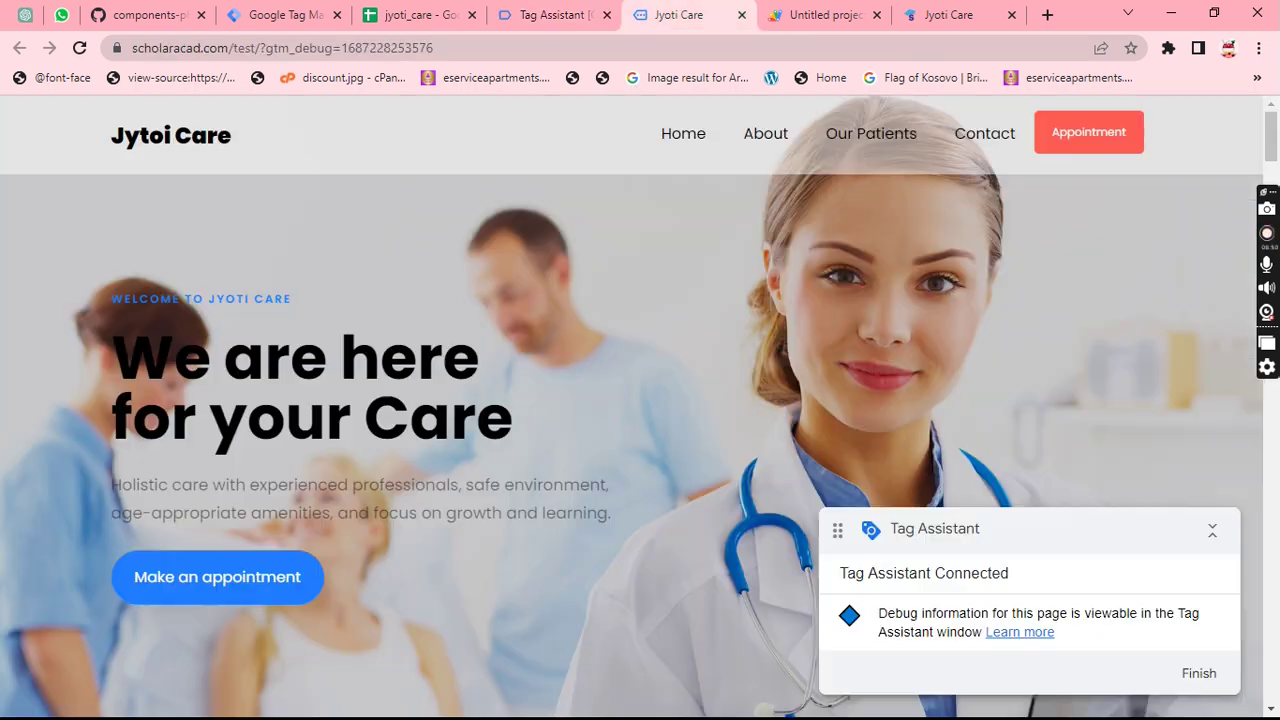
left_click(1077, 148)
left_click(575, 15)
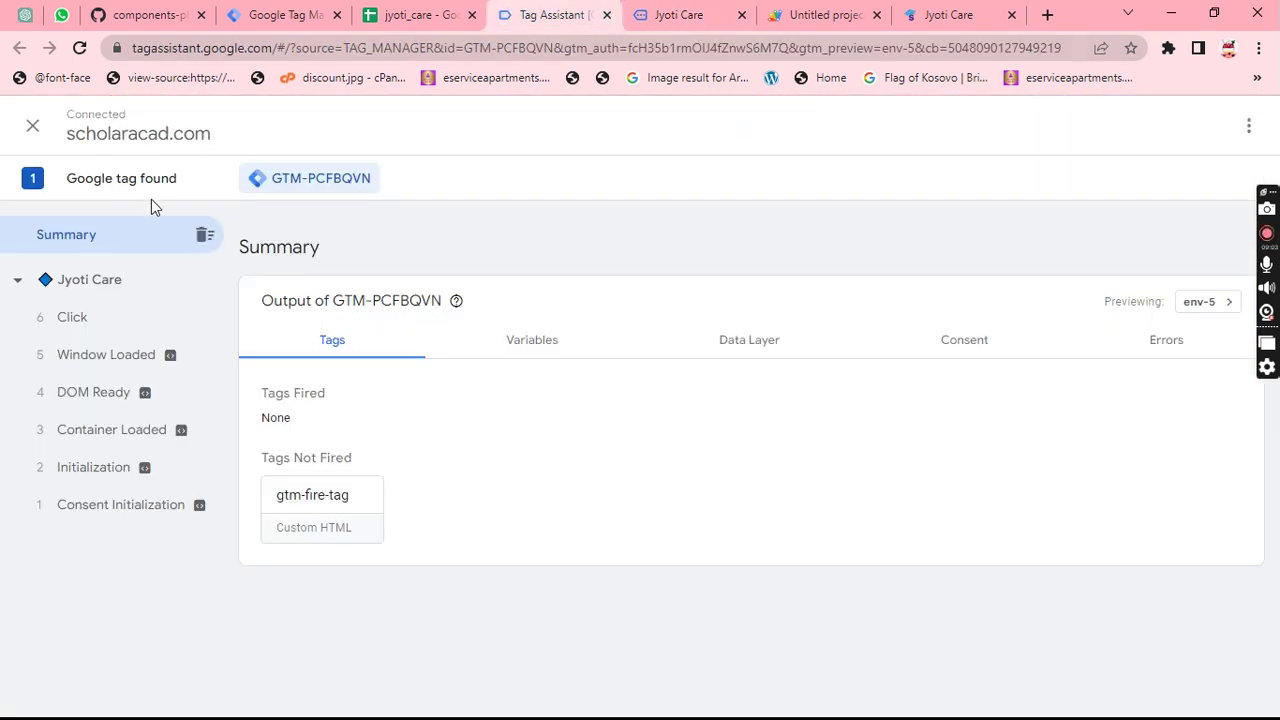
left_click(108, 320)
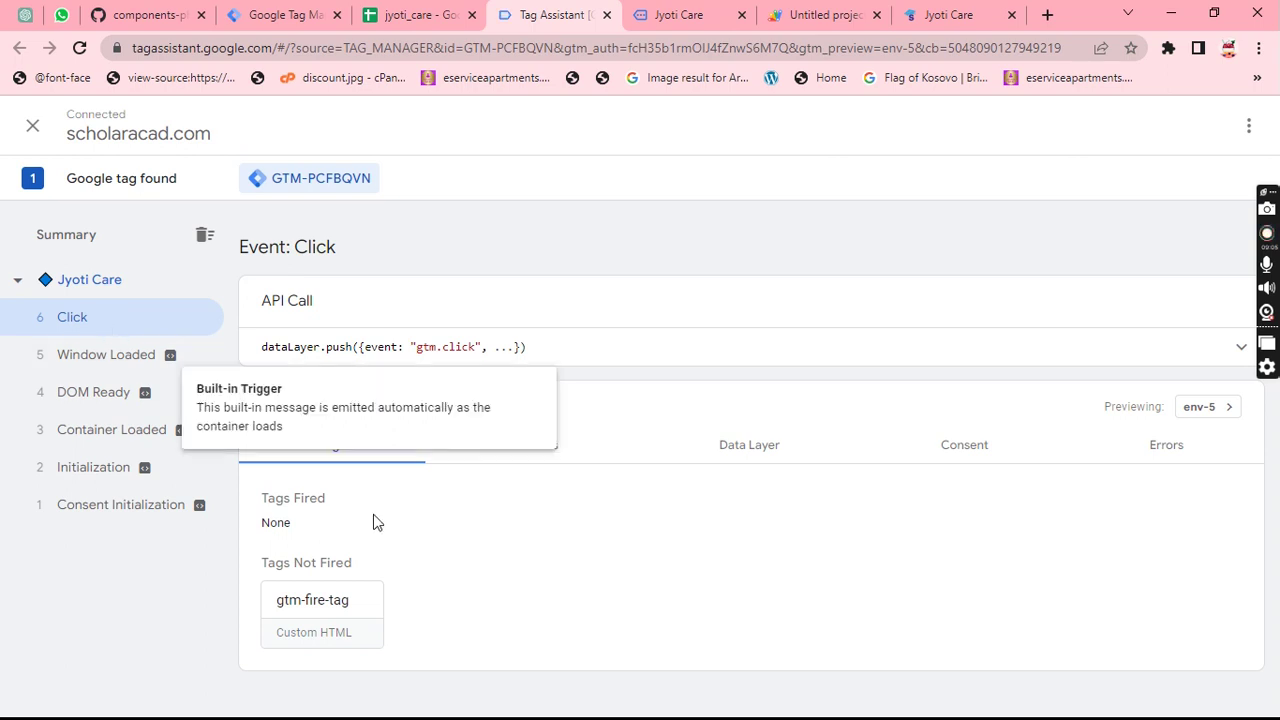
left_click(307, 605)
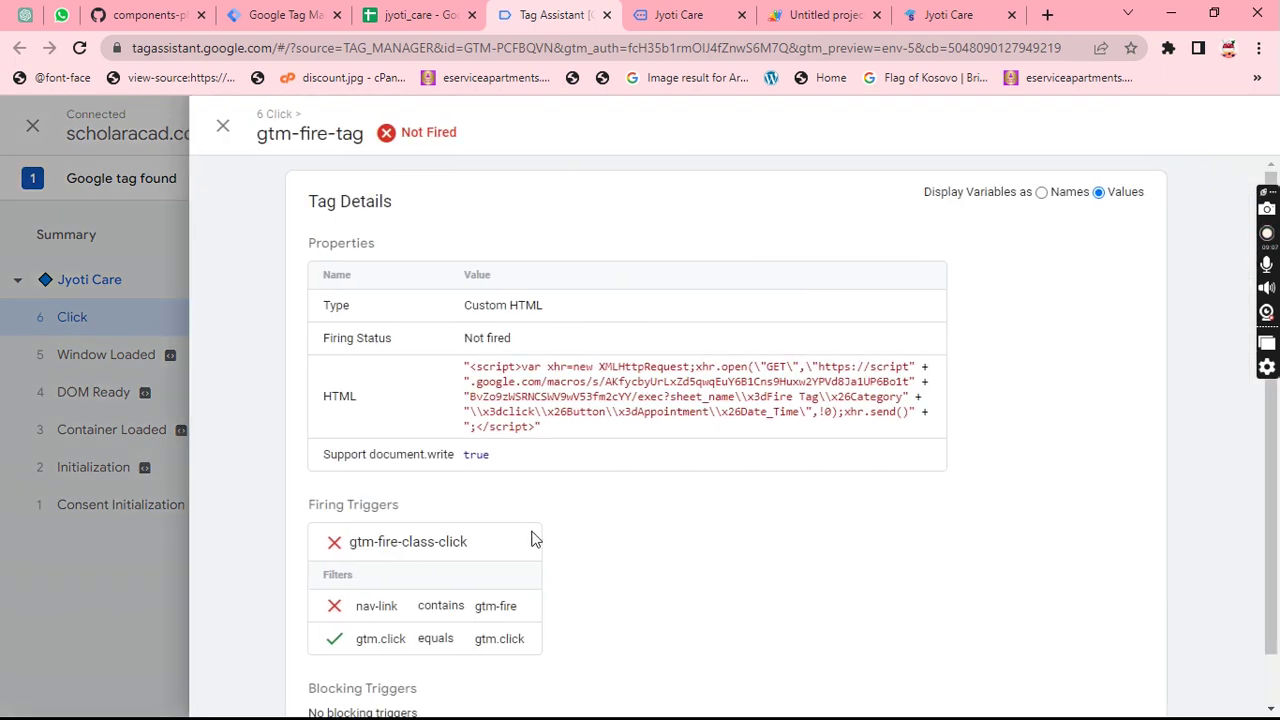
scroll(529, 534, "down", 1)
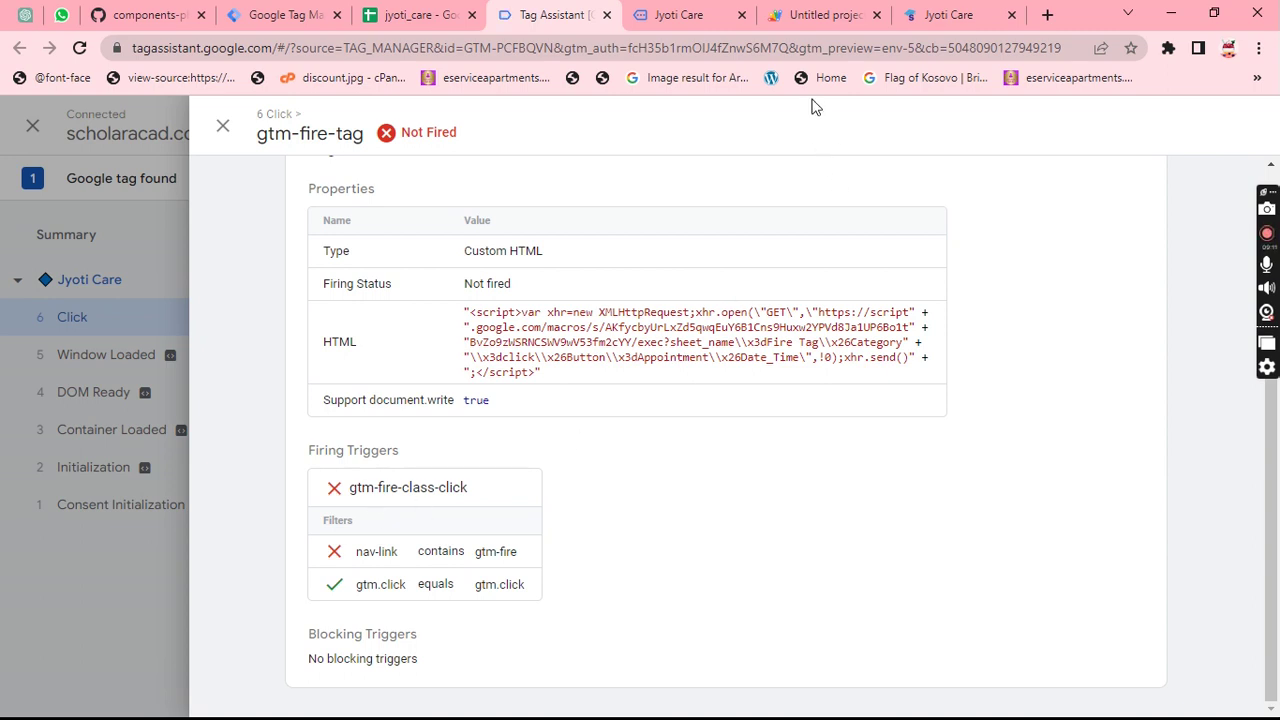
- Inspect the Appointment link in DevTools, confirming a nav-link inside a gtm-fire list item
left_click(678, 14)
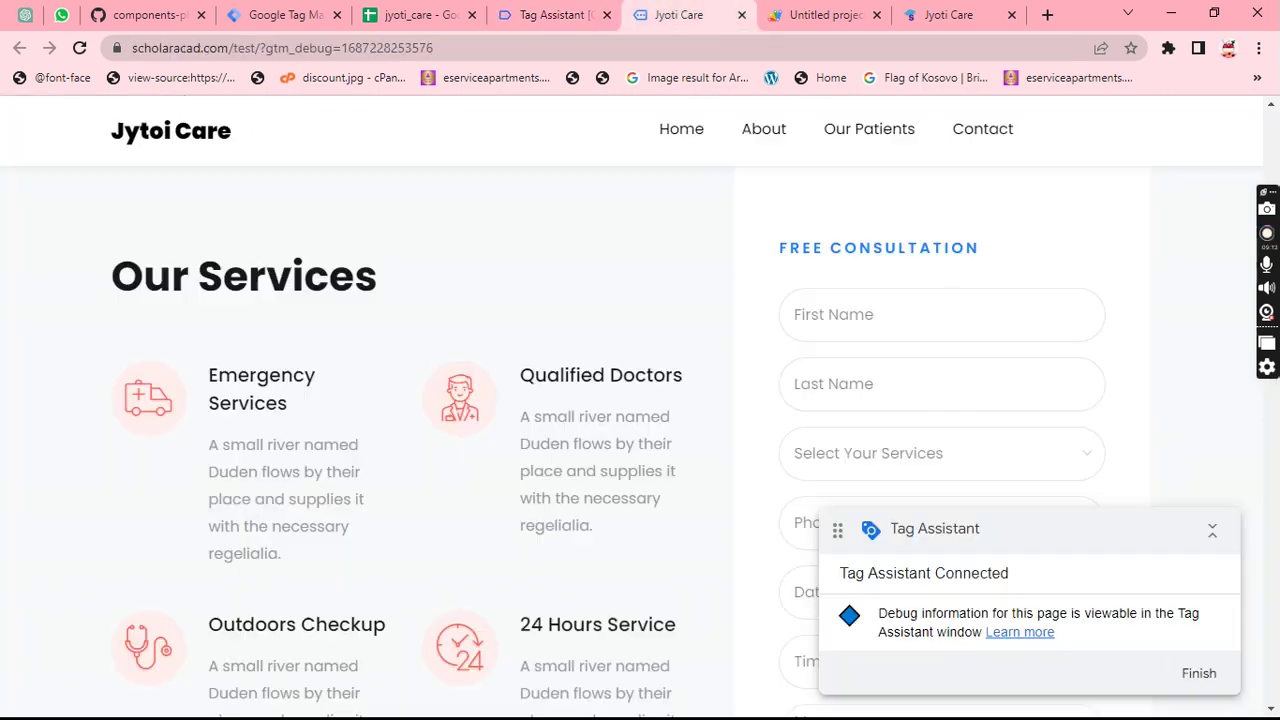
scroll(855, 285, "up", 5)
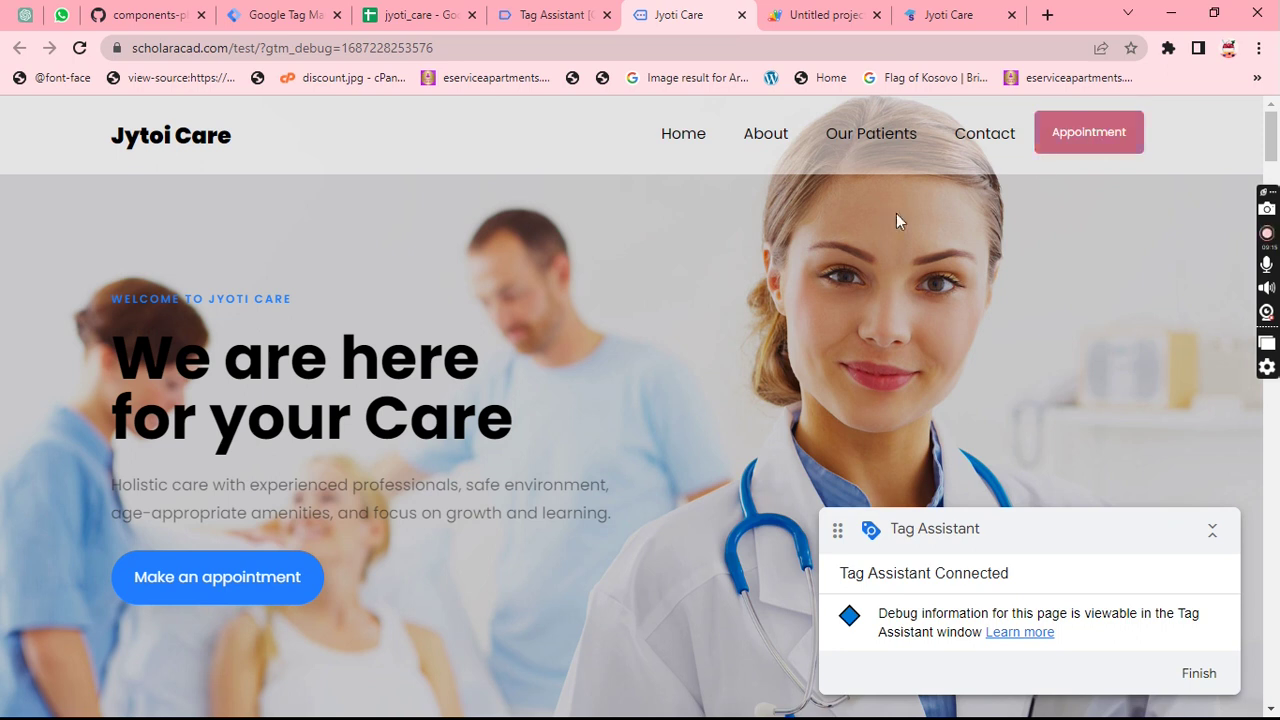
right_click(867, 233)
left_click(886, 524)
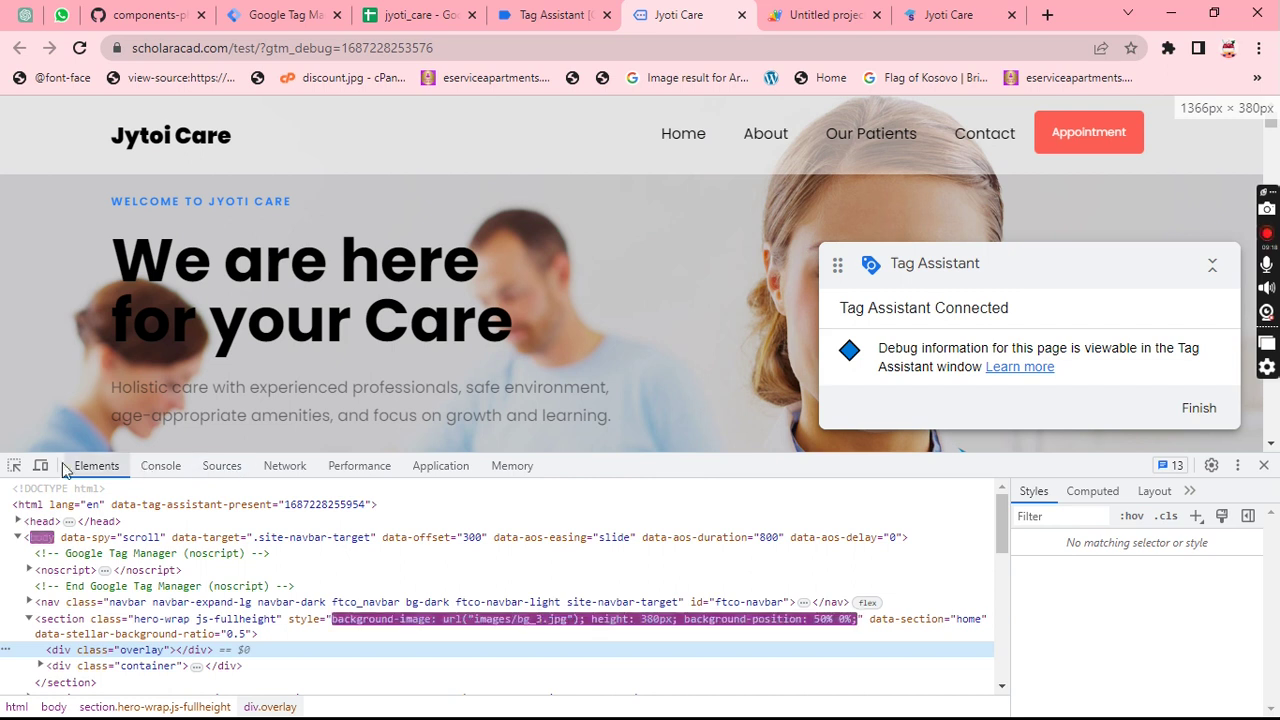
left_click(14, 465)
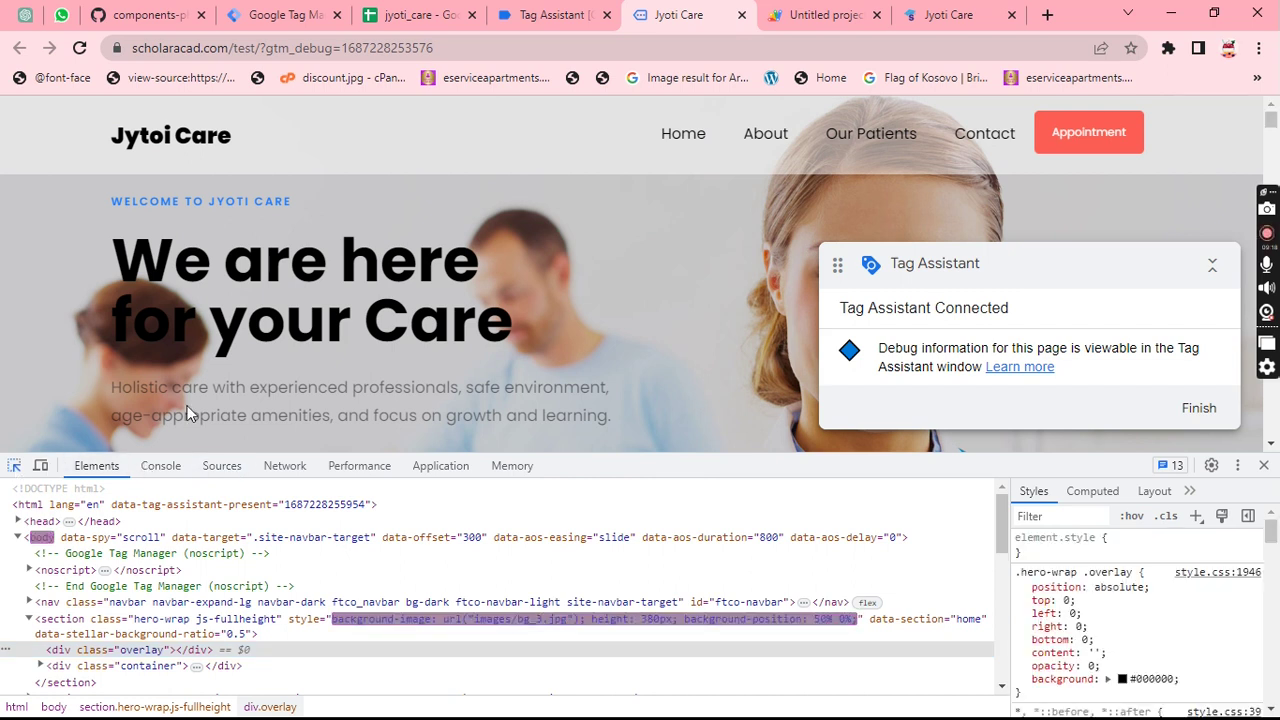
left_click(1089, 132)
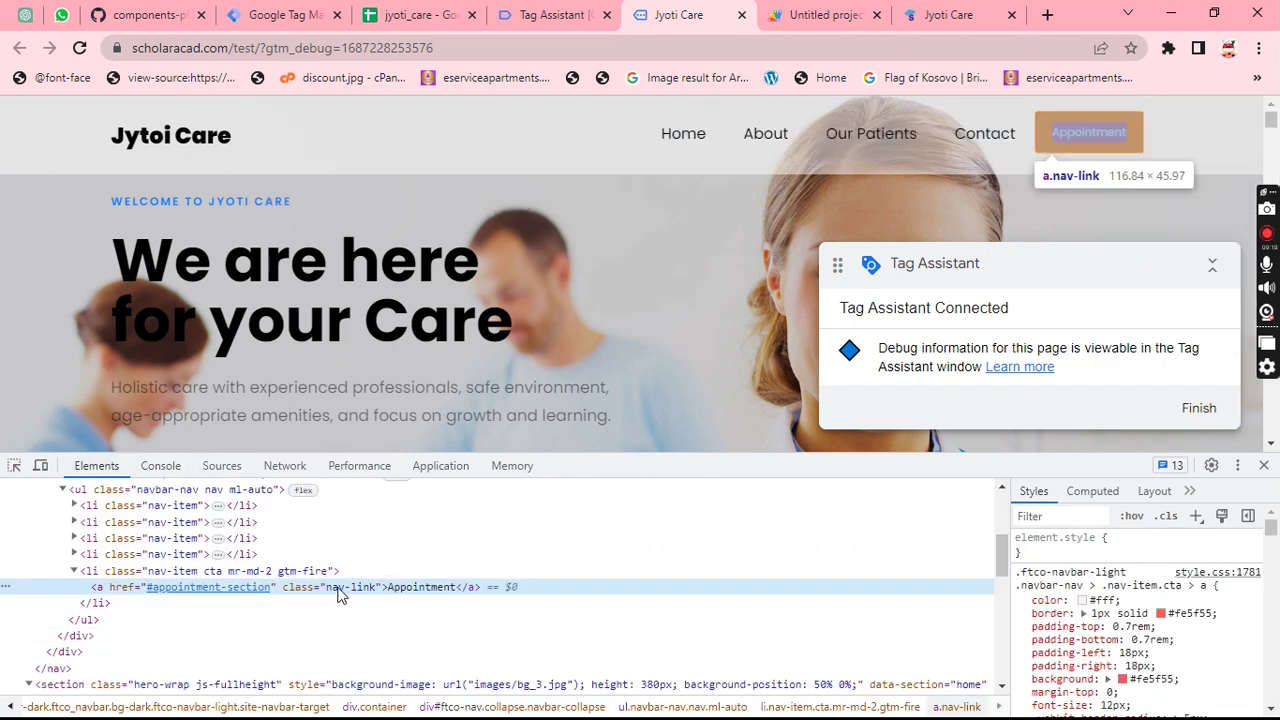
left_click(1264, 465)
- Test Make an appointment and open the fired gtm-fire-tag on the newest Click event
scroll(191, 528, "down", 1)
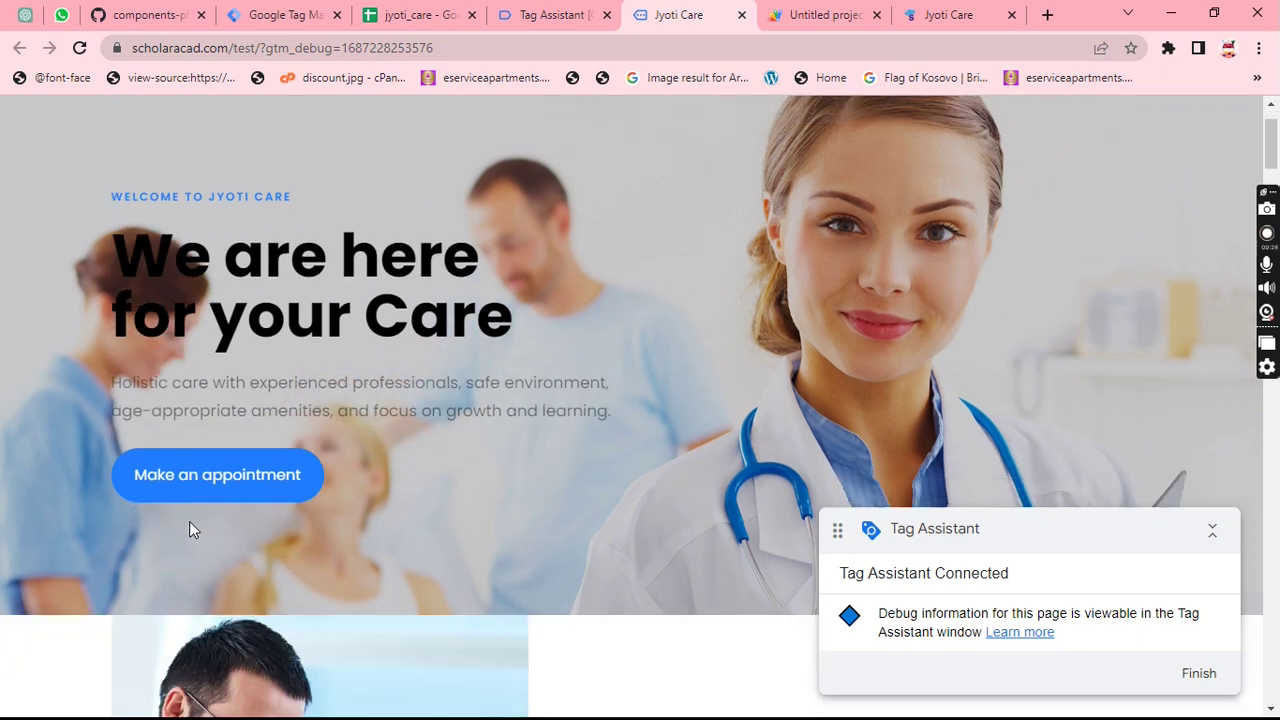
left_click(227, 395)
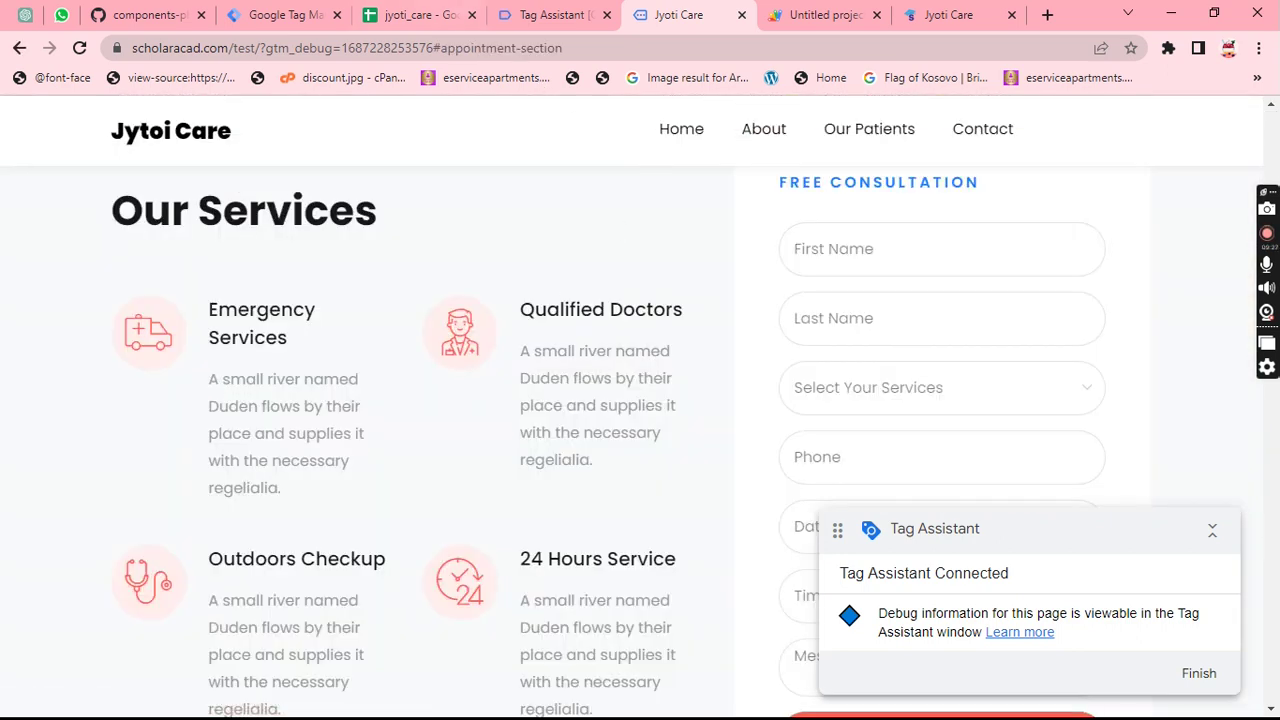
left_click(555, 14)
left_click(160, 303)
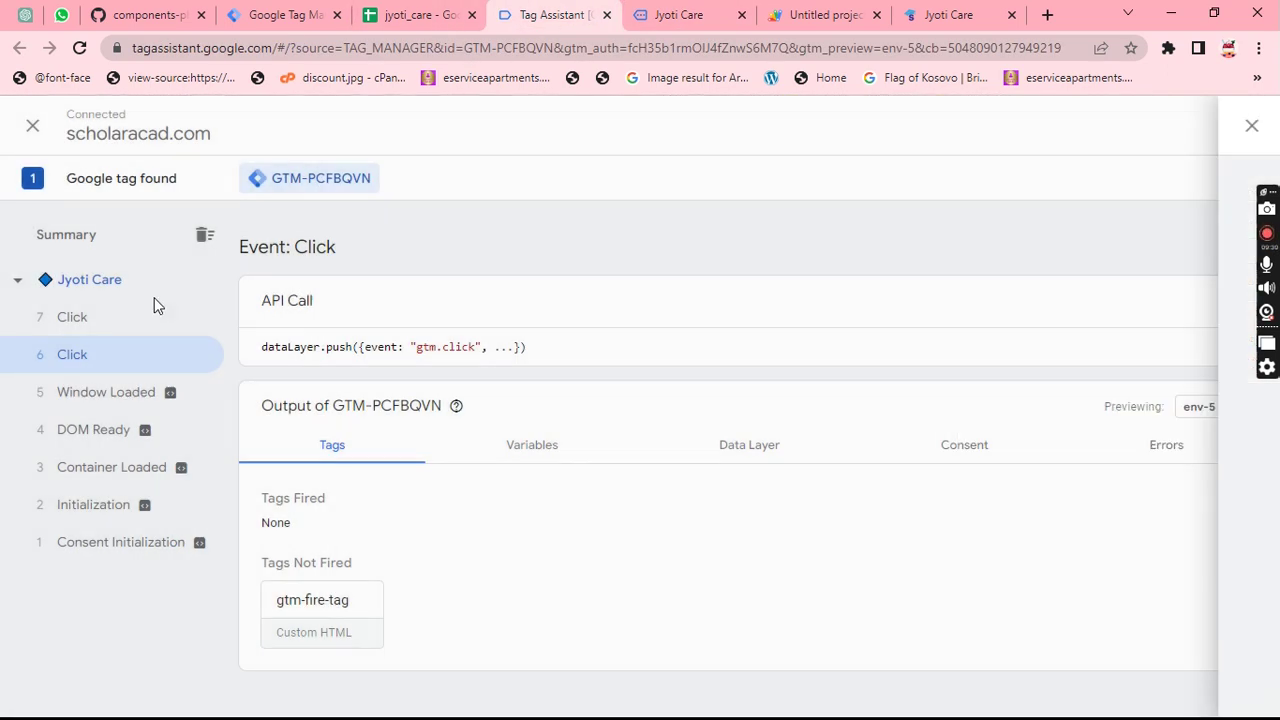
left_click(110, 322)
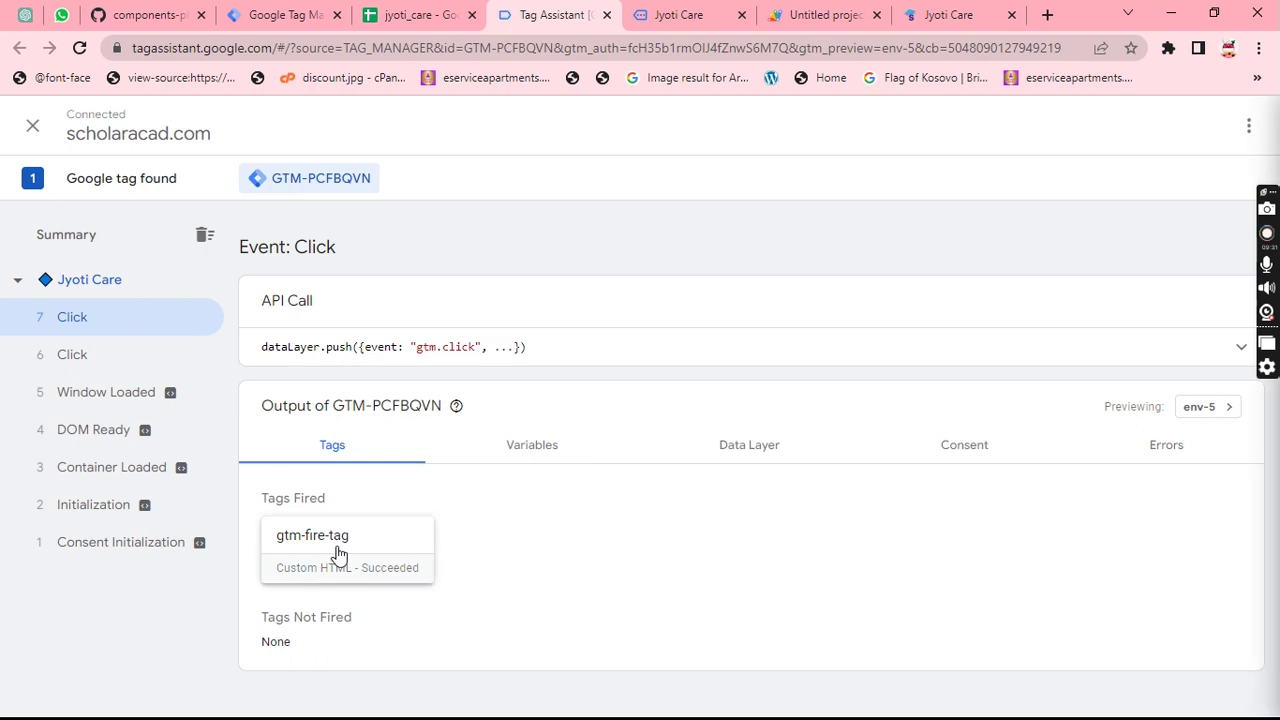
left_click(337, 552)
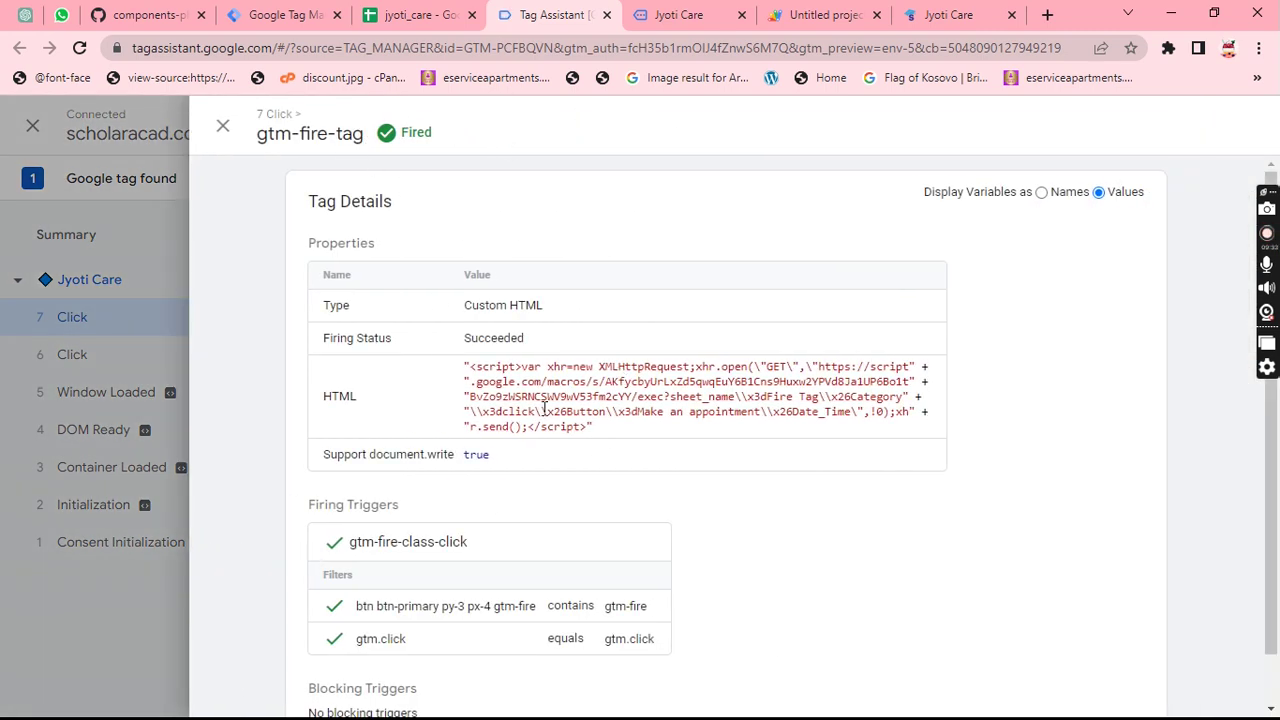
- Select the tag's HTML code and check the jyoti_care sheet for the new row
scroll(580, 385, "down", 1)
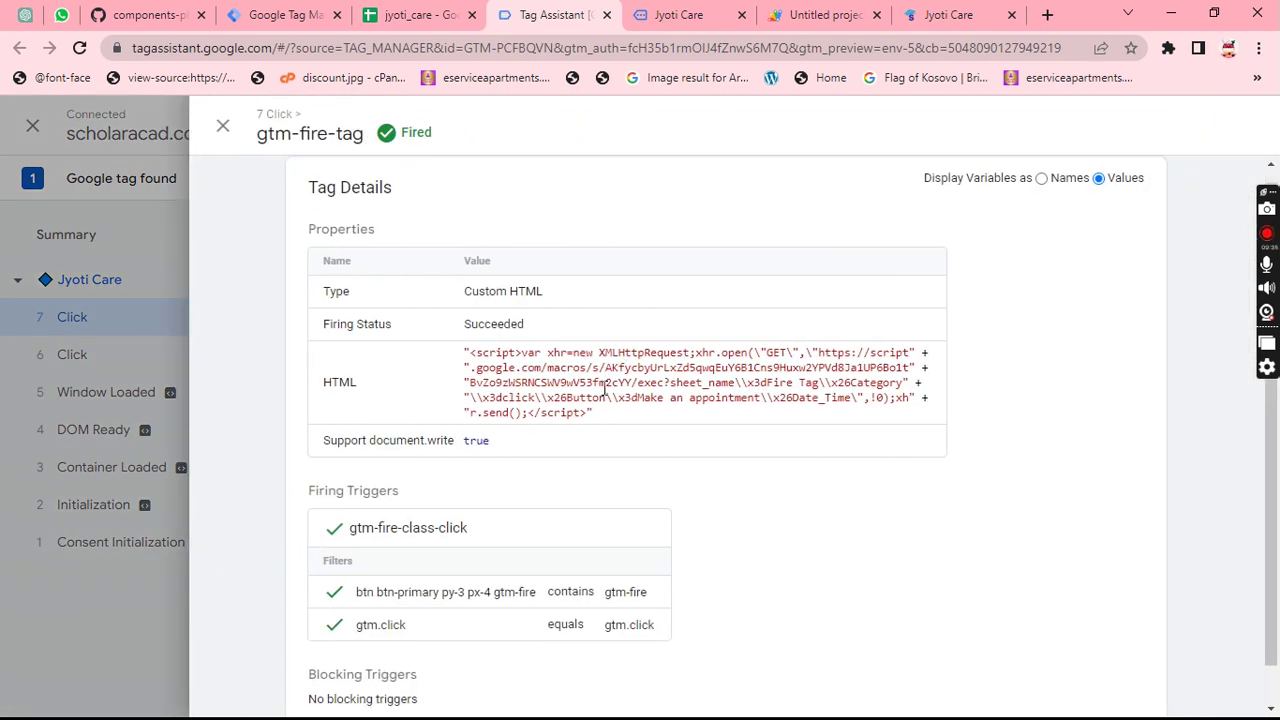
left_click_drag(465, 316, 574, 370)
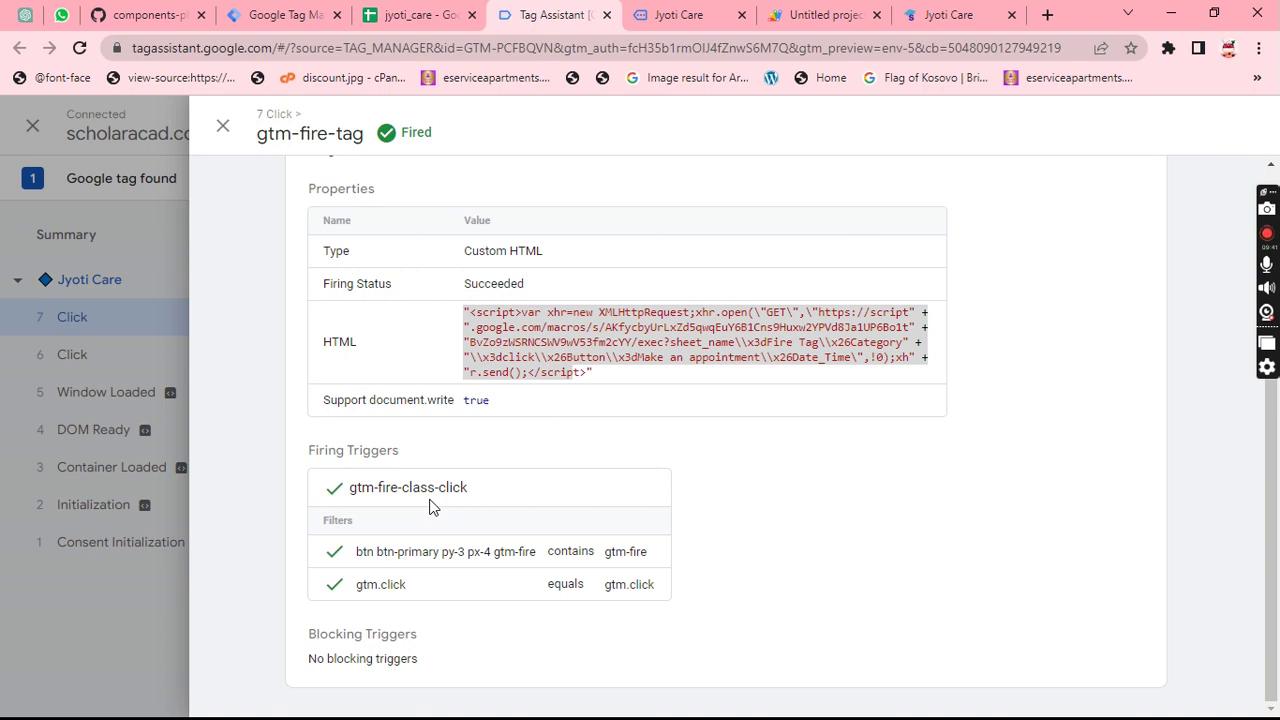
left_click(415, 15)
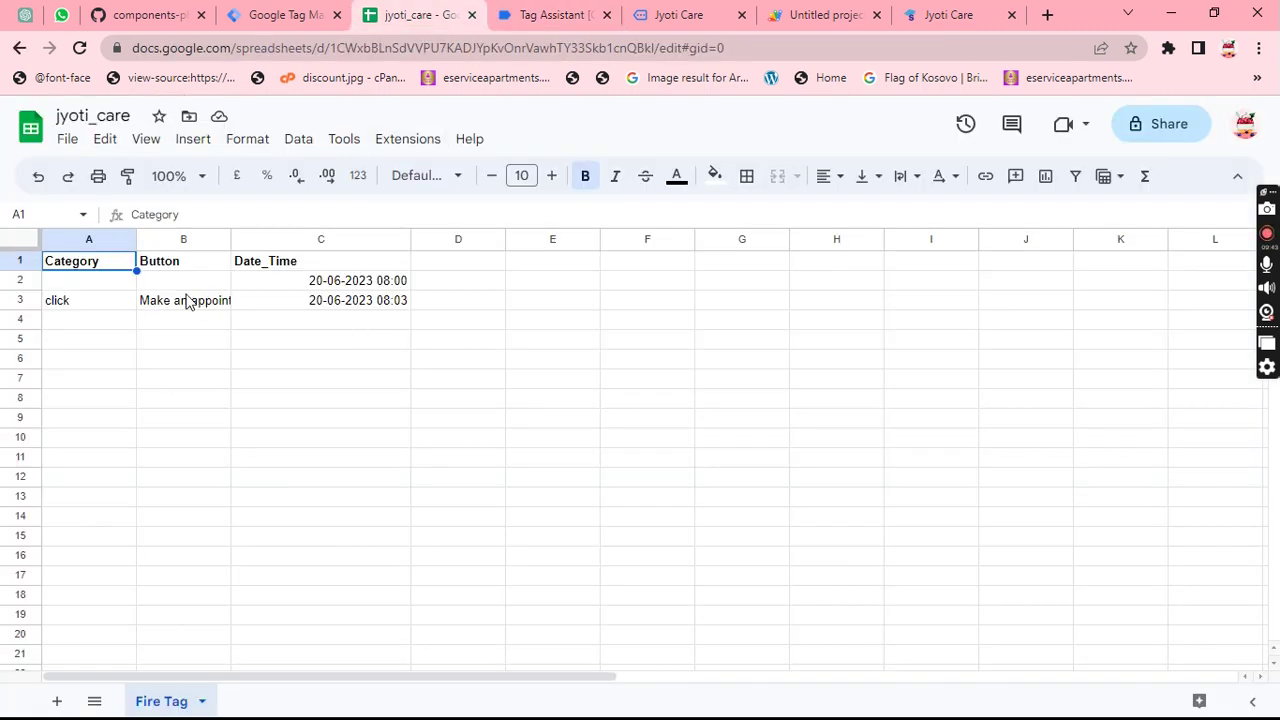
- Widen column B to fit 'Make an appointment' and check row 3's logged values
left_click_drag(231, 240, 302, 240)
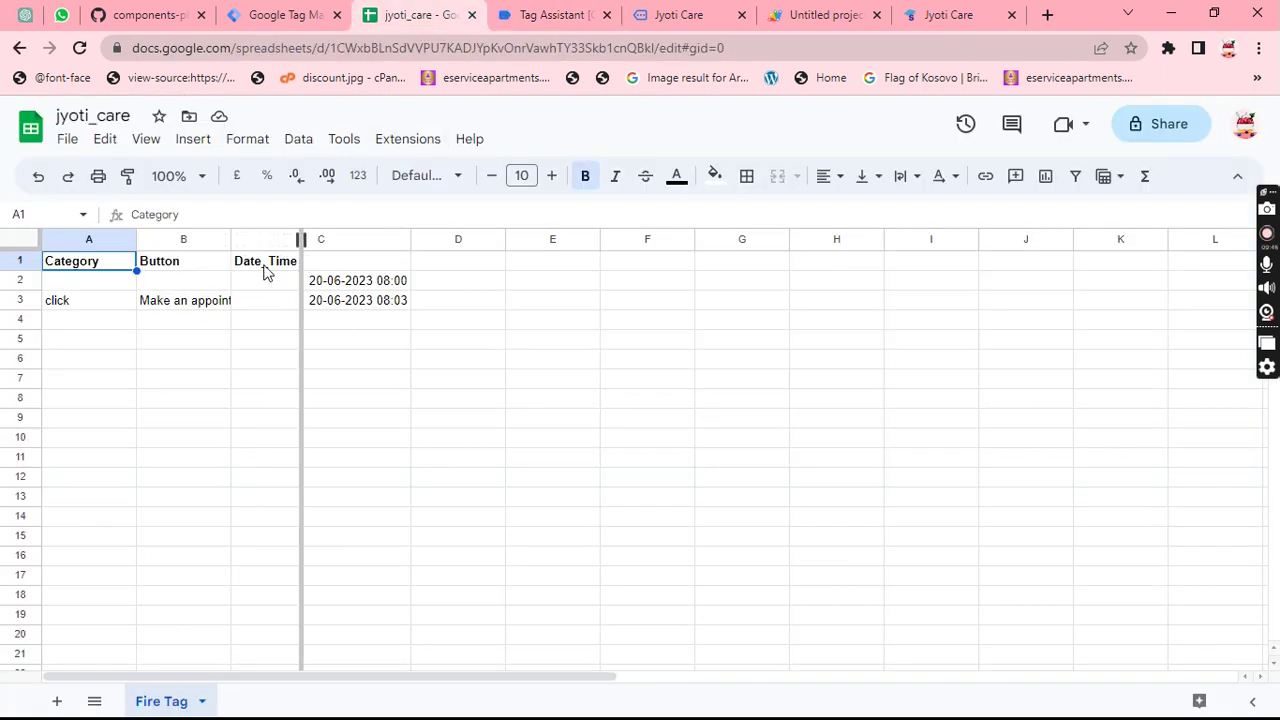
left_click(200, 302)
left_click(118, 302)
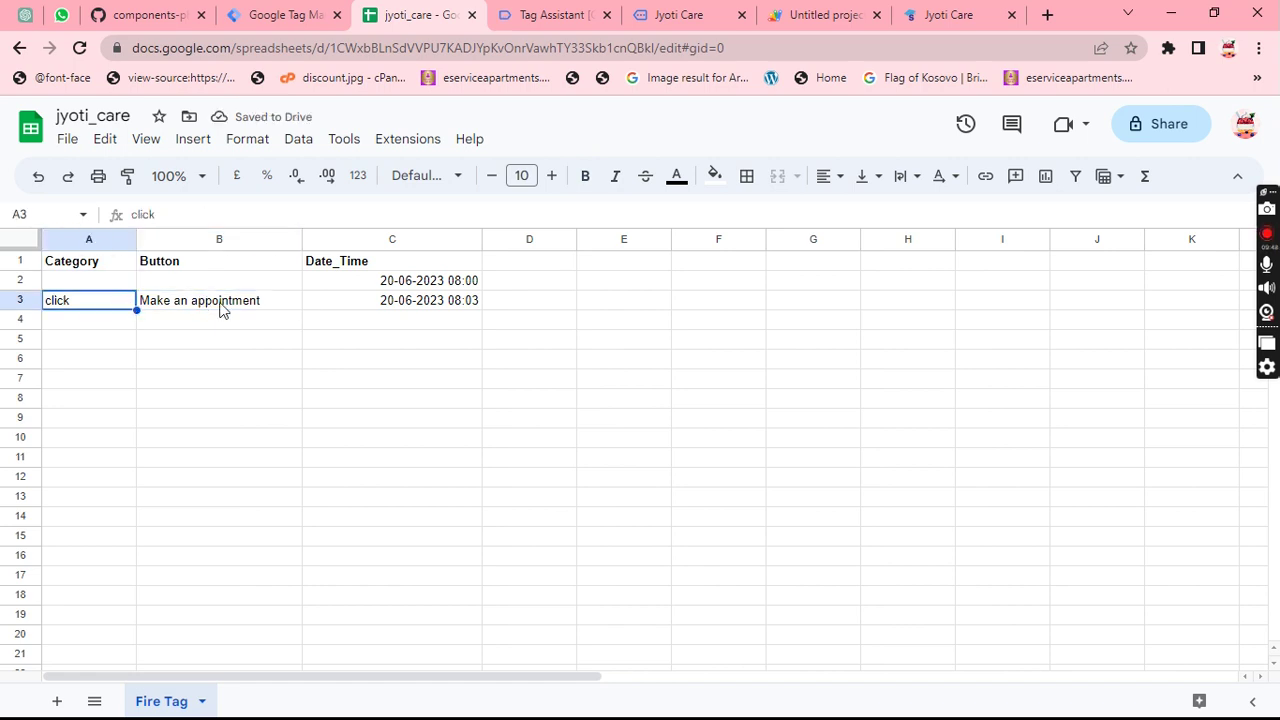
left_click(352, 296)
left_click(336, 380)
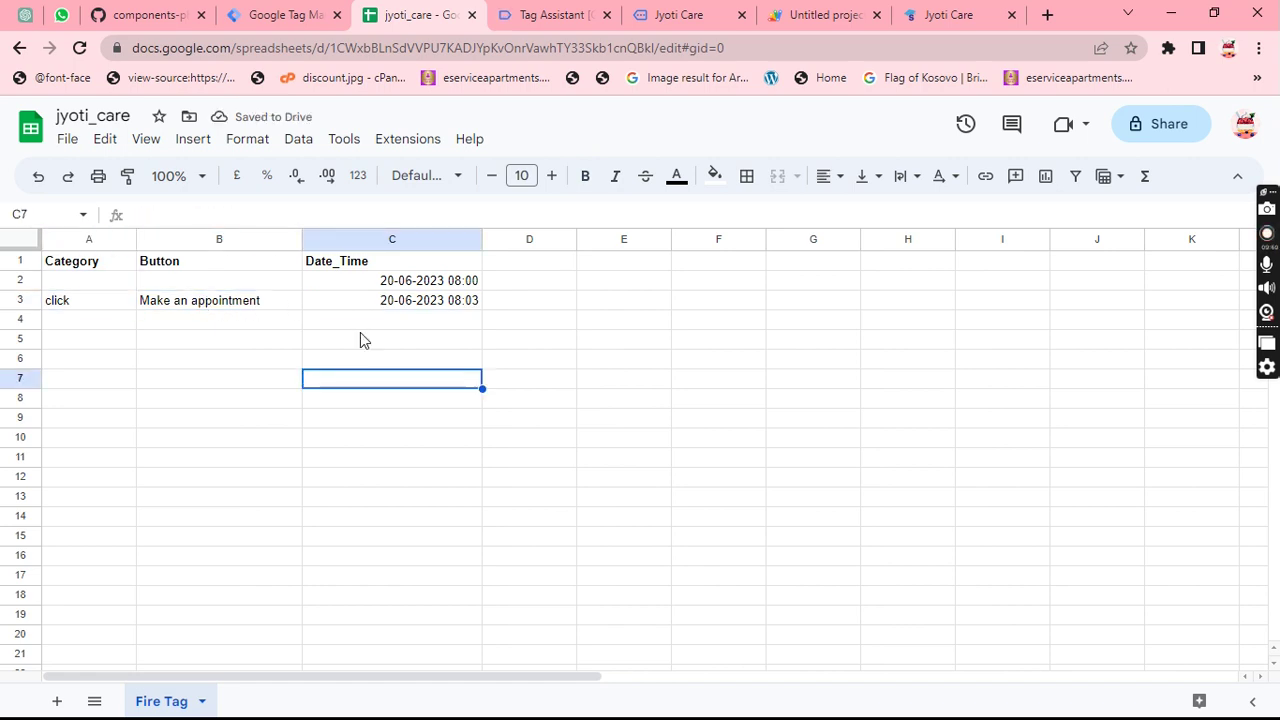
- Go back to the Tag Assistant session and close the gtm-fire-tag details panel
left_click(300, 15)
left_click(368, 16)
left_click(550, 15)
left_click(223, 117)
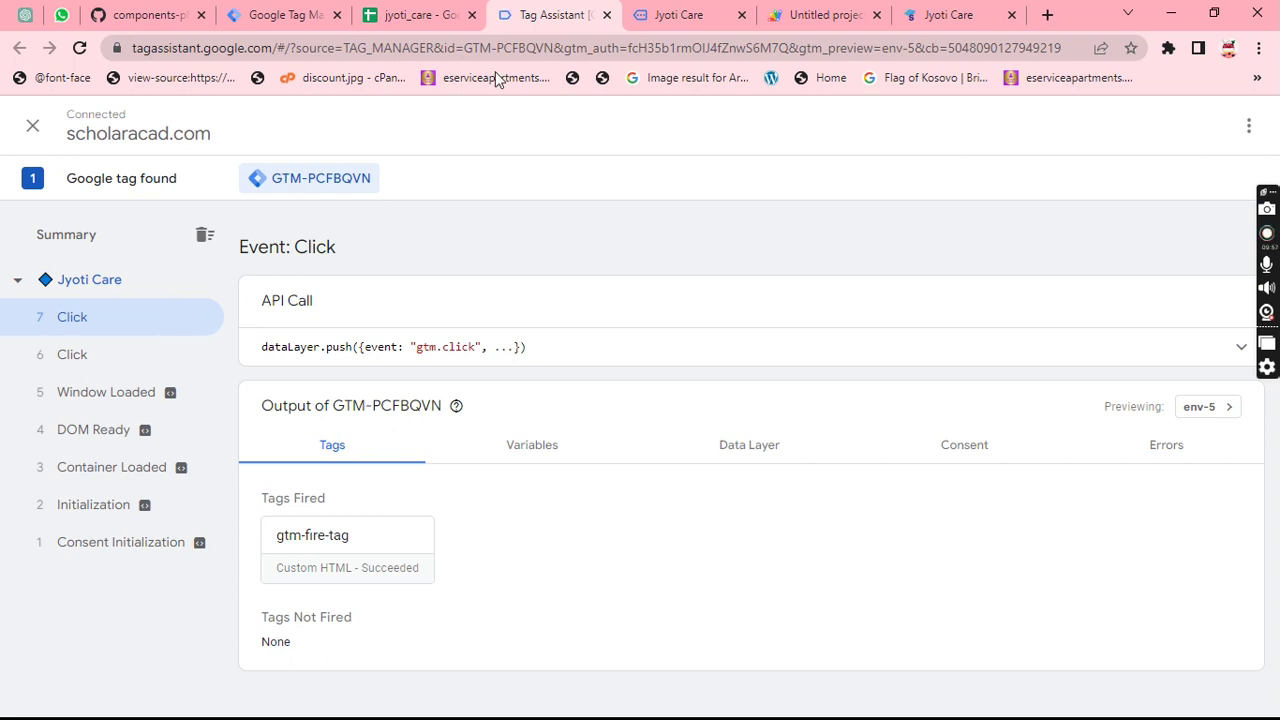
- Submit the site's Send Message form and find row 4 logged with an undefined Button
left_click(675, 14)
left_click(820, 14)
left_click(675, 14)
scroll(781, 399, "up", 5)
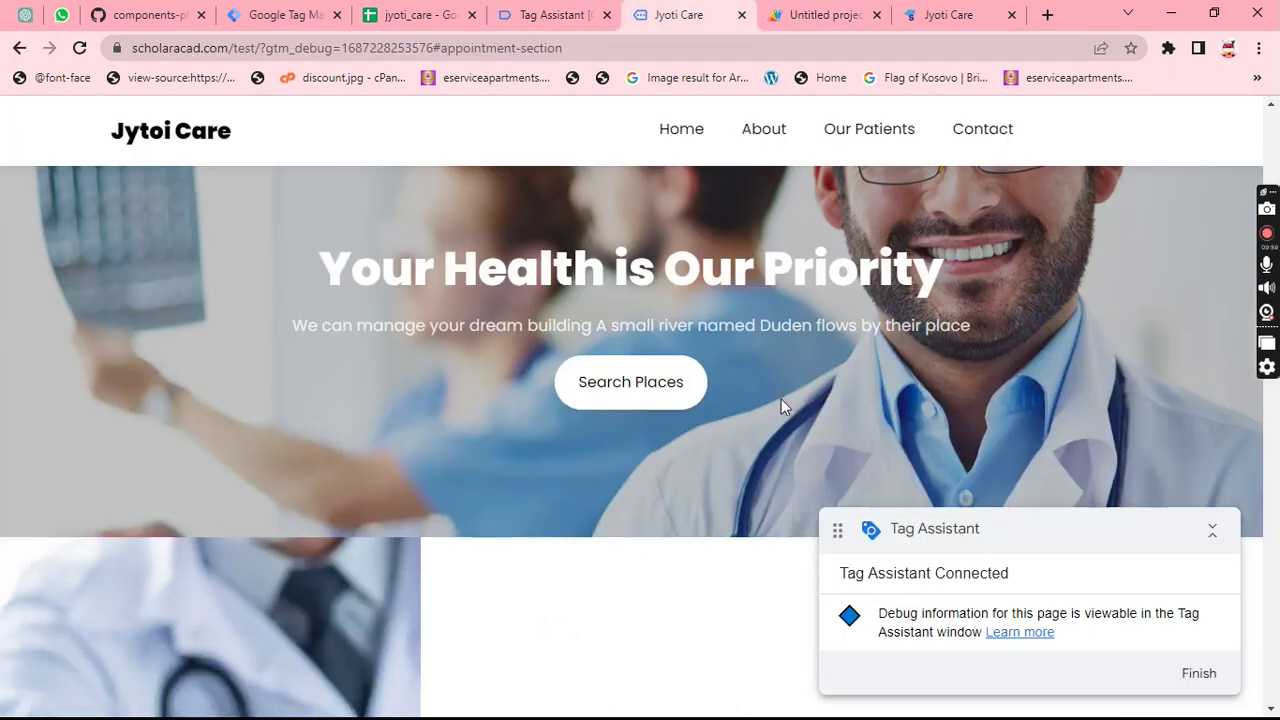
scroll(800, 390, "up", 3)
scroll(780, 386, "down", 6)
scroll(795, 386, "down", 3)
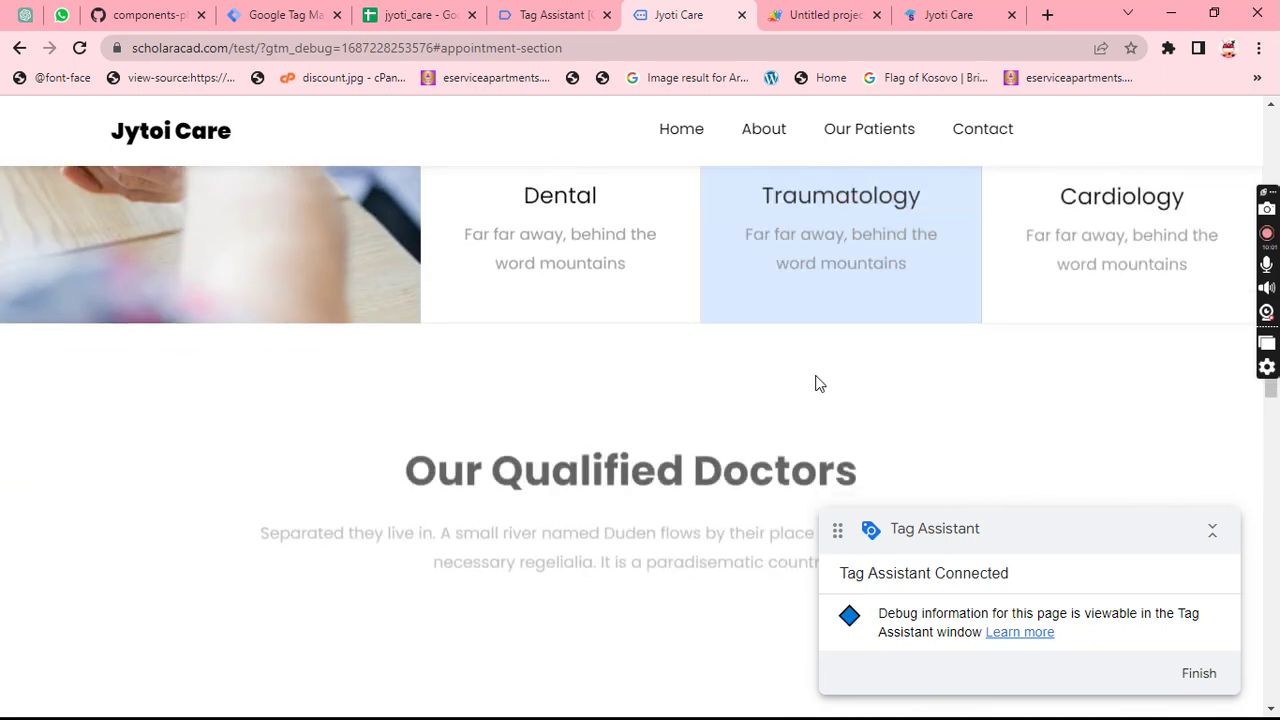
scroll(816, 382, "down", 5)
scroll(814, 380, "down", 4)
scroll(805, 375, "down", 4)
scroll(799, 369, "down", 4)
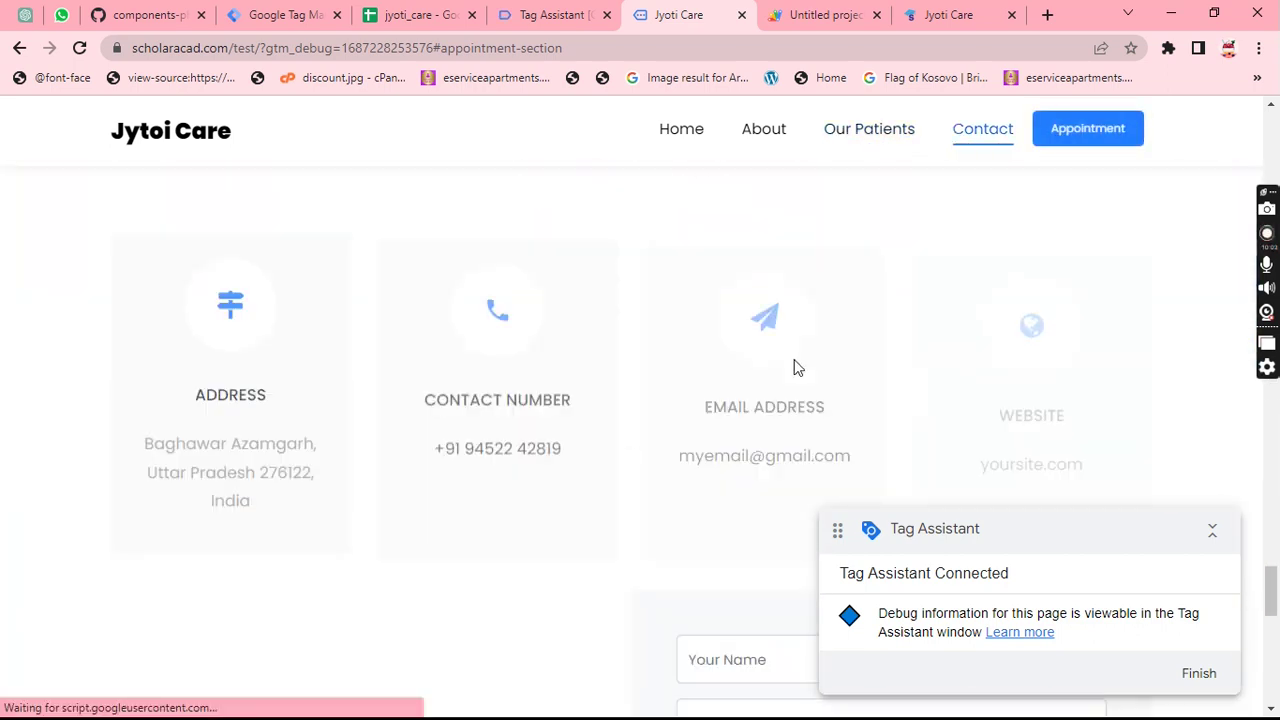
scroll(785, 360, "down", 5)
scroll(772, 365, "down", 2)
left_click(769, 373)
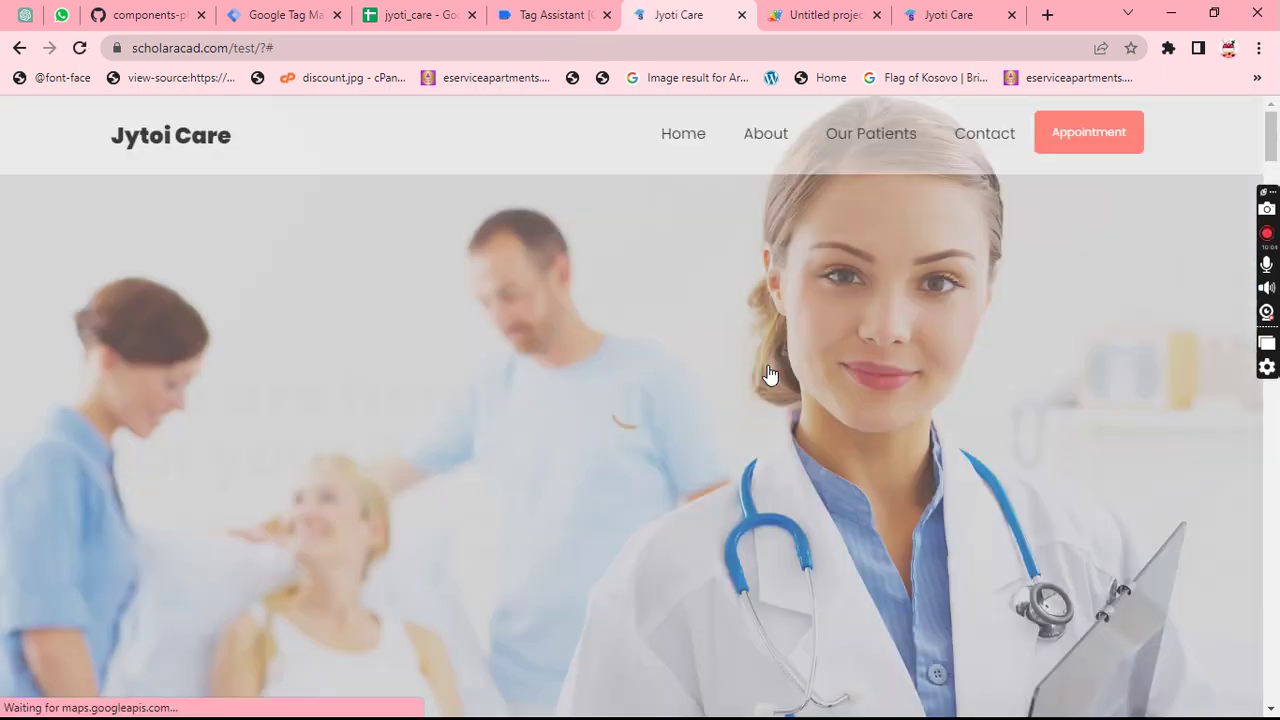
left_click(420, 15)
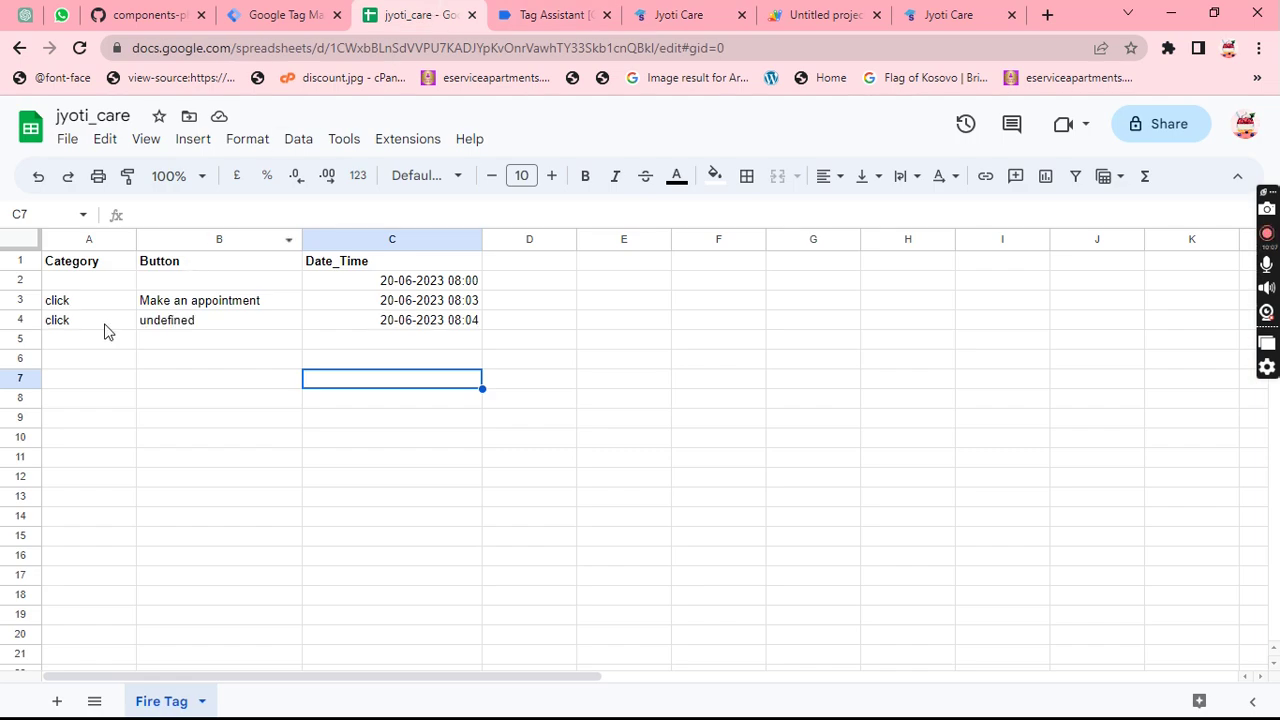
left_click(178, 330)
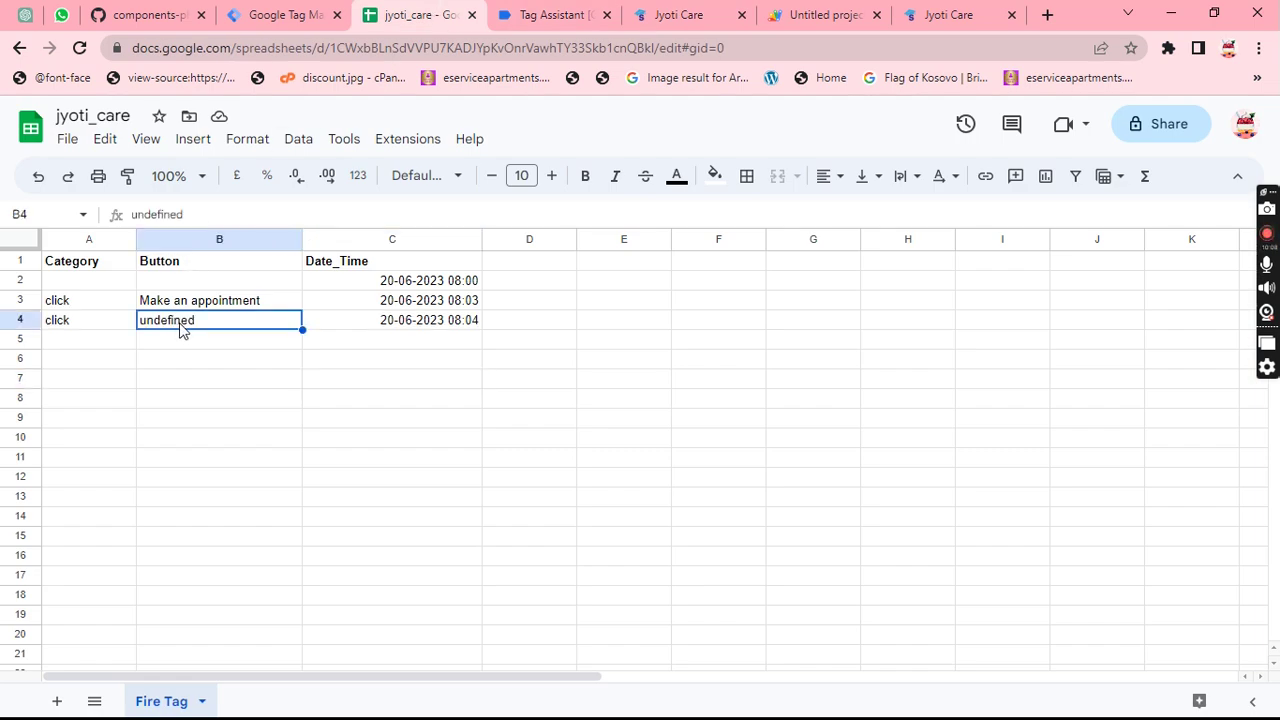
- Open gtm-fire-tag for 8 Click and display its variables as Names
left_click(545, 17)
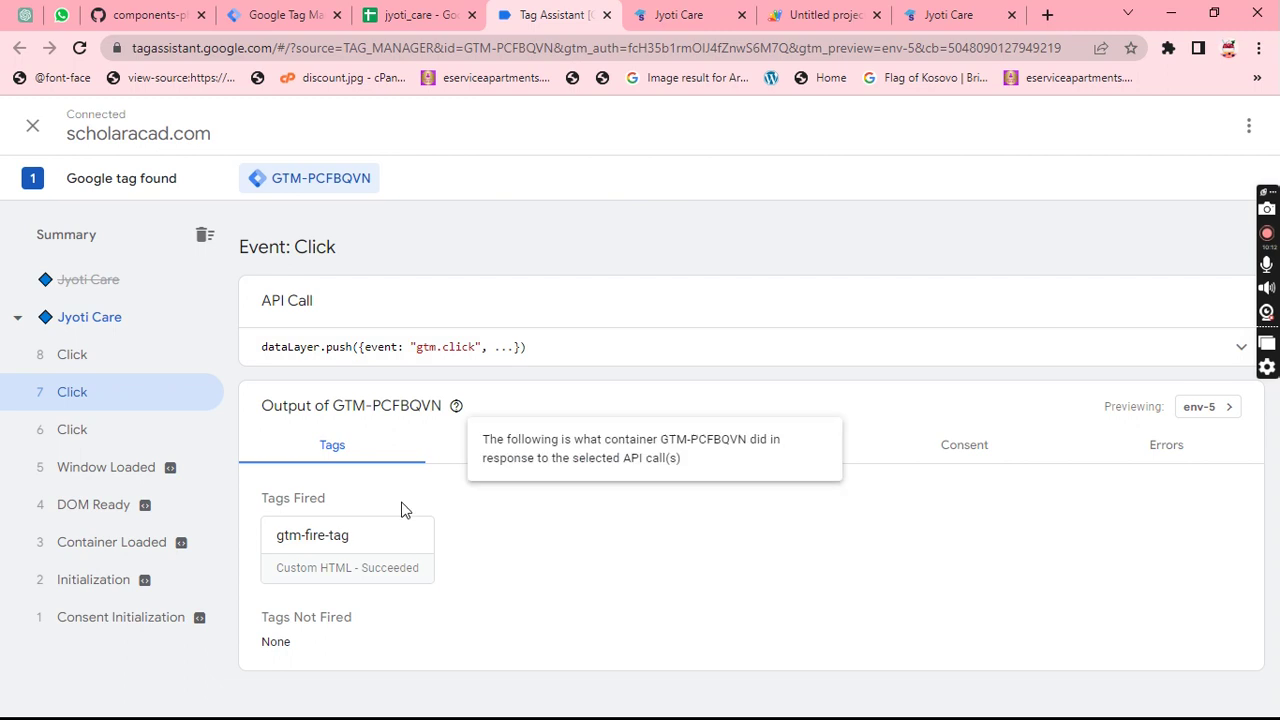
left_click(102, 357)
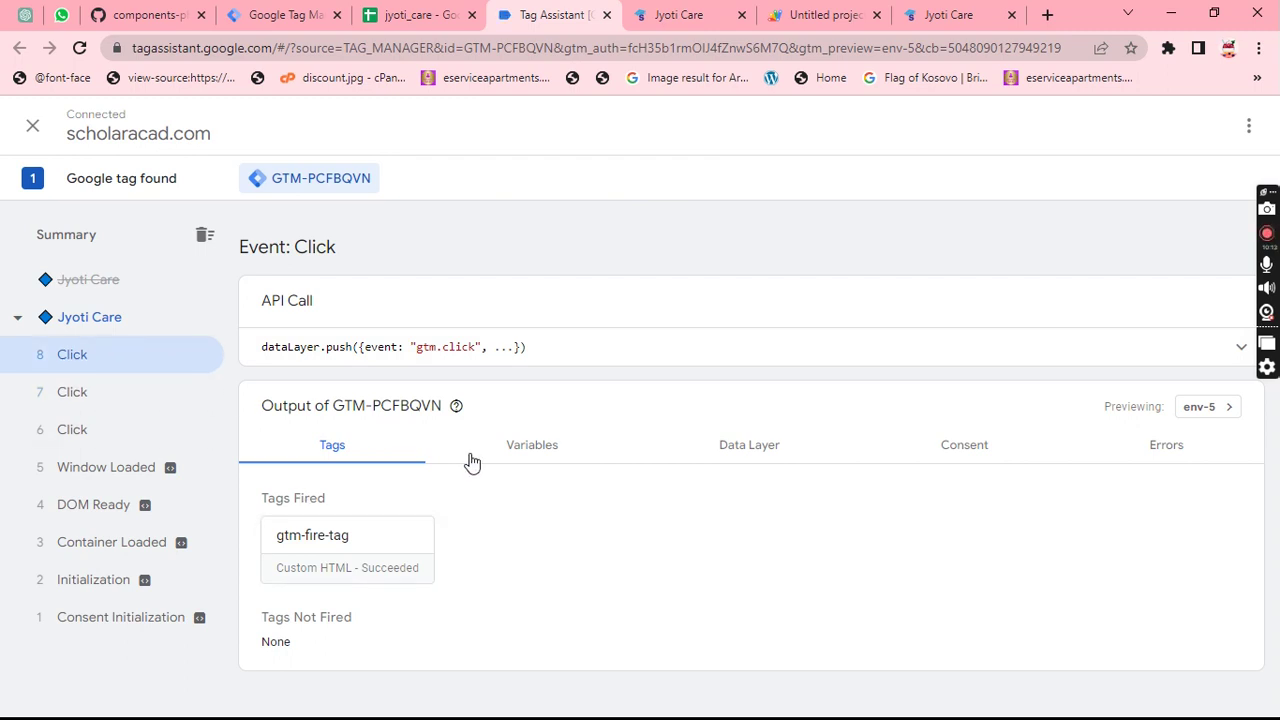
left_click(338, 568)
scroll(500, 530, "down", 1)
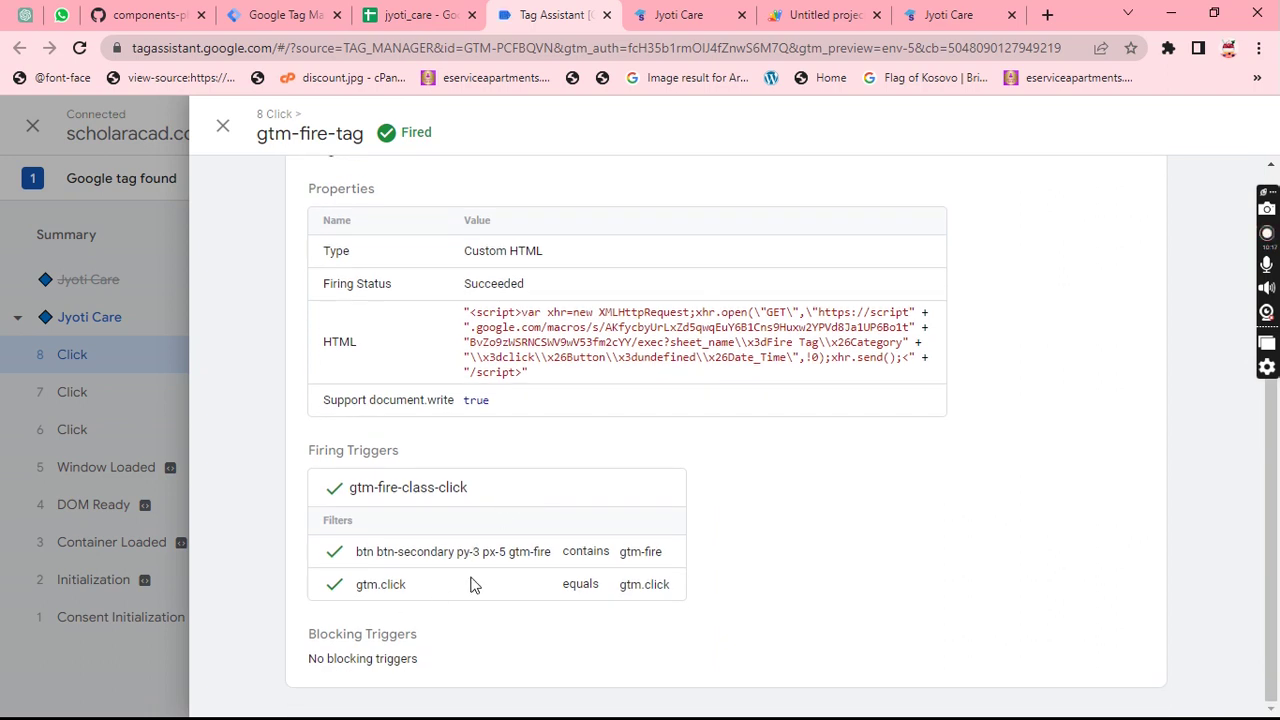
scroll(1010, 263, "up", 1)
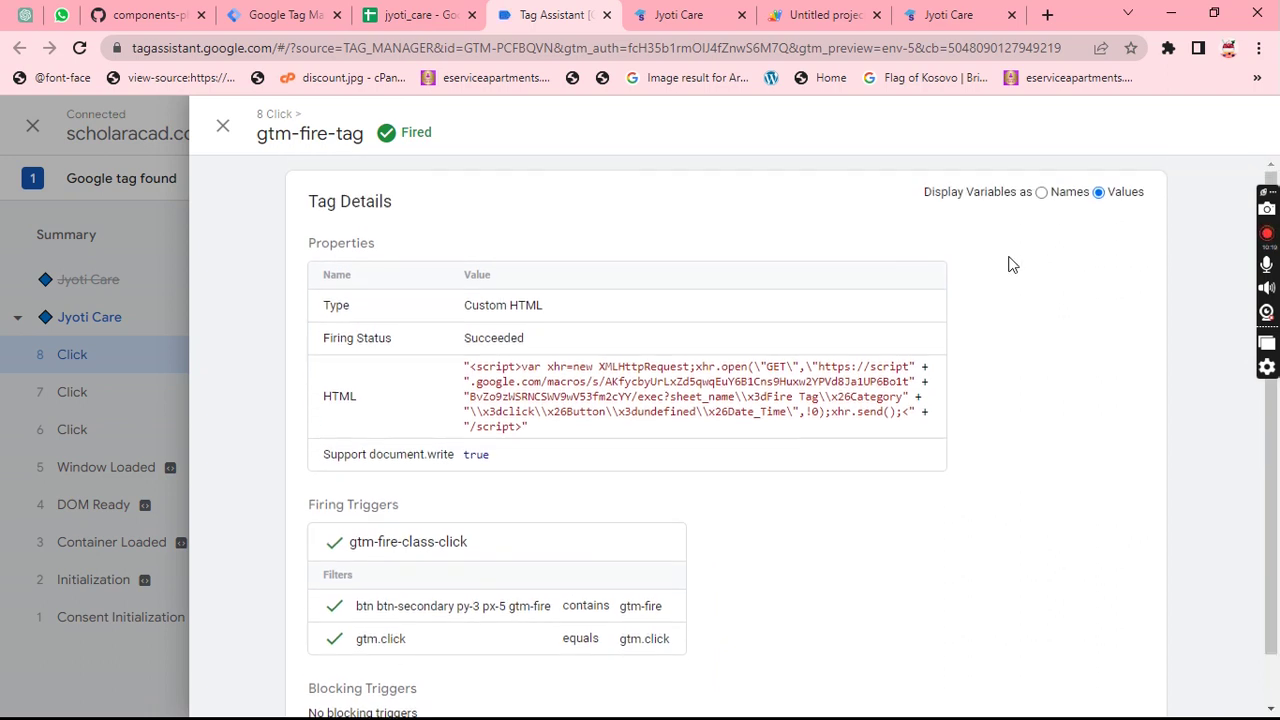
left_click(1041, 192)
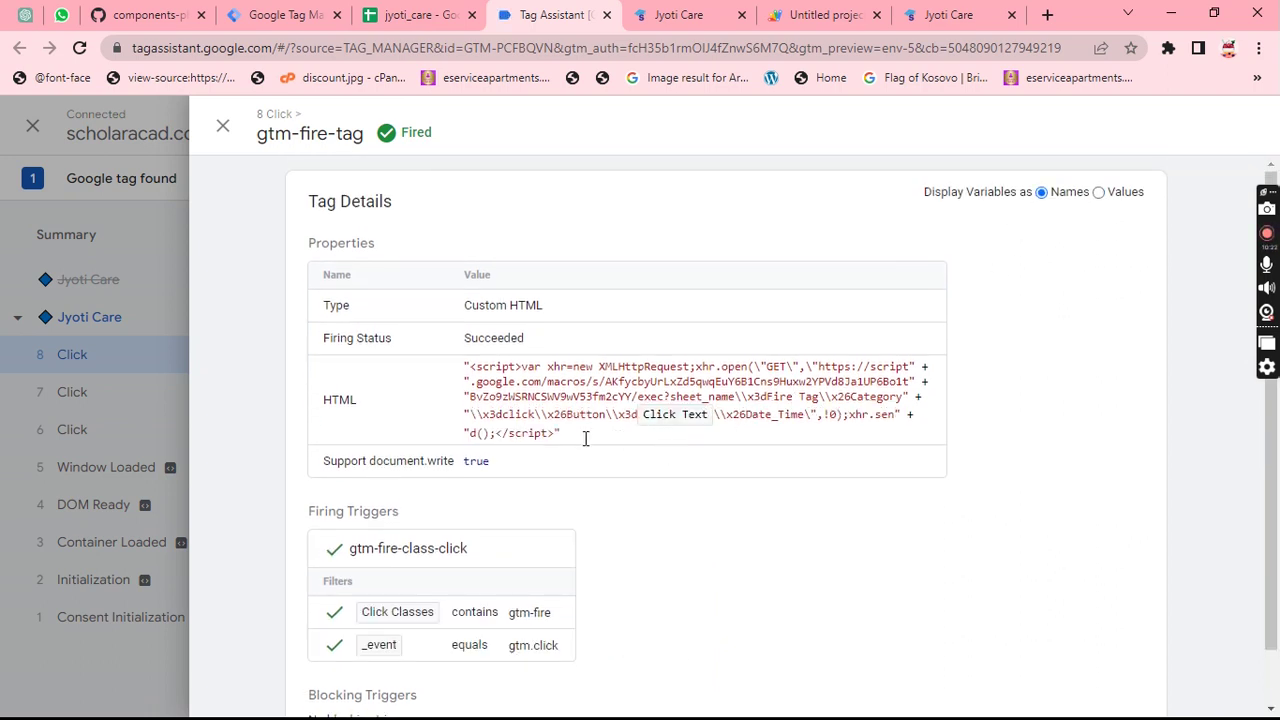
scroll(461, 502, "down", 1)
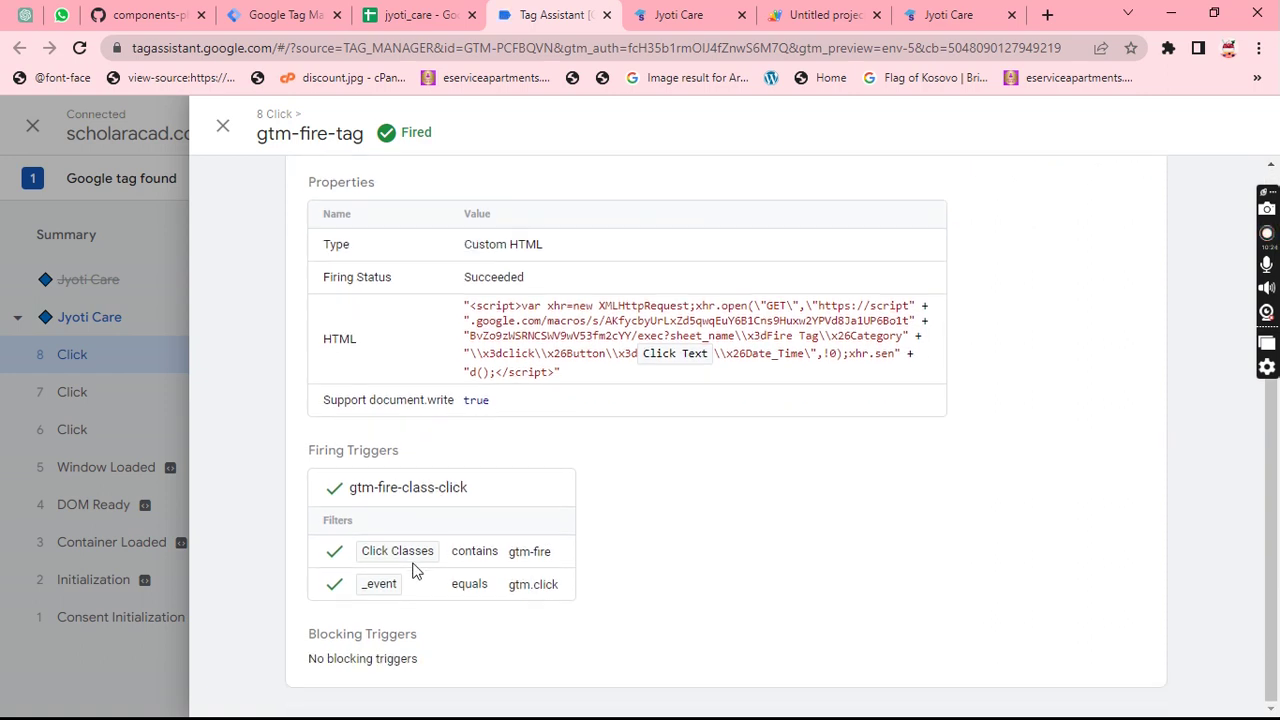
scroll(1014, 266, "up", 1)
- Trigger tracked clicks on the site's Contact us and Book now buttons
left_click(820, 14)
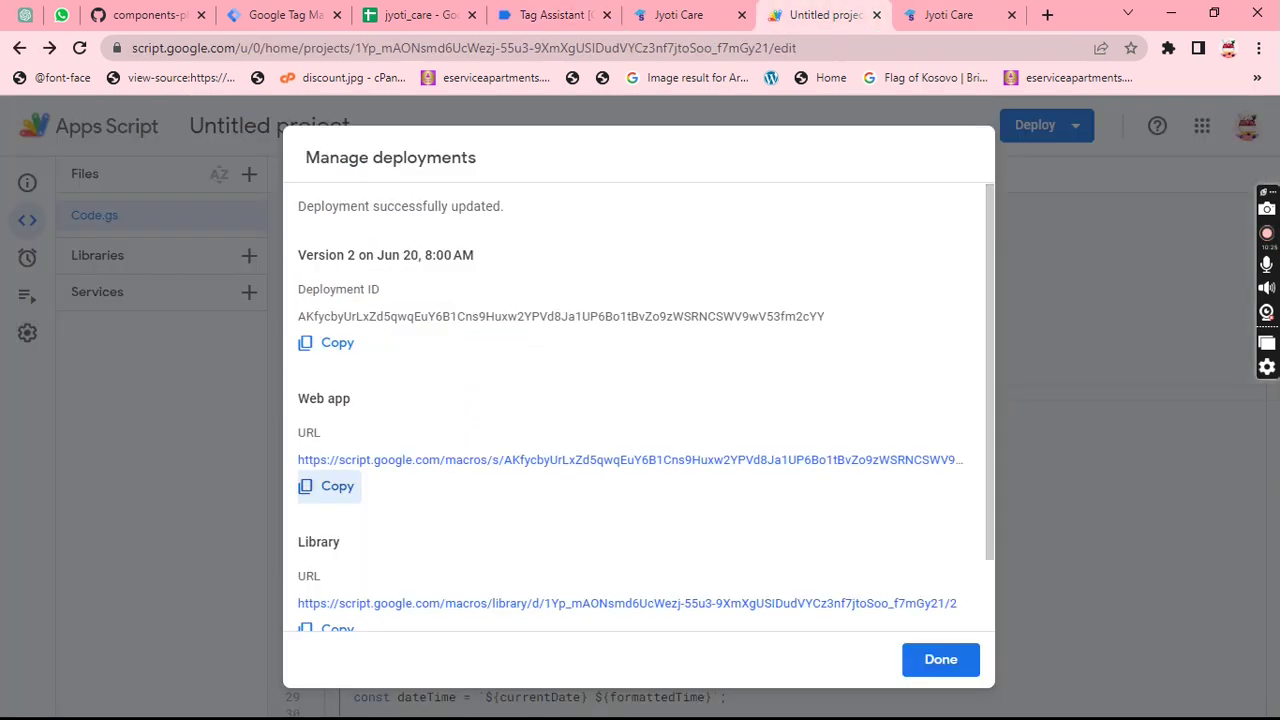
left_click(948, 14)
scroll(876, 340, "down", 10)
scroll(869, 343, "up", 3)
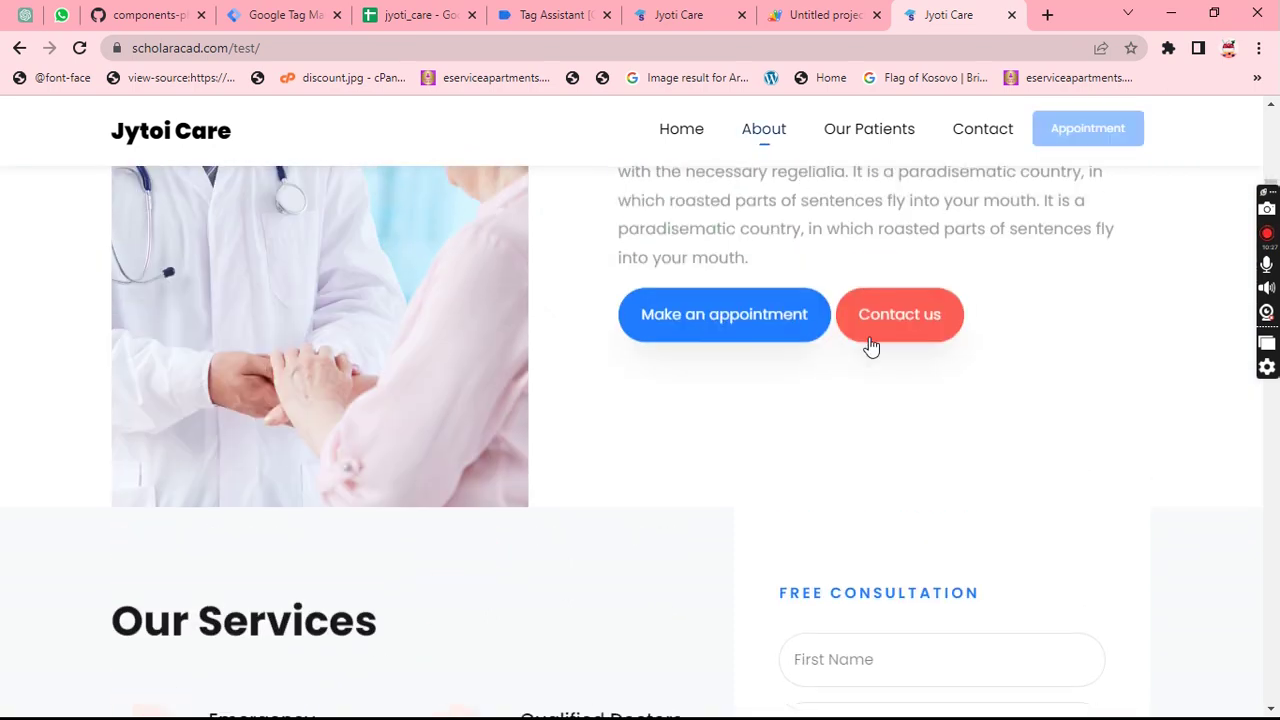
left_click(711, 341)
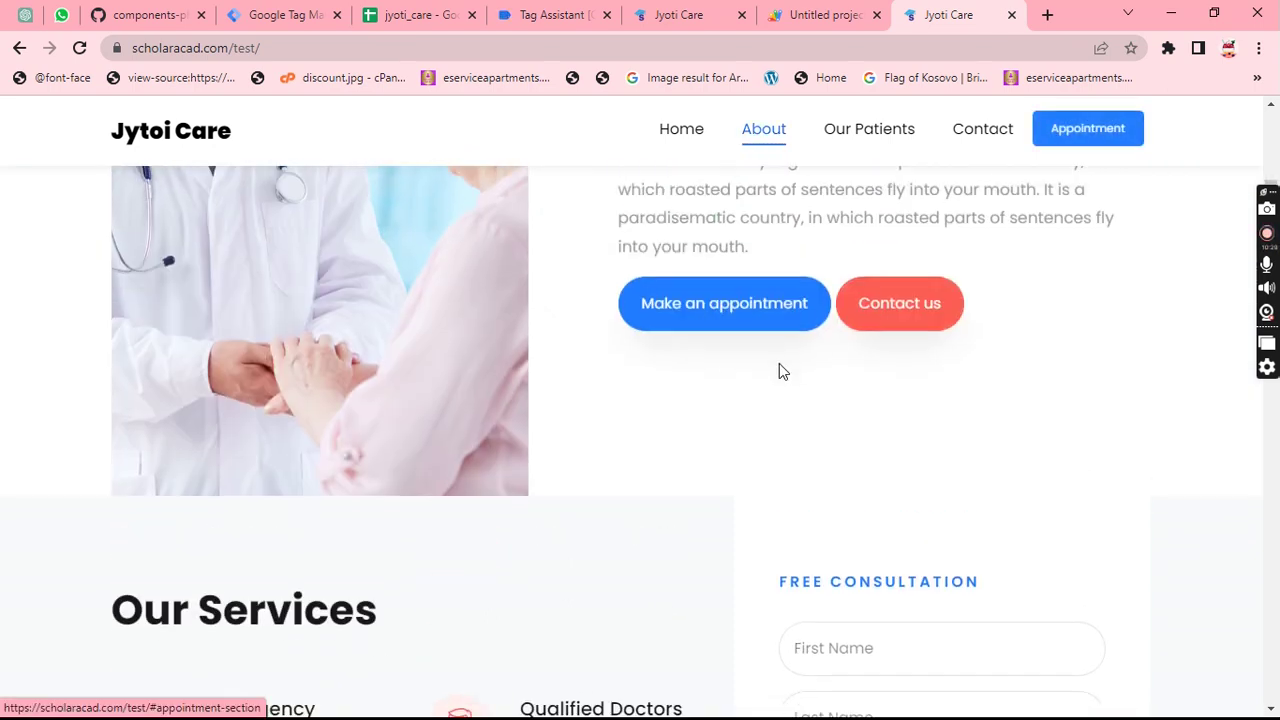
scroll(577, 357, "up", 10)
scroll(578, 350, "down", 10)
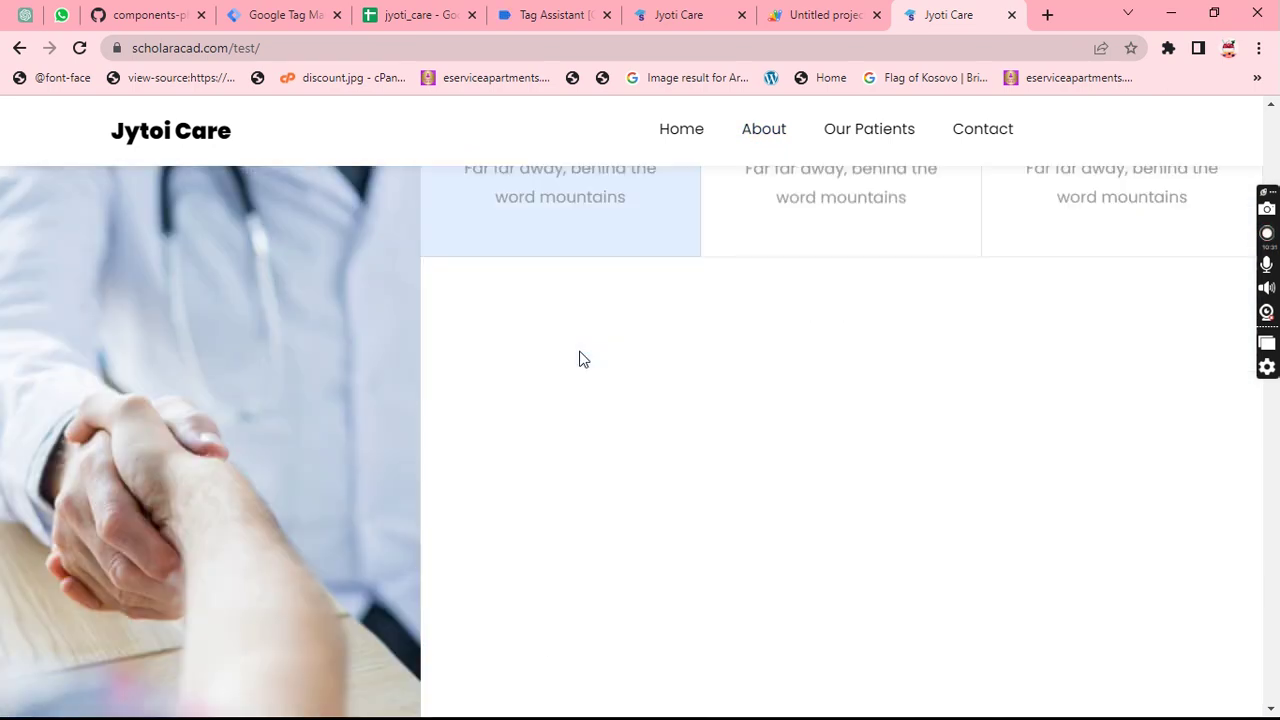
scroll(474, 393, "down", 5)
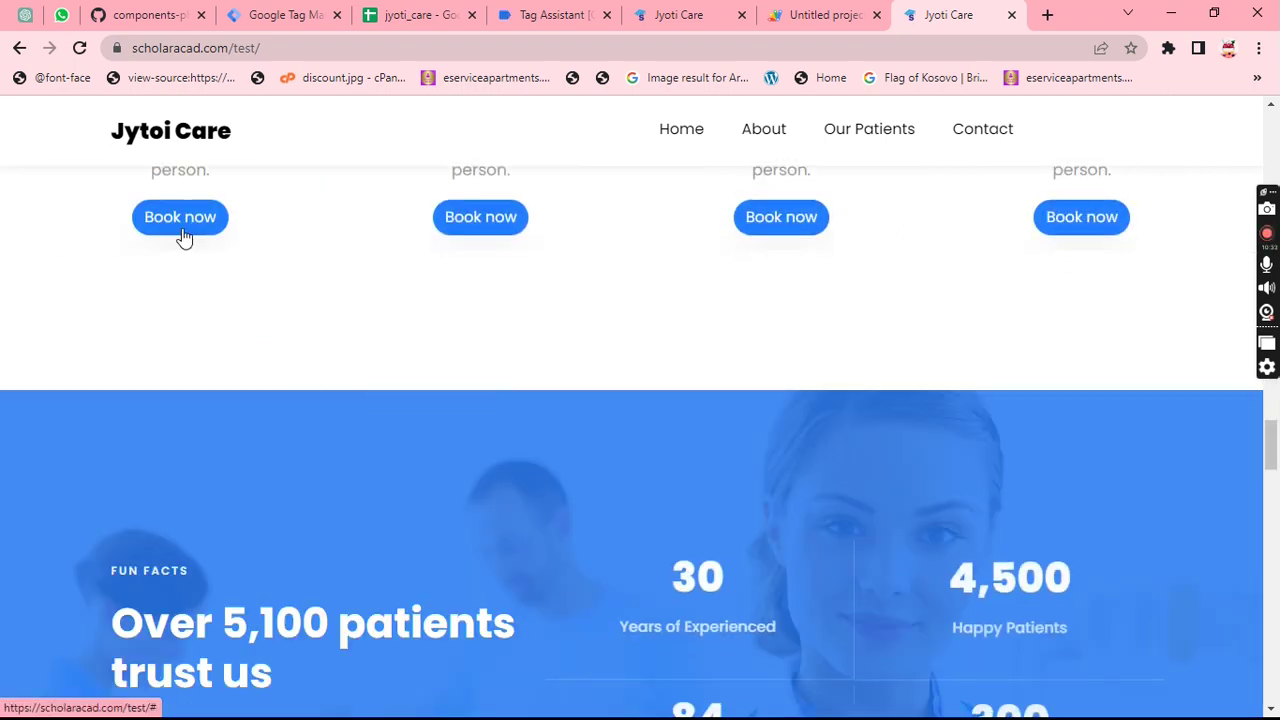
left_click(183, 237)
- Check the Fire Tag sheet for the new rows and review the other open tabs
left_click(550, 14)
left_click(415, 14)
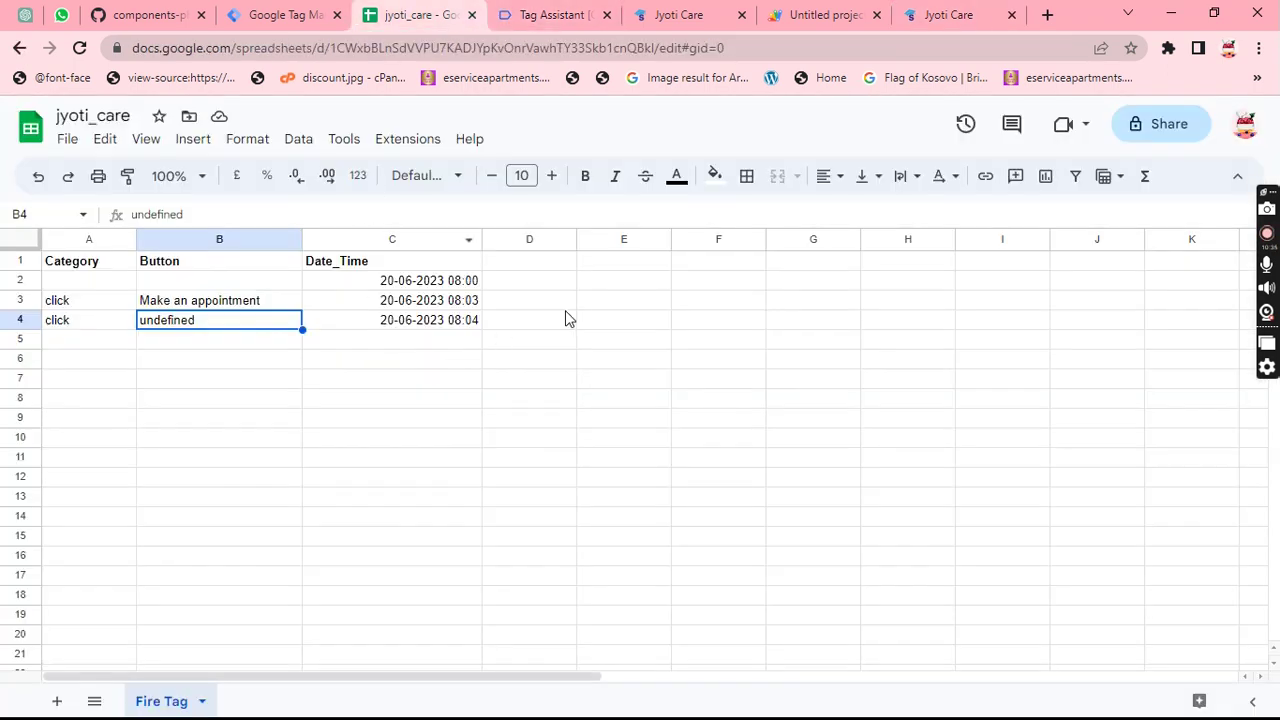
left_click(245, 14)
left_click(508, 10)
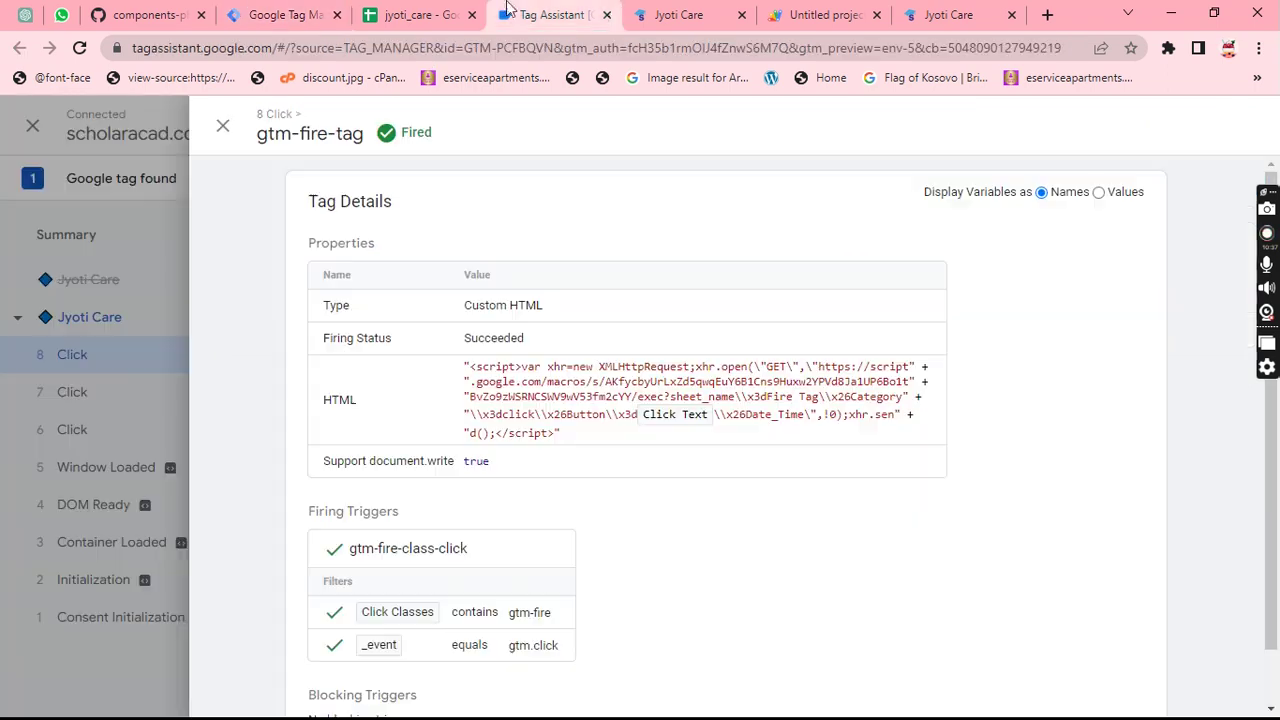
left_click(672, 14)
left_click(820, 14)
left_click(945, 14)
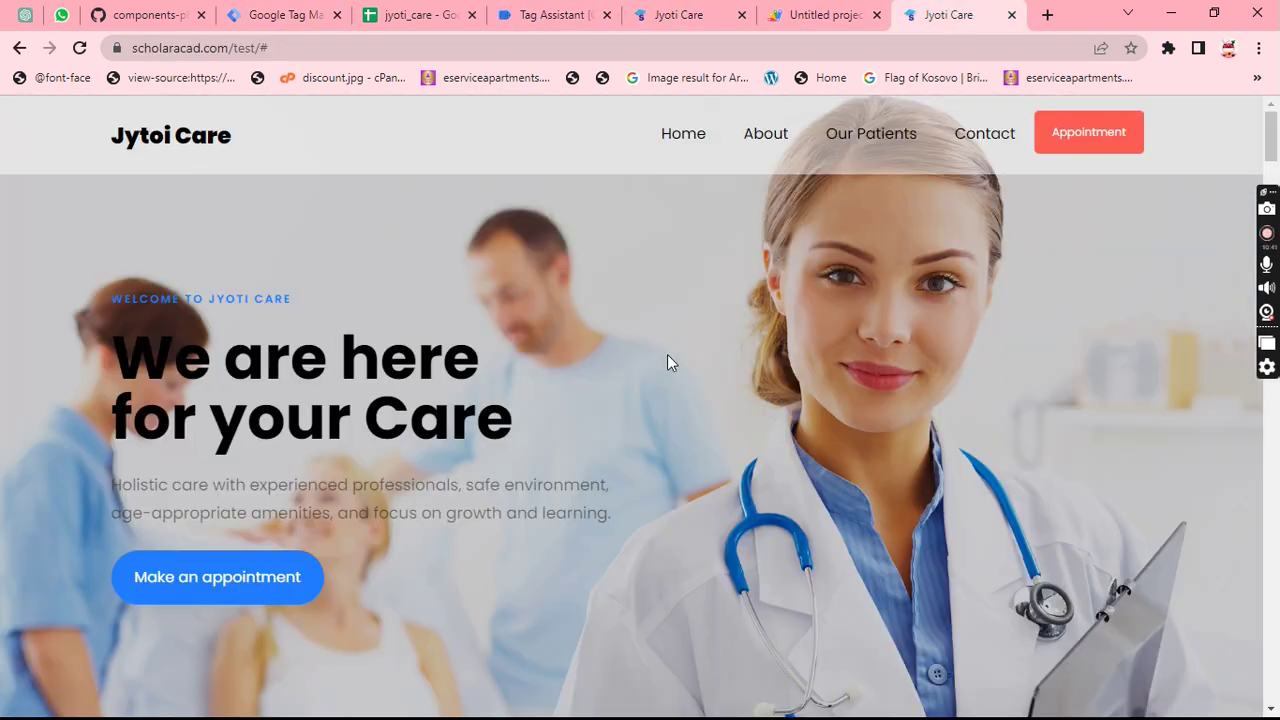
left_click(540, 12)
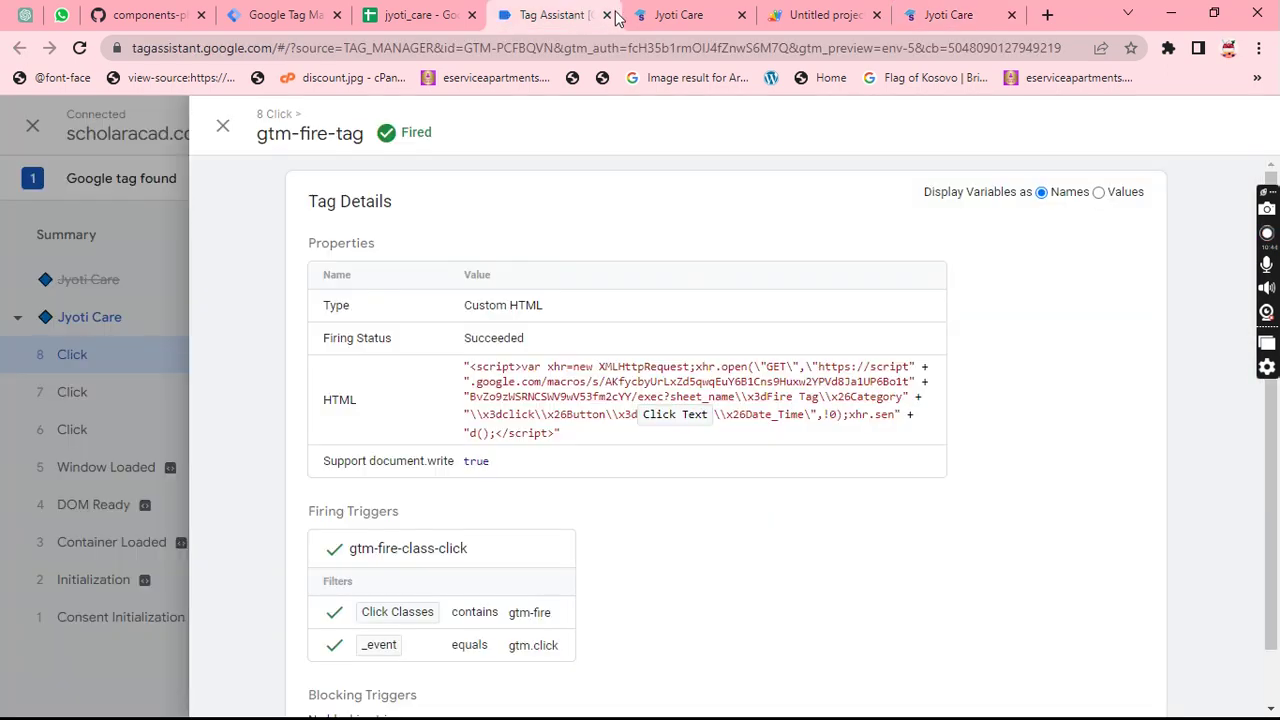
left_click(731, 13)
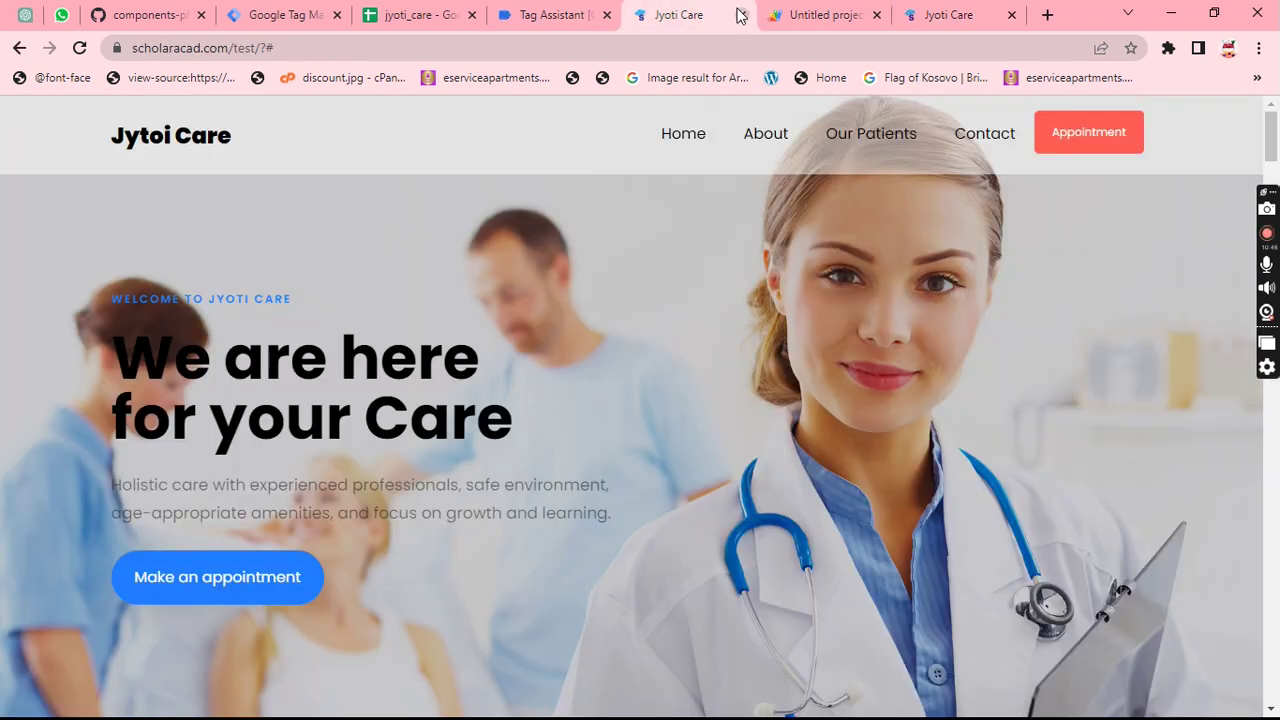
- Close the debugged Jyoti Care page and the Apps Script project tab
left_click(742, 15)
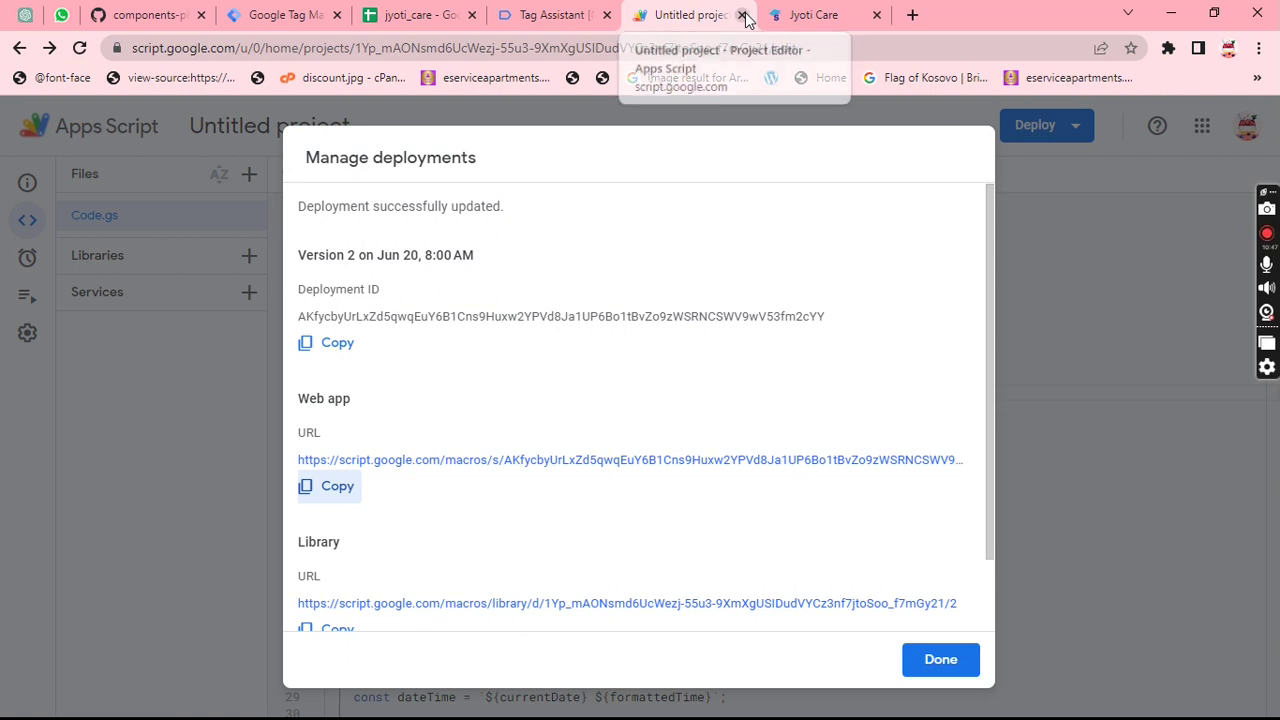
left_click(745, 18)
left_click(696, 15)
left_click(573, 15)
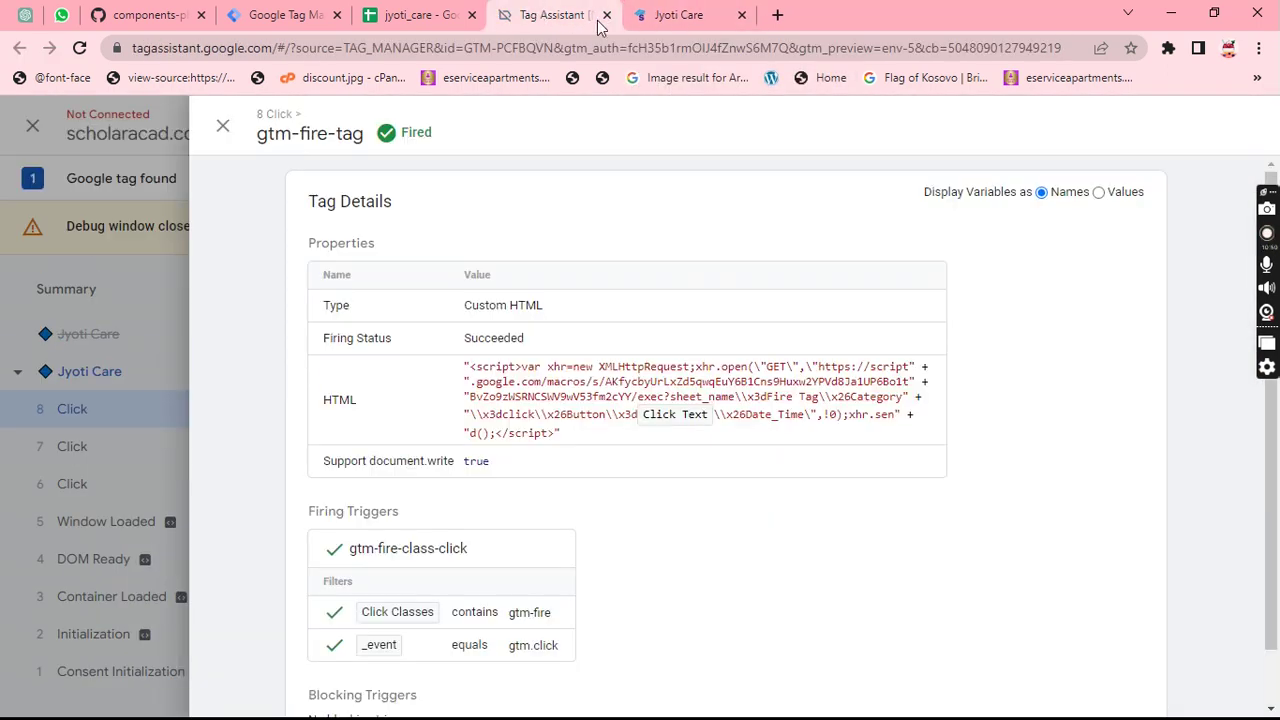